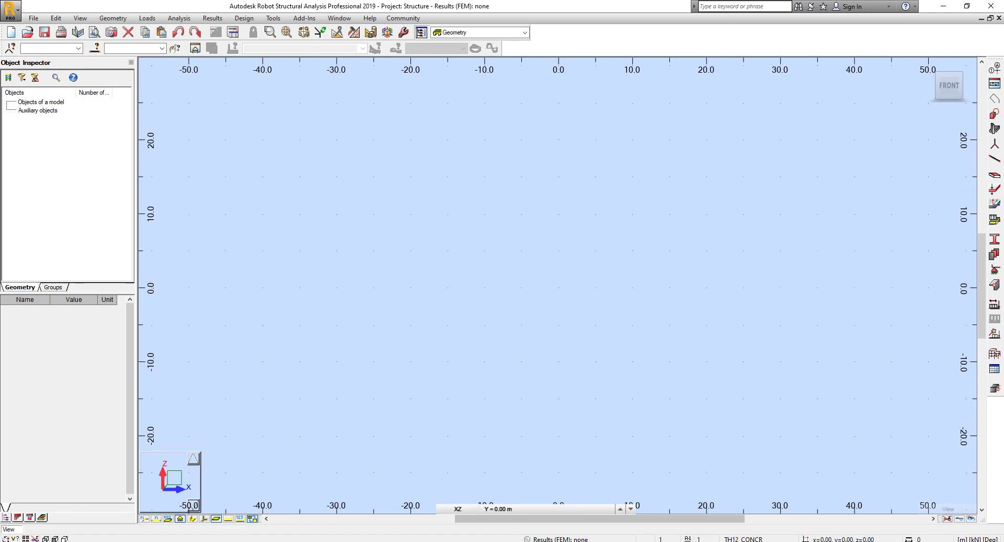
Switch to File Explorer and open the image 2-Tablell-1.png from D:\Structural Robot Course\For Online Course
{"action": "key", "text": "super+e"}
{"action": "left_click", "coordinate": [61, 256]}
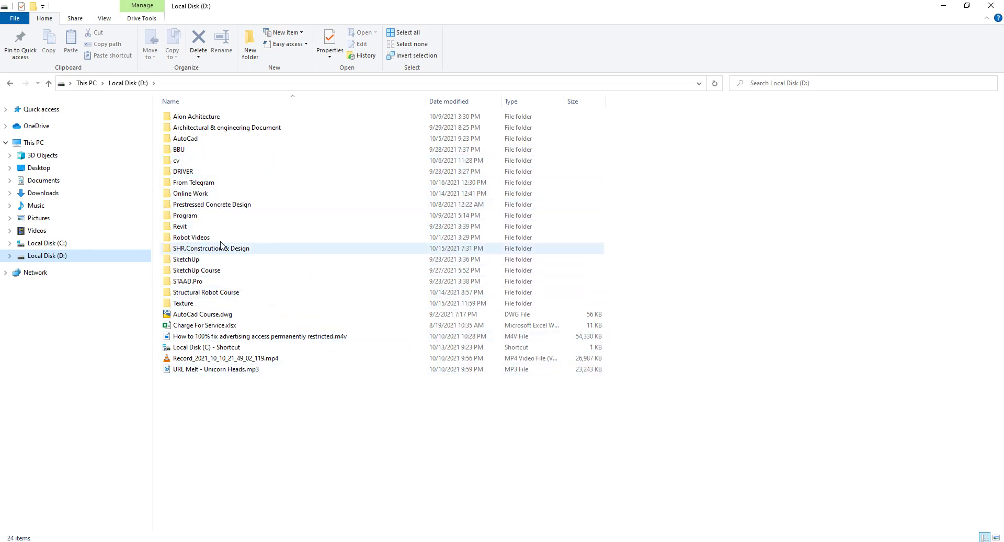
{"action": "double_click", "coordinate": [215, 293]}
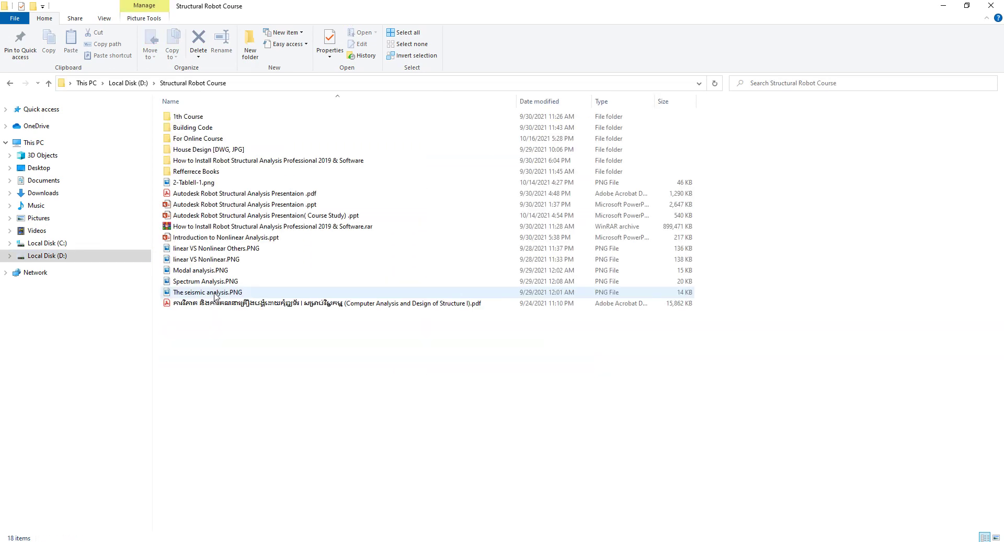
{"action": "double_click", "coordinate": [201, 139]}
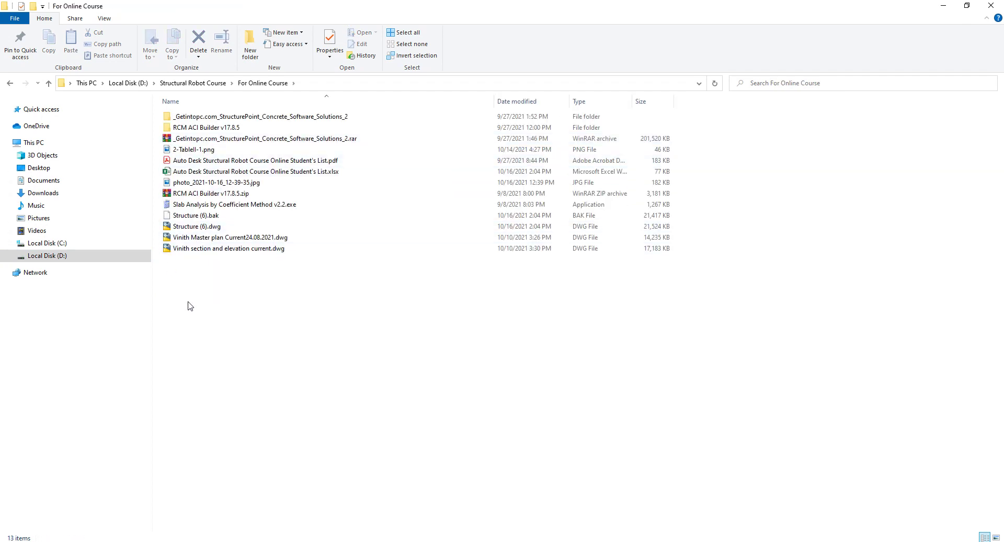
{"action": "left_click", "coordinate": [214, 150]}
{"action": "double_click", "coordinate": [213, 150]}
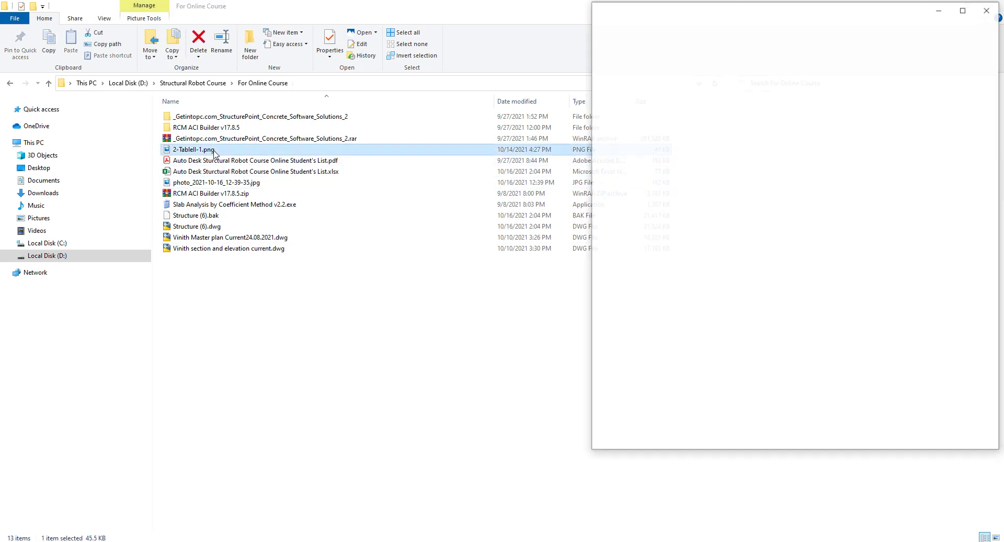
Enlarge the image window to read the table of modulus of elasticity equations by design code
{"action": "left_click_drag", "start_coordinate": [587, 408], "coordinate": [390, 418]}
{"action": "key", "text": "alt+Tab"}
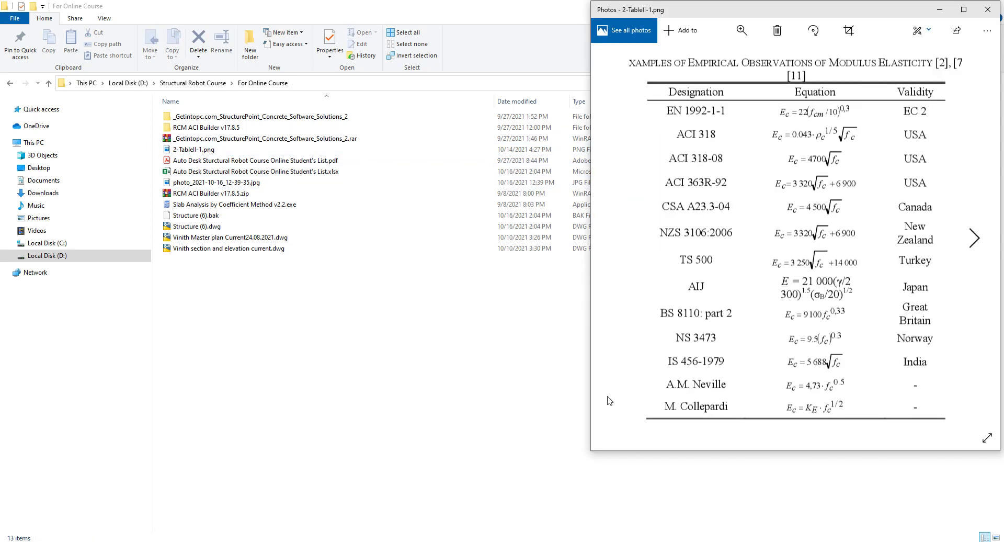
{"action": "left_click_drag", "start_coordinate": [588, 395], "coordinate": [333, 396]}
{"action": "left_click_drag", "start_coordinate": [574, 451], "coordinate": [575, 531]}
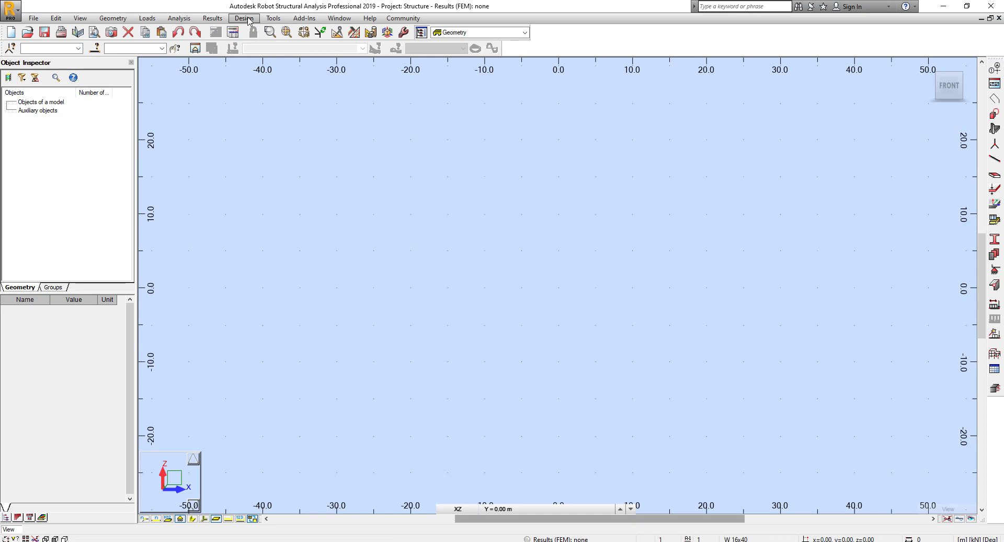
Switch to Robot Structural Analysis and open the concrete material definition from the American material set in Job Preferences
{"action": "left_click", "coordinate": [273, 18]}
{"action": "left_click", "coordinate": [317, 190]}
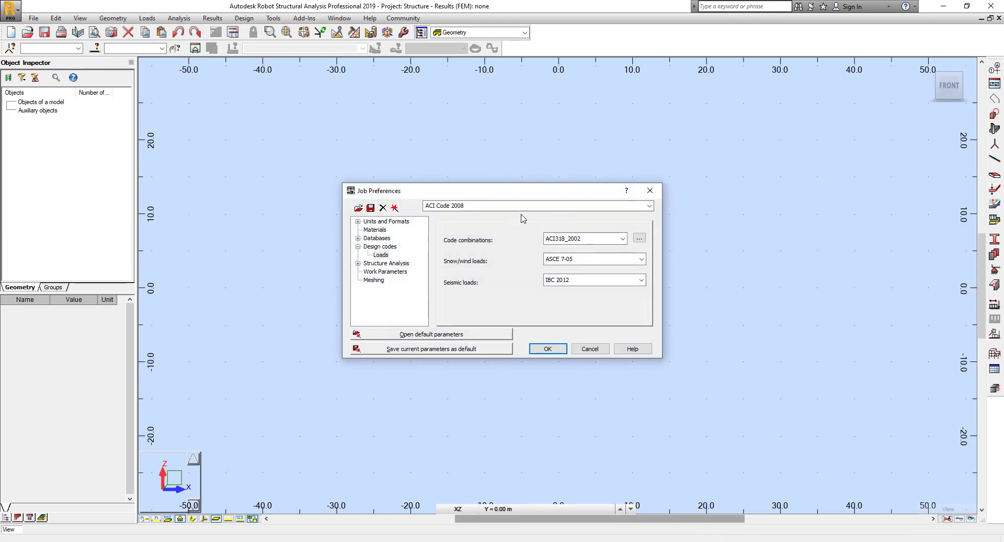
{"action": "left_click", "coordinate": [358, 247]}
{"action": "left_click", "coordinate": [377, 230]}
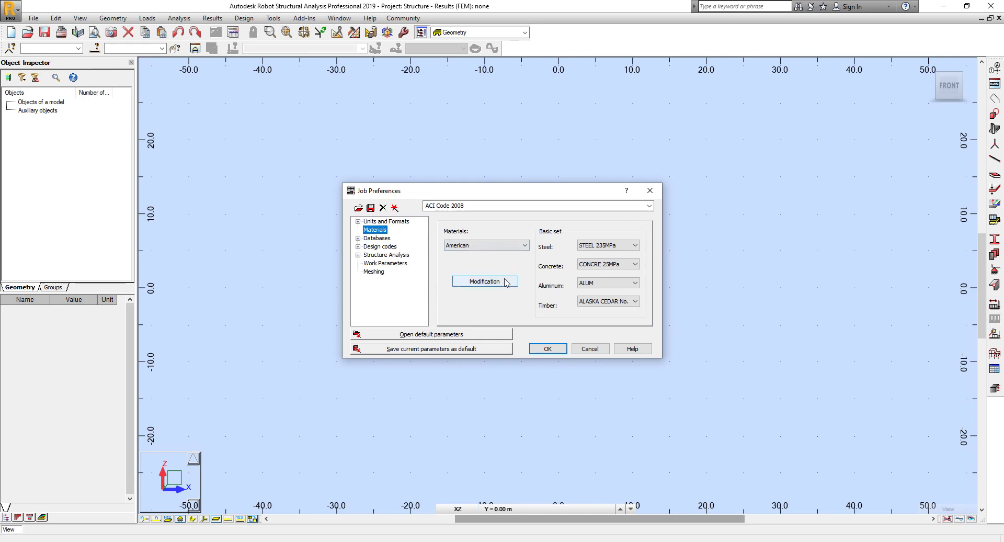
{"action": "left_click", "coordinate": [507, 281]}
{"action": "left_click", "coordinate": [385, 196]}
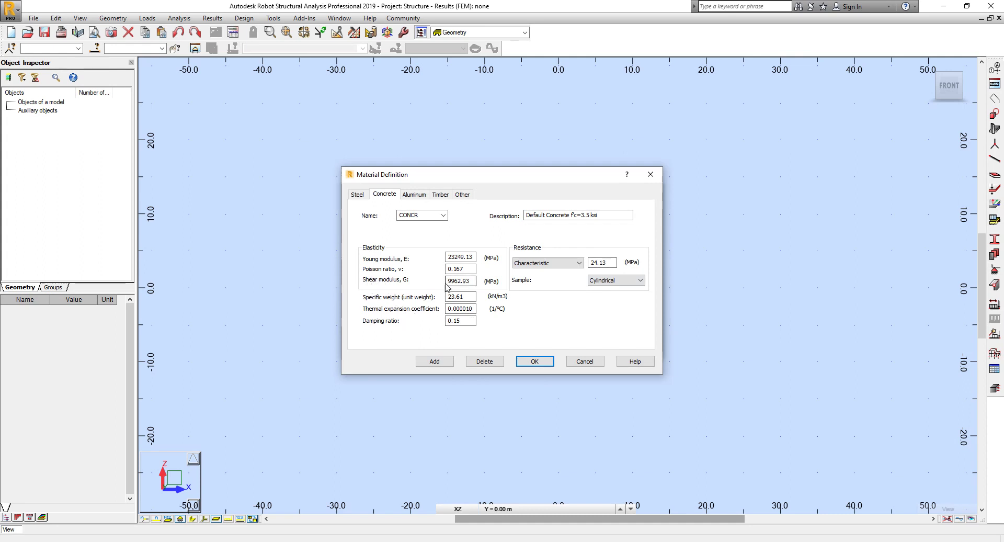
Examine the CONCR material's shear modulus and Poisson ratio, and close the material definition and Job Preferences
{"action": "left_click_drag", "start_coordinate": [448, 281], "coordinate": [471, 282]}
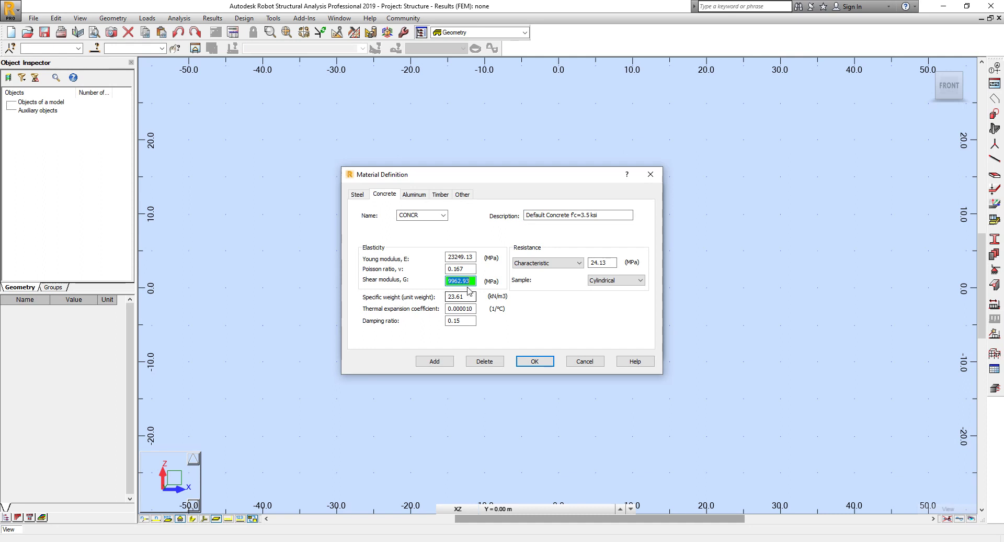
{"action": "left_click_drag", "start_coordinate": [468, 269], "coordinate": [434, 275]}
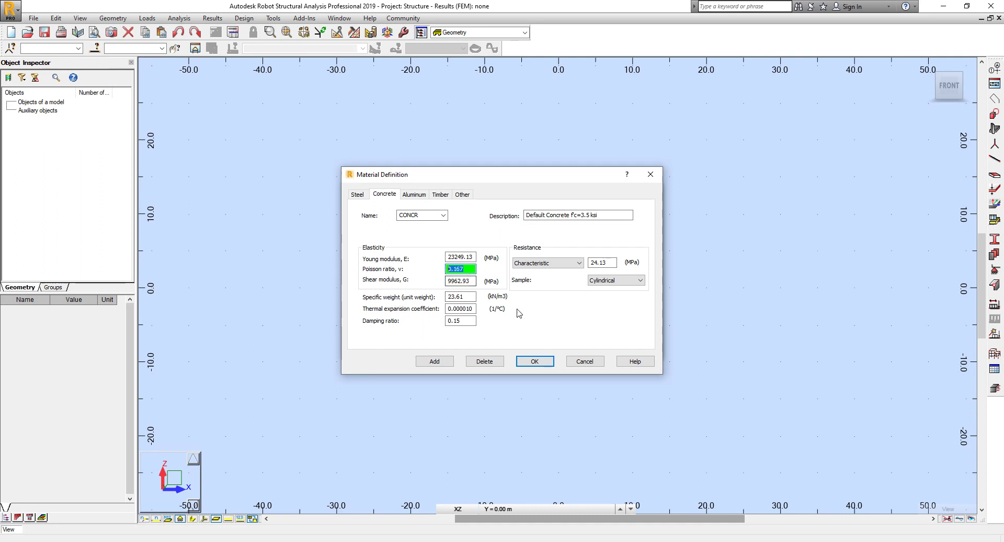
{"action": "left_click", "coordinate": [469, 271]}
{"action": "key", "text": "Tab"}
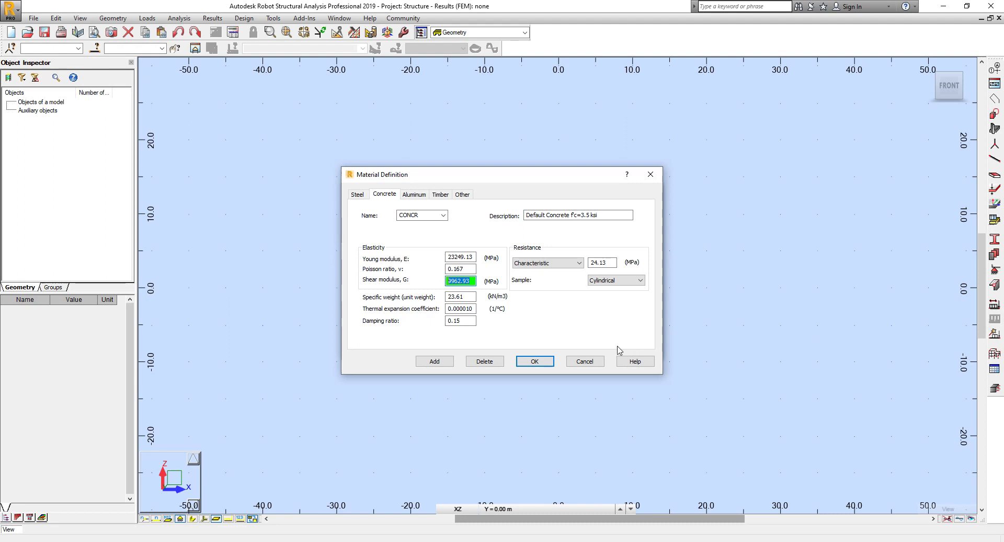
{"action": "left_click_drag", "start_coordinate": [527, 180], "coordinate": [745, 183]}
{"action": "left_click", "coordinate": [869, 177]}
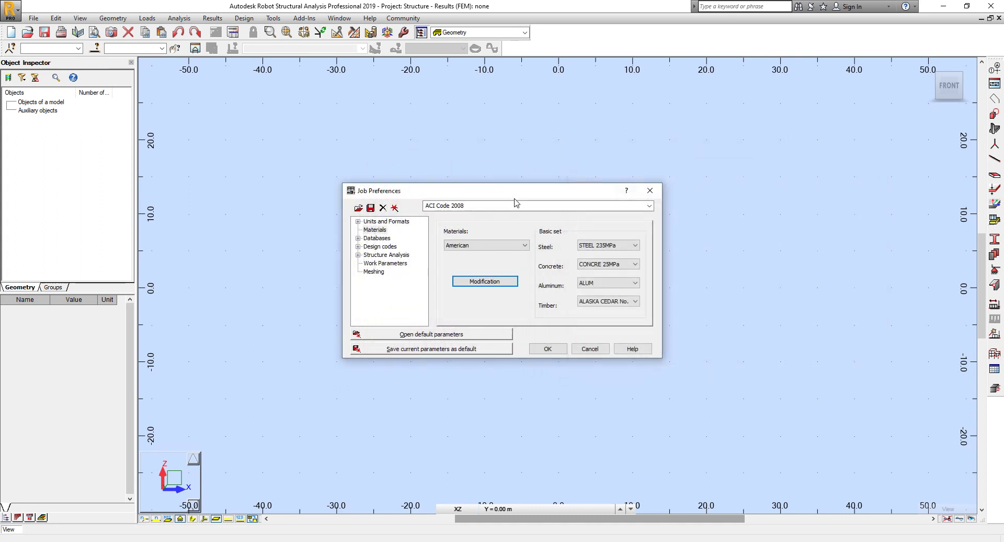
{"action": "left_click", "coordinate": [650, 190]}
Reopen Job Preferences and view the Units and Formats categories and the available preference sets
{"action": "left_click", "coordinate": [274, 18]}
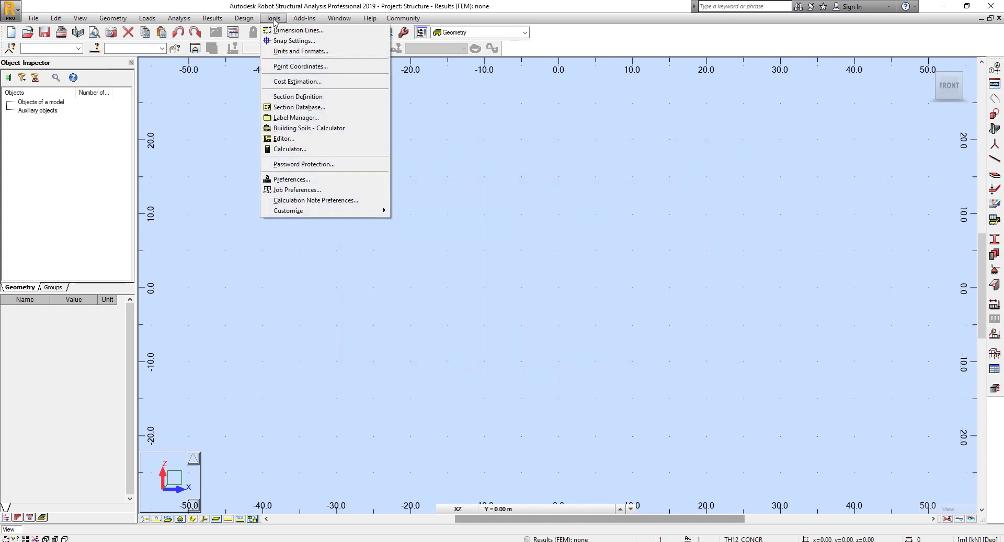
{"action": "left_click", "coordinate": [300, 191]}
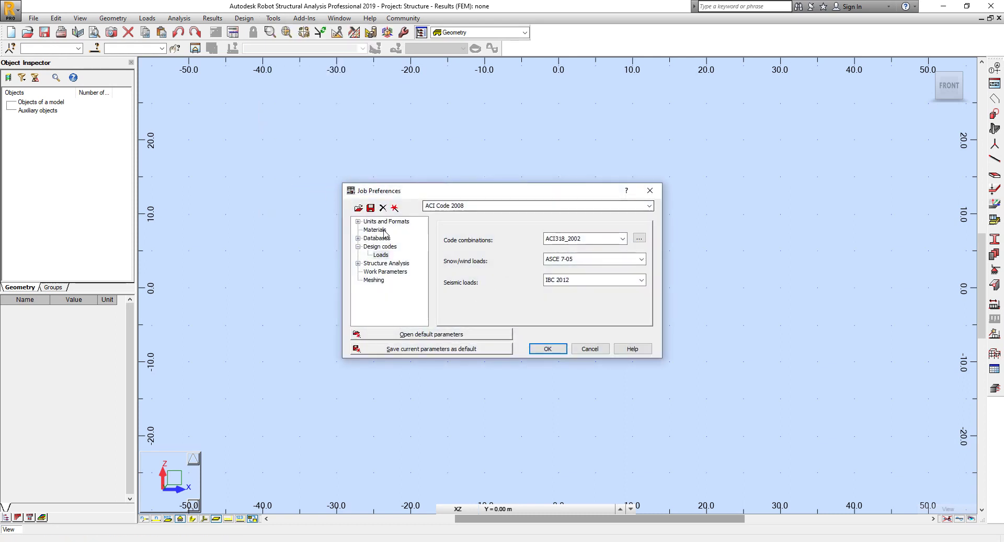
{"action": "left_click", "coordinate": [359, 222]}
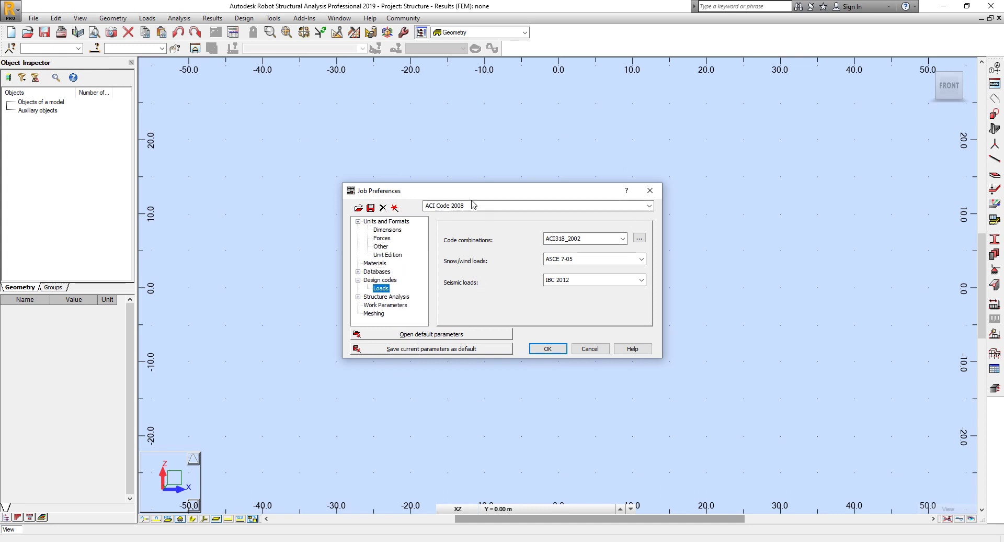
{"action": "left_click", "coordinate": [648, 206]}
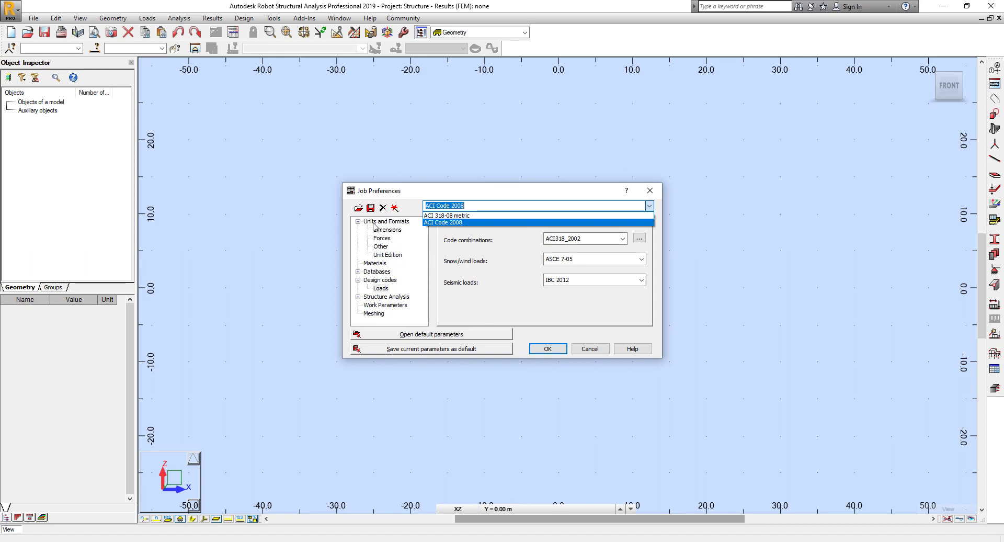
Open the definition of the American concrete material from the Materials category of Job Preferences
{"action": "left_click", "coordinate": [372, 264]}
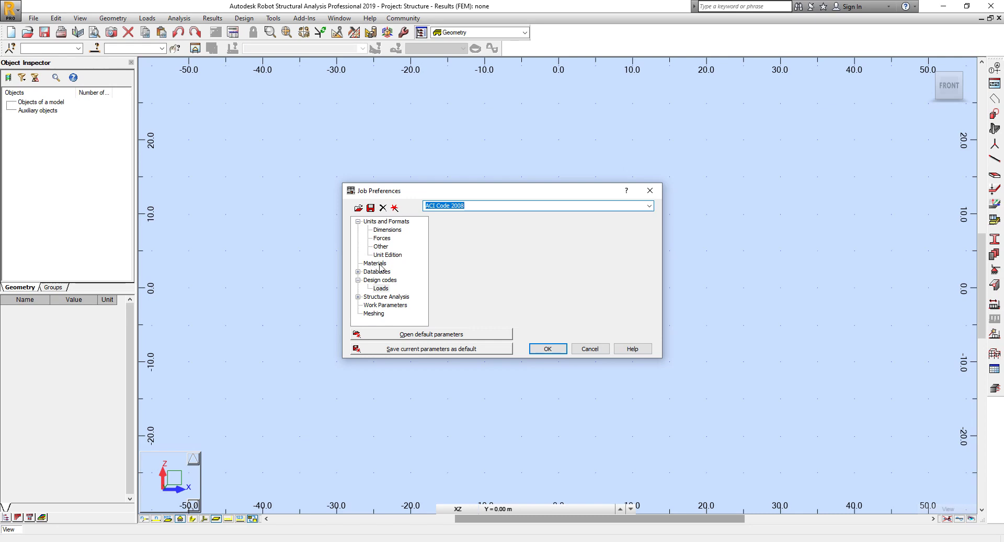
{"action": "left_click", "coordinate": [379, 264]}
{"action": "left_click", "coordinate": [476, 280]}
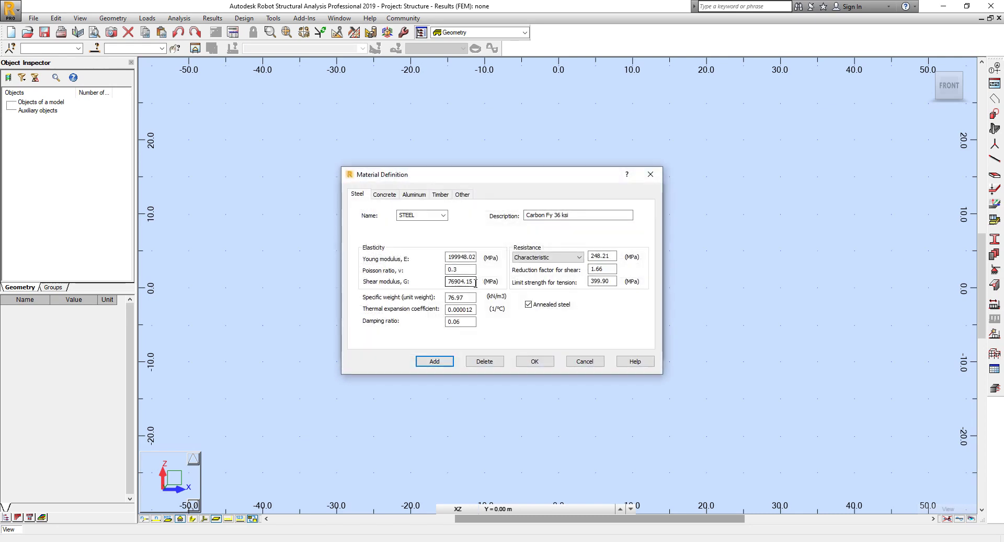
{"action": "left_click", "coordinate": [385, 194]}
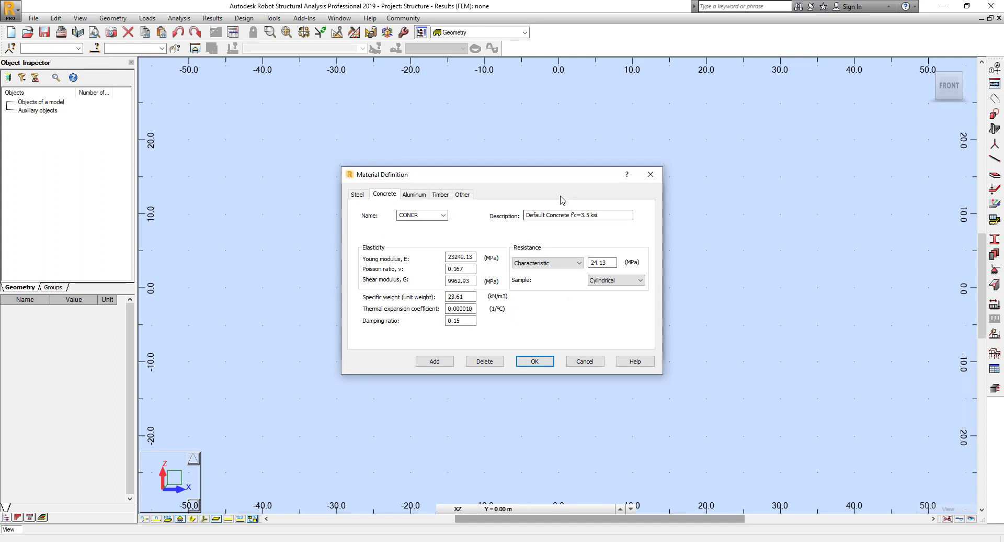
Move the Material Definition window aside to view the concrete properties alongside the Job Preferences material settings
{"action": "left_click_drag", "start_coordinate": [531, 180], "coordinate": [705, 302]}
{"action": "left_click", "coordinate": [477, 190]}
{"action": "left_click_drag", "start_coordinate": [615, 295], "coordinate": [613, 275]}
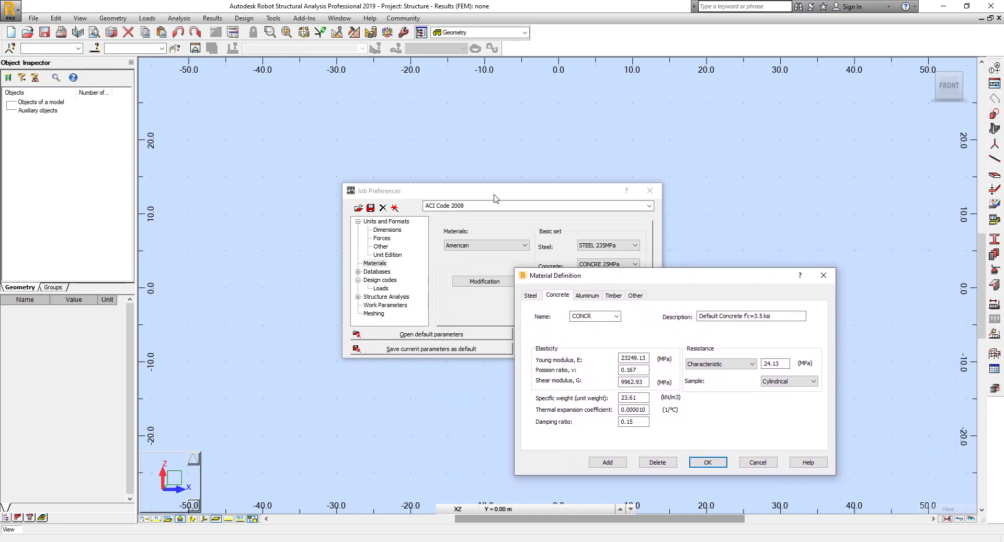
{"action": "left_click_drag", "start_coordinate": [605, 283], "coordinate": [563, 243]}
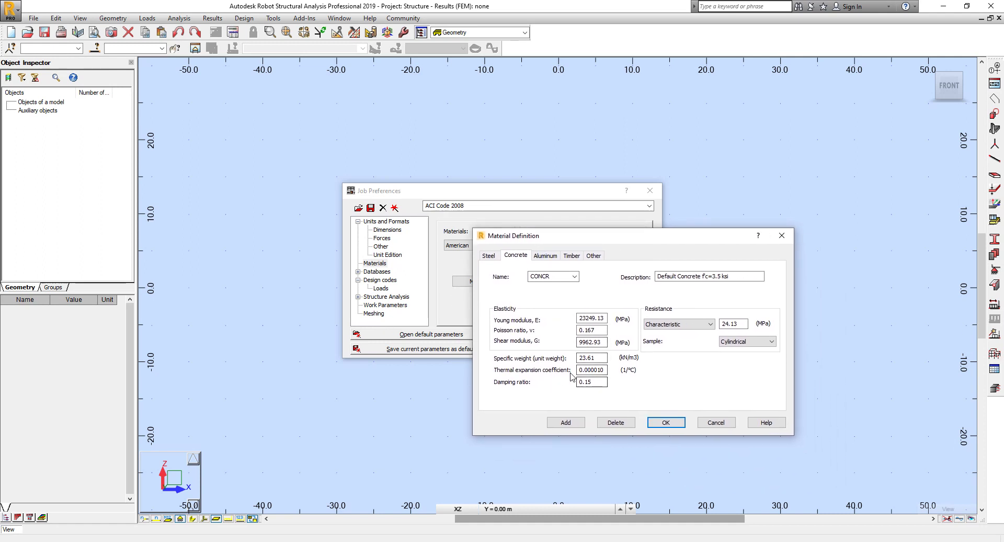
{"action": "left_click_drag", "start_coordinate": [562, 242], "coordinate": [645, 288]}
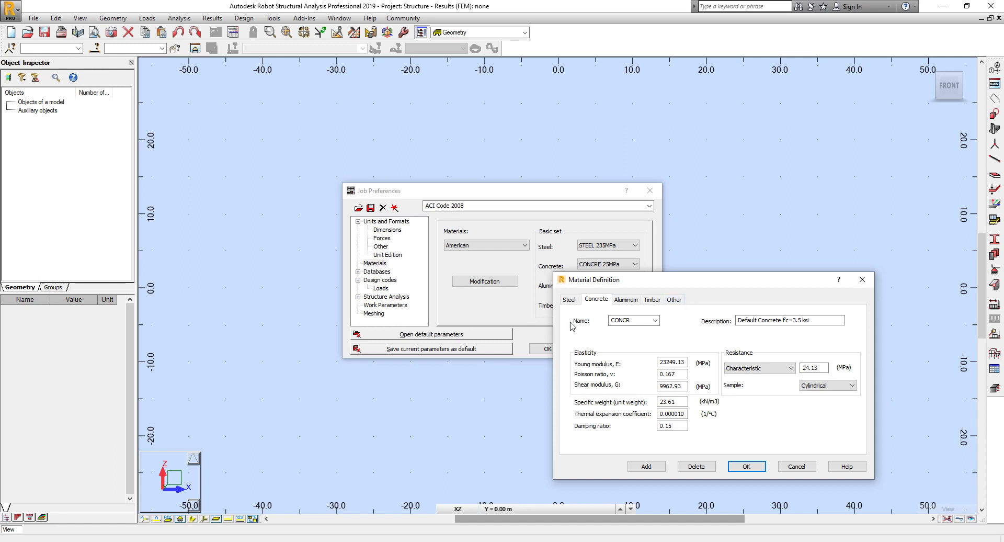
{"action": "mouse_move", "coordinate": [674, 286]}
{"action": "left_mouse_down"}
{"action": "mouse_move", "coordinate": [782, 306]}
{"action": "mouse_move", "coordinate": [690, 297]}
{"action": "mouse_move", "coordinate": [706, 327]}
{"action": "mouse_move", "coordinate": [773, 295]}
{"action": "mouse_move", "coordinate": [675, 282]}
{"action": "left_mouse_up"}
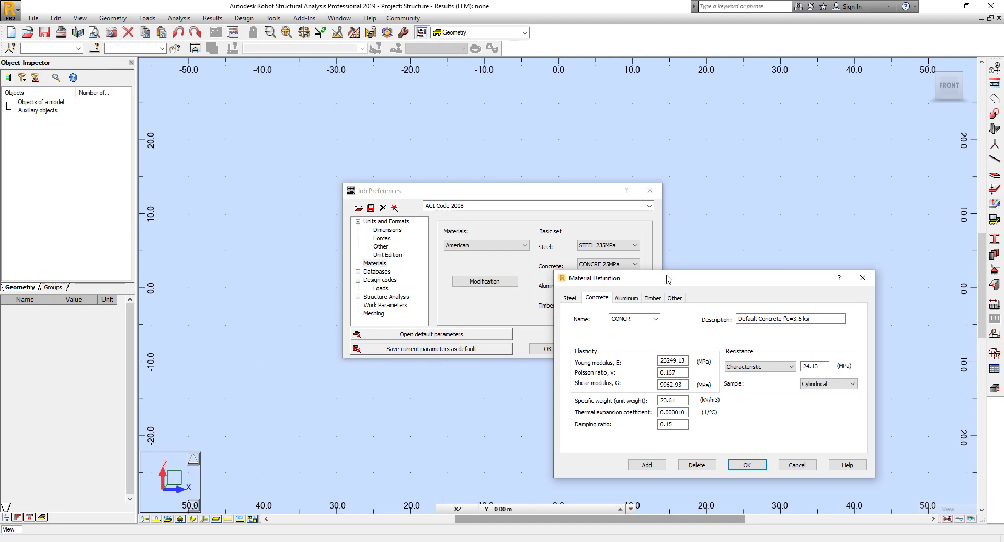
Switch to the Teams meeting window to check its participants, and return to Robot Structural Analysis
{"action": "left_click", "coordinate": [884, 517]}
{"action": "left_click", "coordinate": [481, 277]}
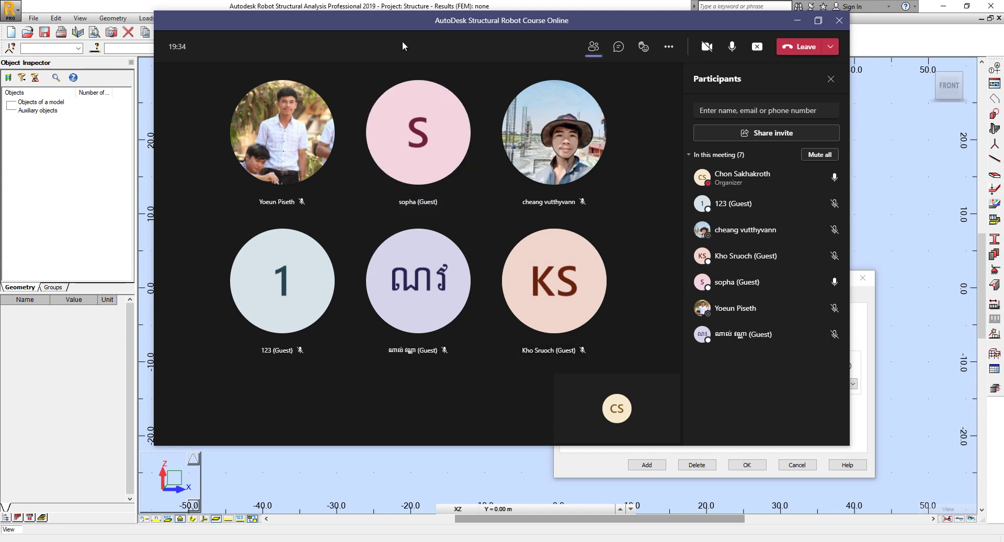
{"action": "left_click_drag", "start_coordinate": [650, 19], "coordinate": [703, 70]}
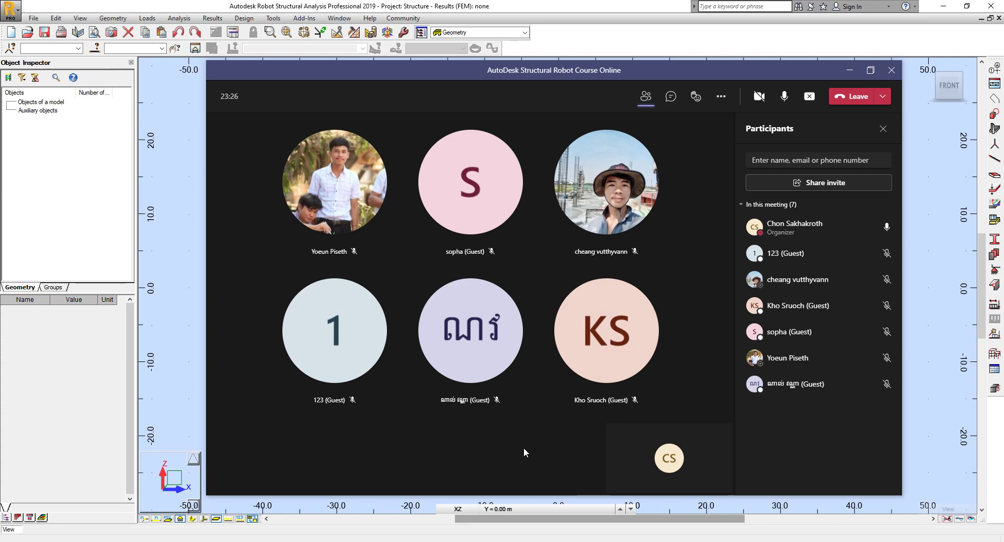
{"action": "left_click_drag", "start_coordinate": [659, 67], "coordinate": [600, 65]}
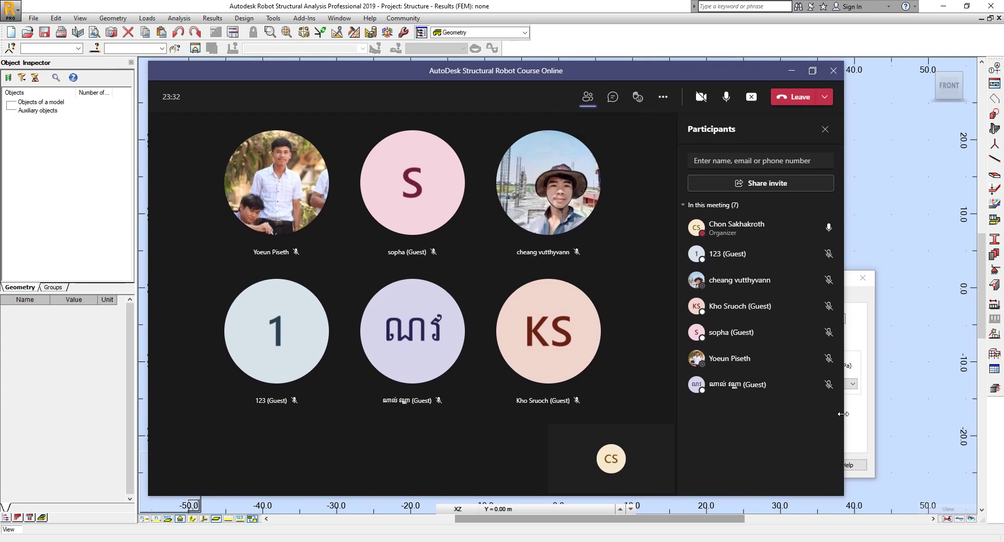
{"action": "left_click", "coordinate": [725, 497]}
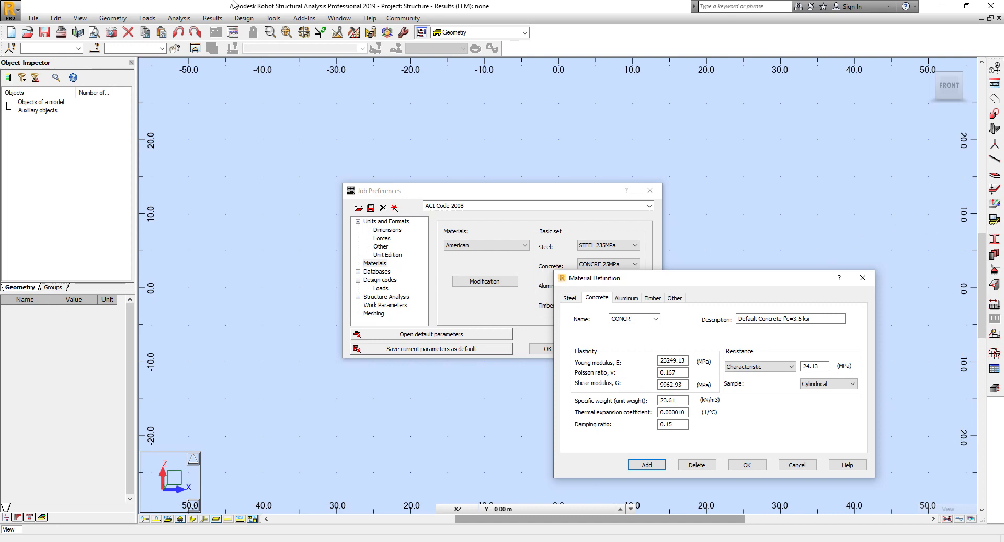
Close the concrete material definition and the Job Preferences without making changes
{"action": "left_click", "coordinate": [862, 277]}
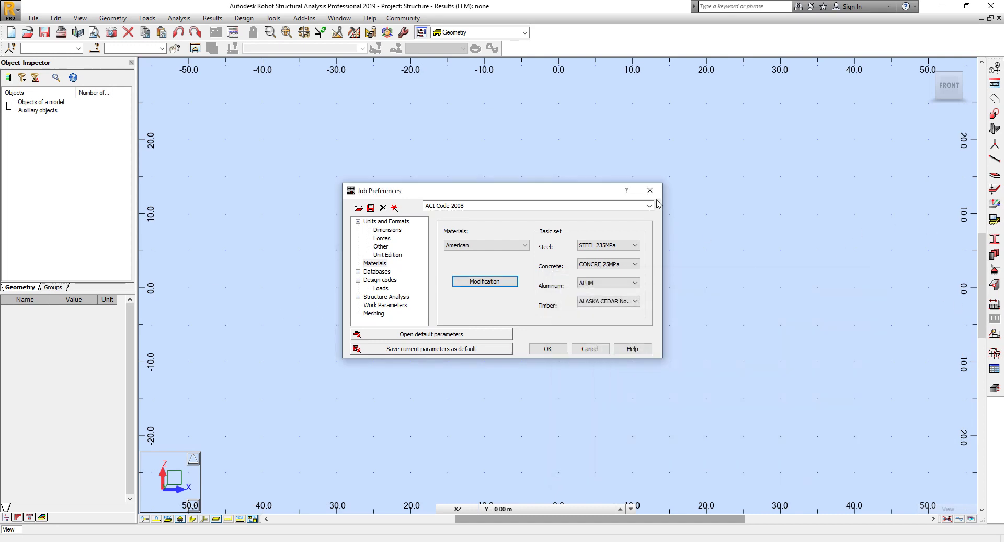
{"action": "left_click", "coordinate": [649, 190]}
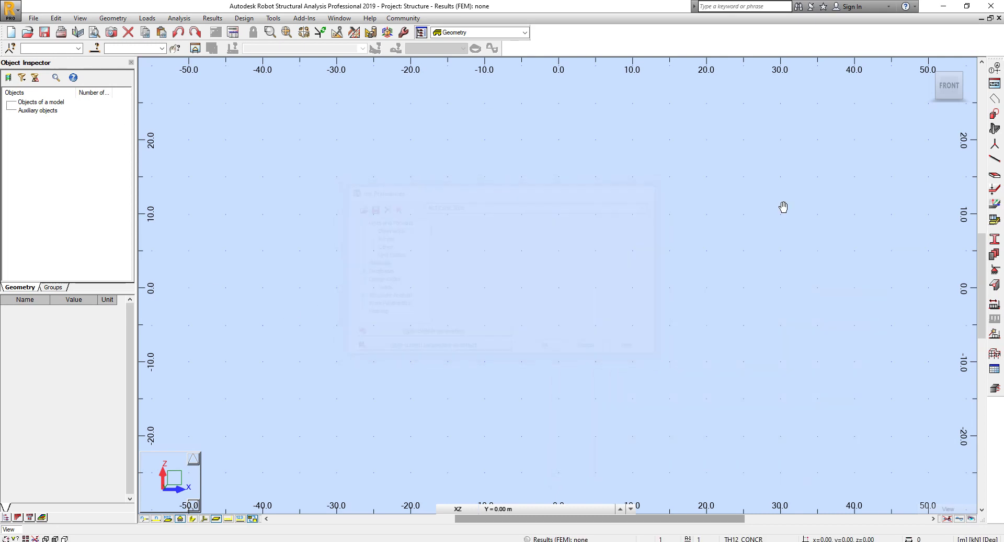
Start a new reinforced concrete element design project and add a spread foundation to the Standard Level
{"action": "left_click", "coordinate": [35, 21]}
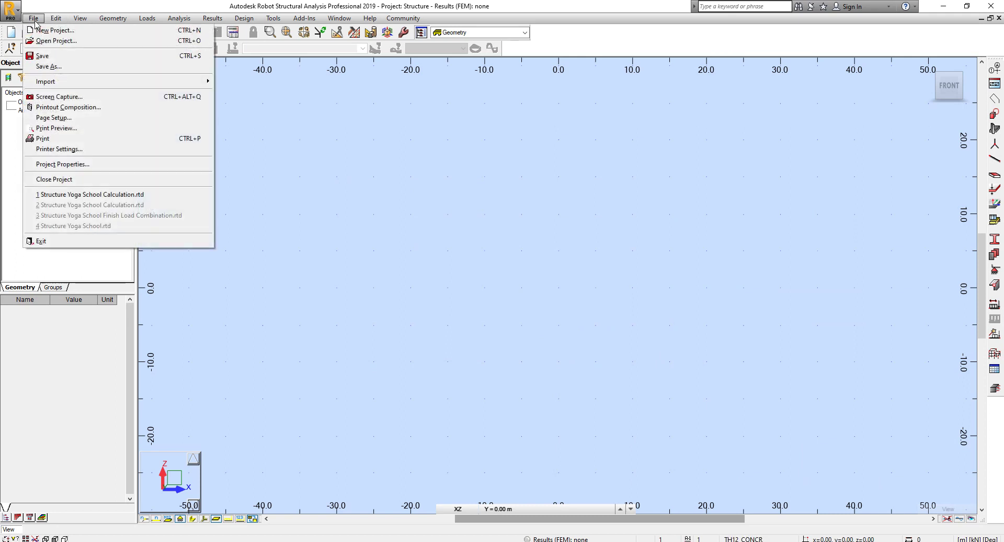
{"action": "left_click", "coordinate": [89, 36]}
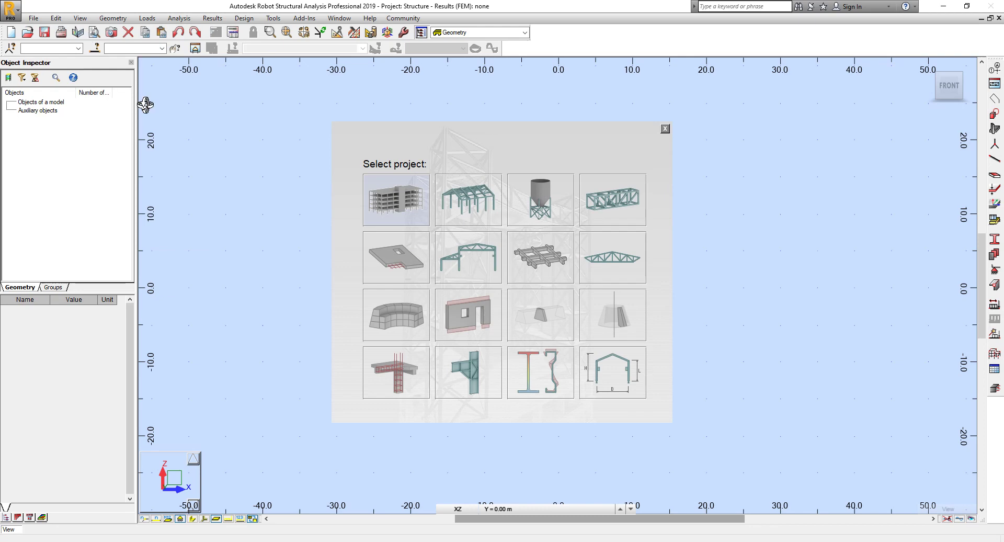
{"action": "left_click", "coordinate": [401, 375]}
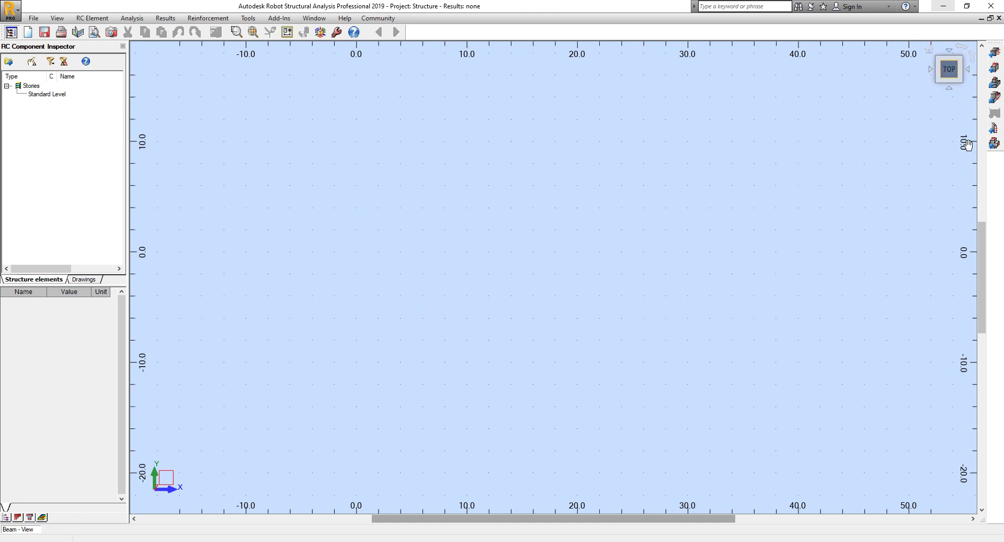
{"action": "left_click", "coordinate": [995, 82]}
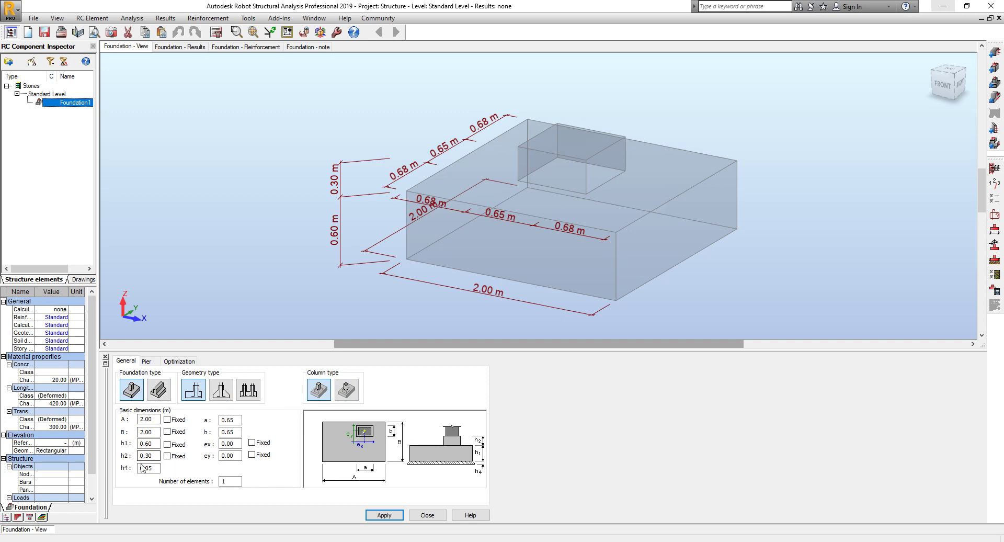
Switch back to the Teams meeting window to see who is attending
{"action": "key", "text": "alt+Tab"}
{"action": "left_click", "coordinate": [945, 6]}
{"action": "left_click", "coordinate": [520, 521]}
{"action": "left_click", "coordinate": [480, 327]}
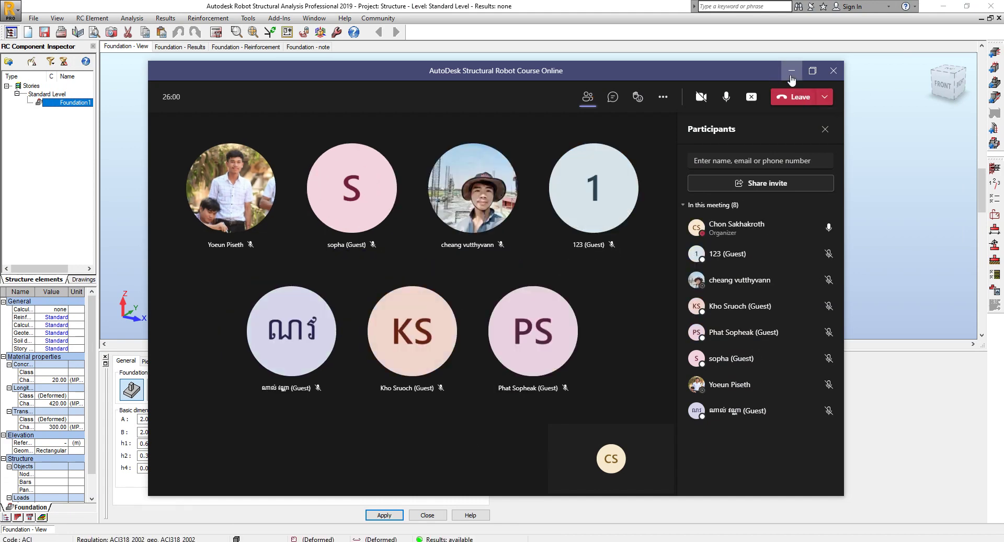
Return to Robot Structural Analysis and examine the spread foundation's shape and dimension labels in the 3D view
{"action": "left_click", "coordinate": [791, 71]}
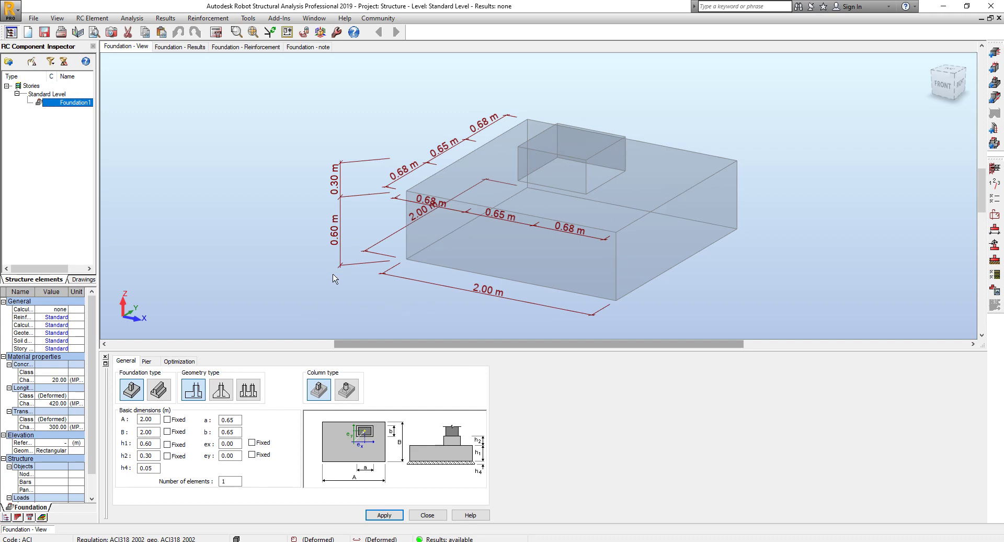
{"action": "scroll", "coordinate": [460, 264], "scroll_direction": "up", "scroll_amount": 2}
{"action": "scroll", "coordinate": [462, 266], "scroll_direction": "down", "scroll_amount": 1}
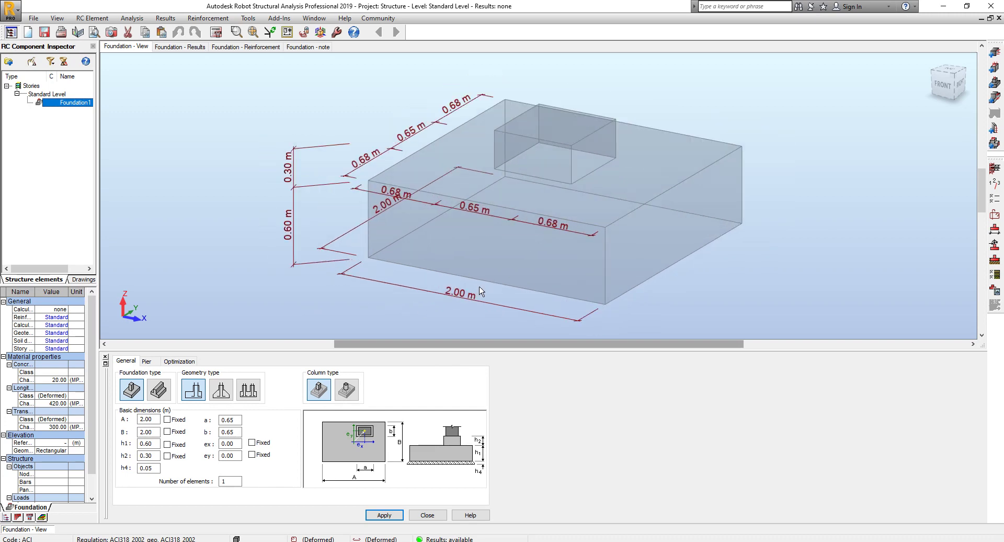
{"action": "scroll", "coordinate": [479, 287], "scroll_direction": "down", "scroll_amount": 1}
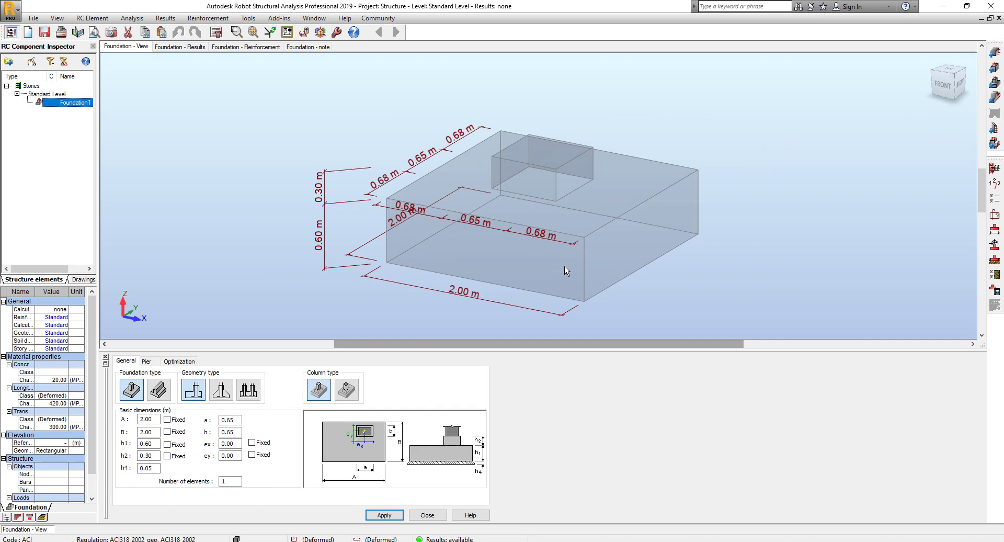
{"action": "scroll", "coordinate": [483, 253], "scroll_direction": "up", "scroll_amount": 1}
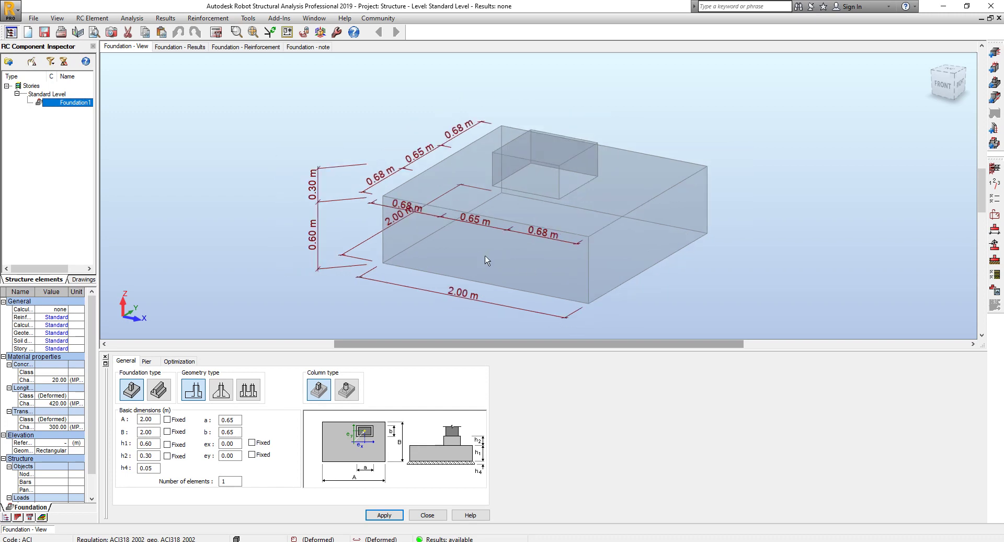
{"action": "scroll", "coordinate": [438, 284], "scroll_direction": "down", "scroll_amount": 1}
{"action": "scroll", "coordinate": [398, 310], "scroll_direction": "up", "scroll_amount": 1}
{"action": "scroll", "coordinate": [491, 193], "scroll_direction": "up", "scroll_amount": 1}
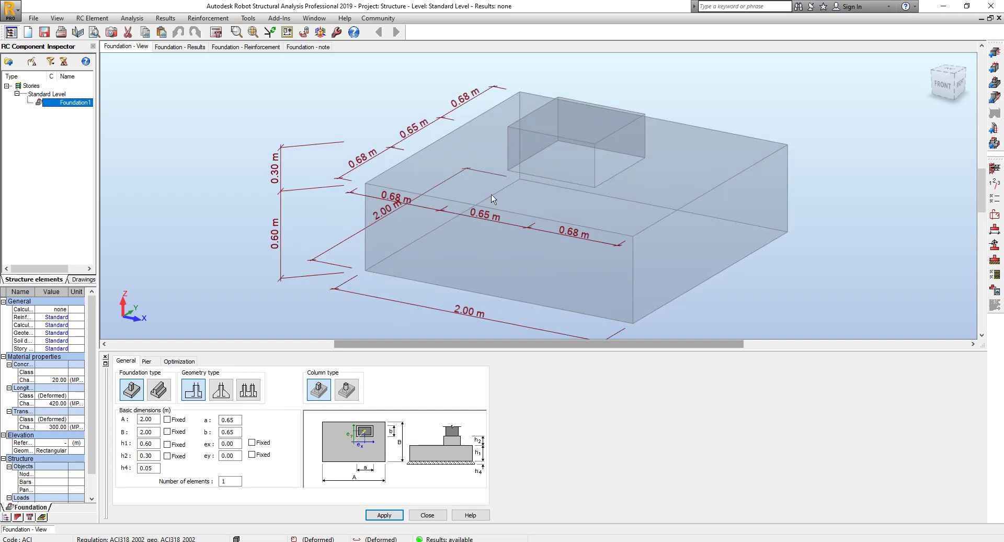
{"action": "scroll", "coordinate": [492, 194], "scroll_direction": "down", "scroll_amount": 1}
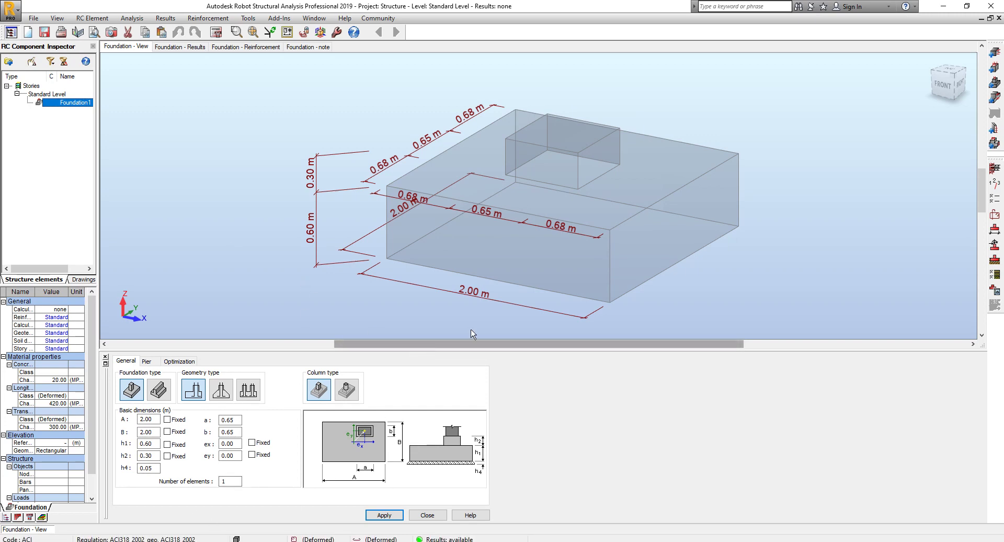
{"action": "scroll", "coordinate": [471, 329], "scroll_direction": "up", "scroll_amount": 1}
{"action": "scroll", "coordinate": [434, 313], "scroll_direction": "up", "scroll_amount": 2}
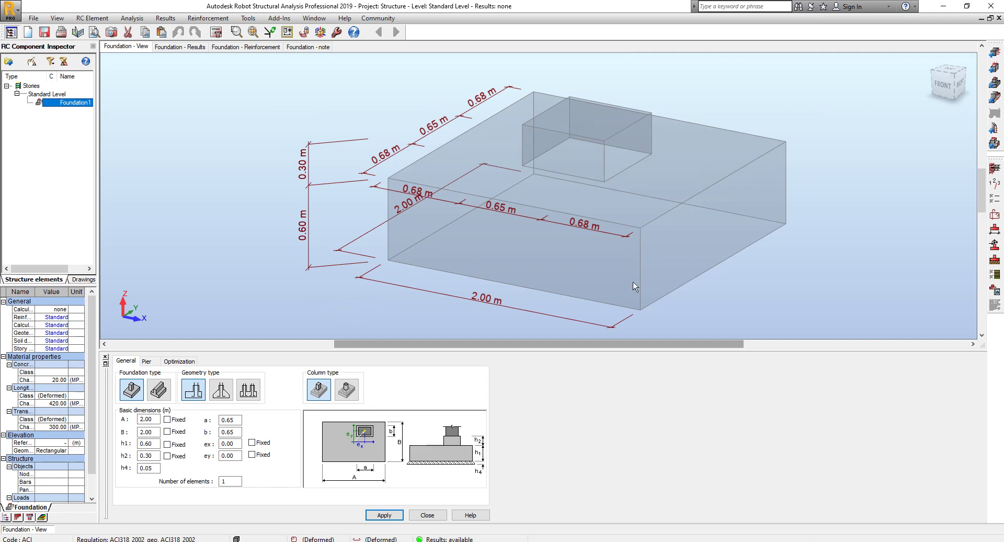
{"action": "scroll", "coordinate": [549, 277], "scroll_direction": "up", "scroll_amount": 3}
{"action": "scroll", "coordinate": [503, 256], "scroll_direction": "down", "scroll_amount": 4}
{"action": "scroll", "coordinate": [500, 246], "scroll_direction": "up", "scroll_amount": 1}
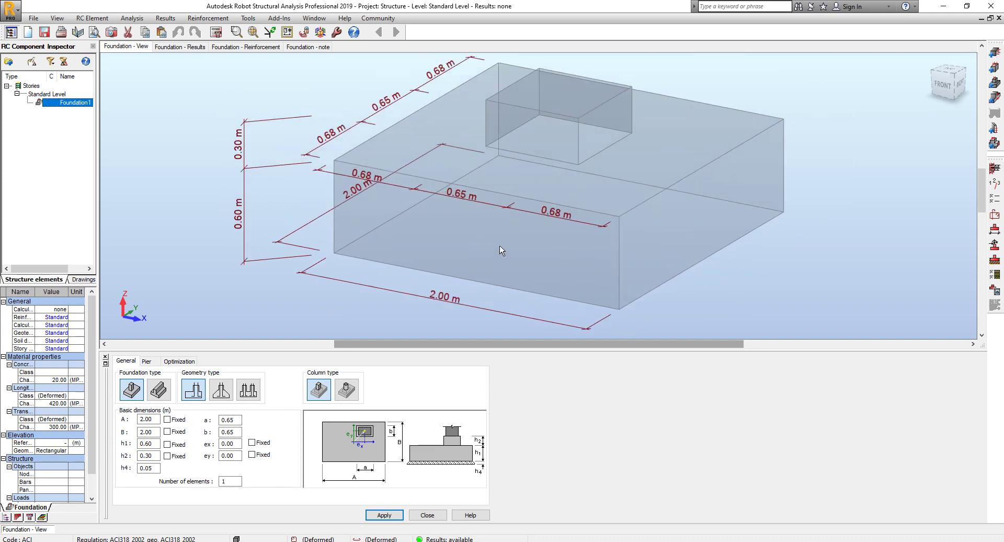
{"action": "scroll", "coordinate": [500, 246], "scroll_direction": "down", "scroll_amount": 1}
{"action": "scroll", "coordinate": [385, 250], "scroll_direction": "up", "scroll_amount": 2}
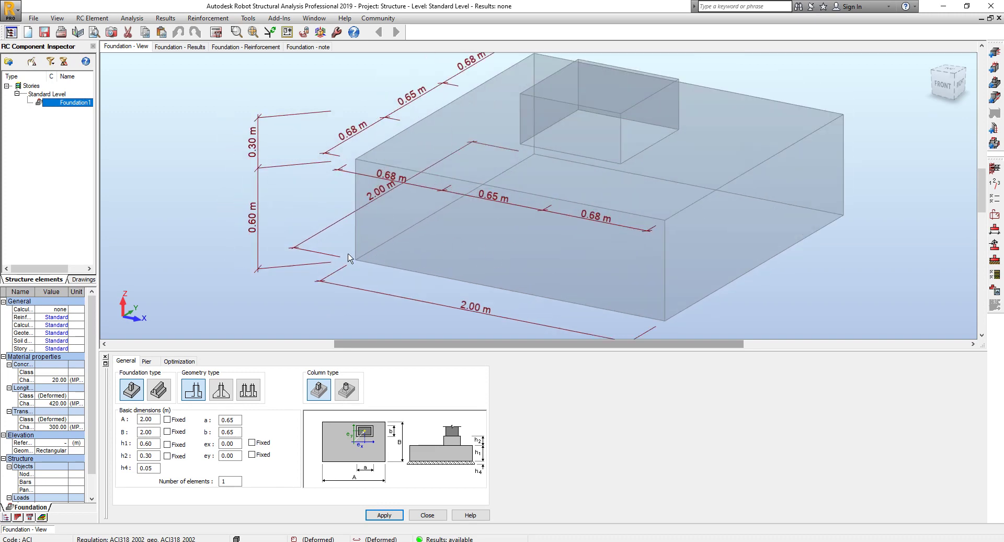
{"action": "scroll", "coordinate": [351, 251], "scroll_direction": "down", "scroll_amount": 2}
{"action": "scroll", "coordinate": [387, 212], "scroll_direction": "down", "scroll_amount": 1}
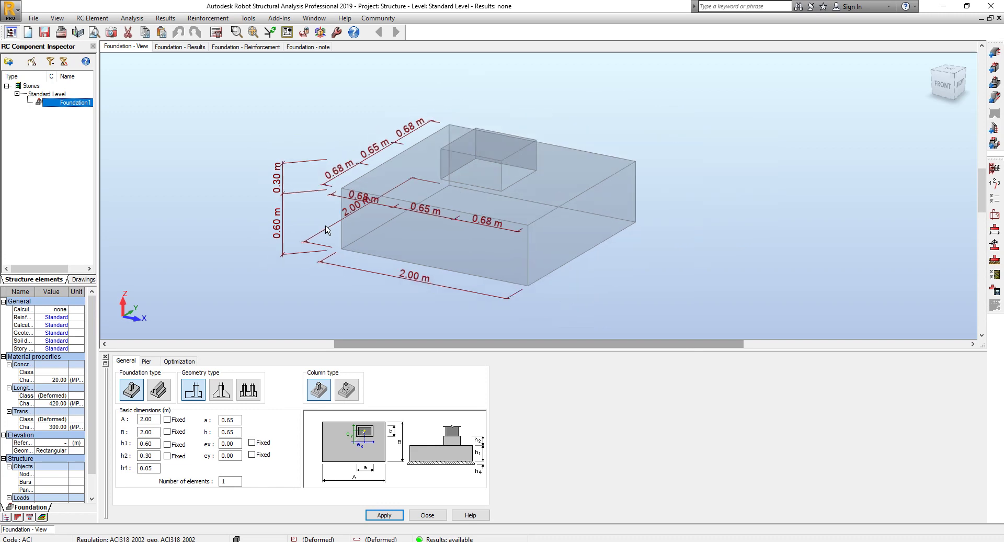
{"action": "scroll", "coordinate": [388, 212], "scroll_direction": "up", "scroll_amount": 1}
{"action": "scroll", "coordinate": [326, 256], "scroll_direction": "up", "scroll_amount": 1}
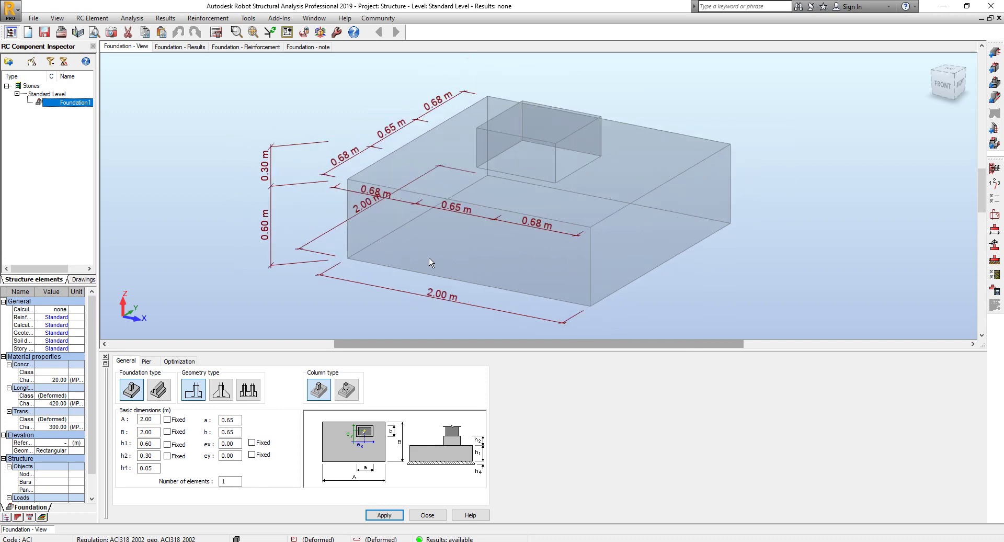
{"action": "scroll", "coordinate": [341, 272], "scroll_direction": "up", "scroll_amount": 1}
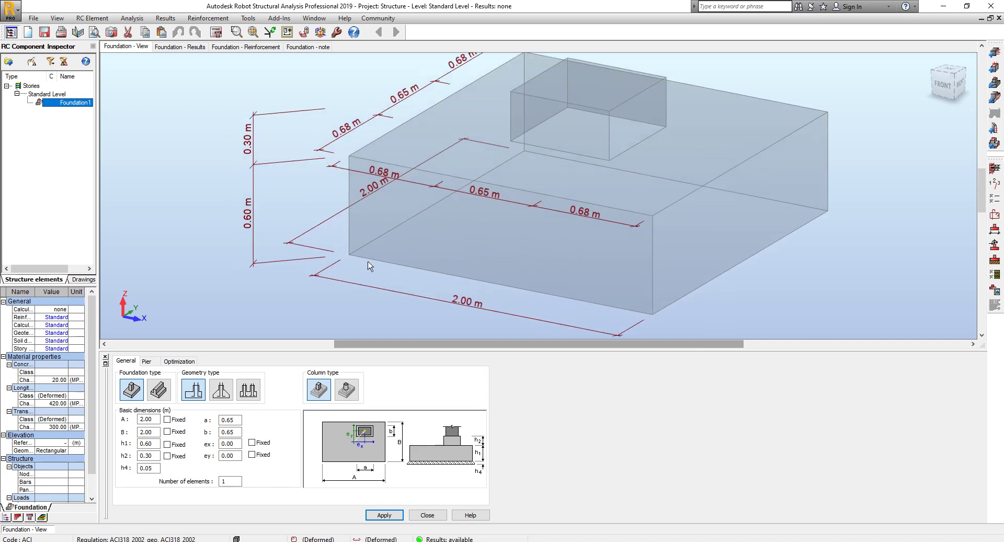
{"action": "scroll", "coordinate": [394, 298], "scroll_direction": "down", "scroll_amount": 1}
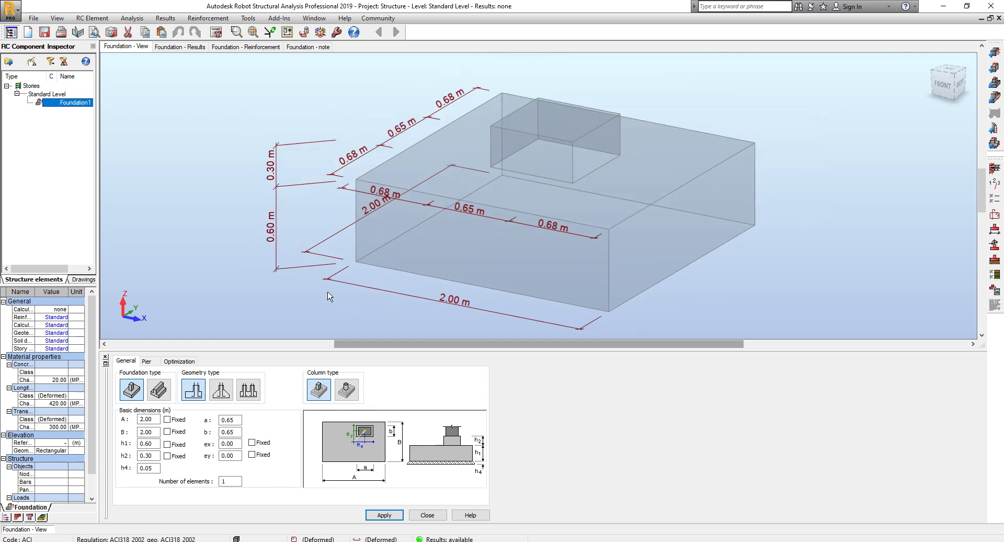
{"action": "scroll", "coordinate": [340, 287], "scroll_direction": "down", "scroll_amount": 1}
{"action": "scroll", "coordinate": [337, 297], "scroll_direction": "up", "scroll_amount": 1}
{"action": "scroll", "coordinate": [406, 259], "scroll_direction": "down", "scroll_amount": 1}
{"action": "scroll", "coordinate": [378, 285], "scroll_direction": "up", "scroll_amount": 1}
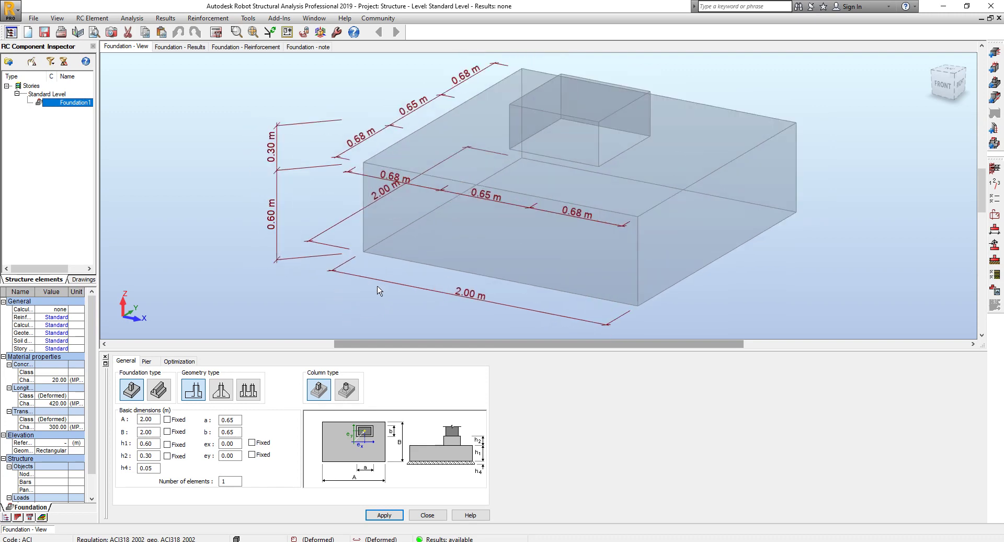
{"action": "scroll", "coordinate": [378, 285], "scroll_direction": "down", "scroll_amount": 1}
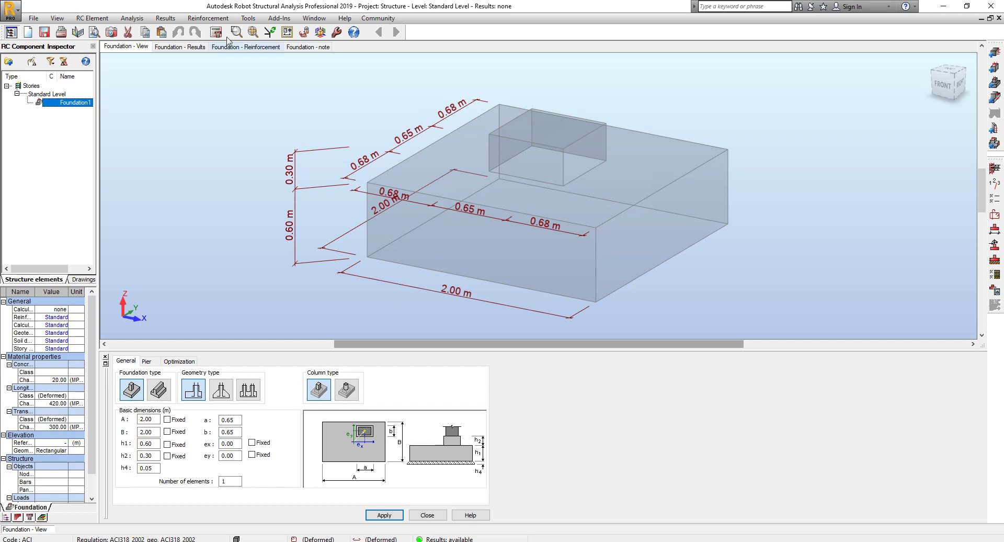
{"action": "left_click", "coordinate": [34, 18]}
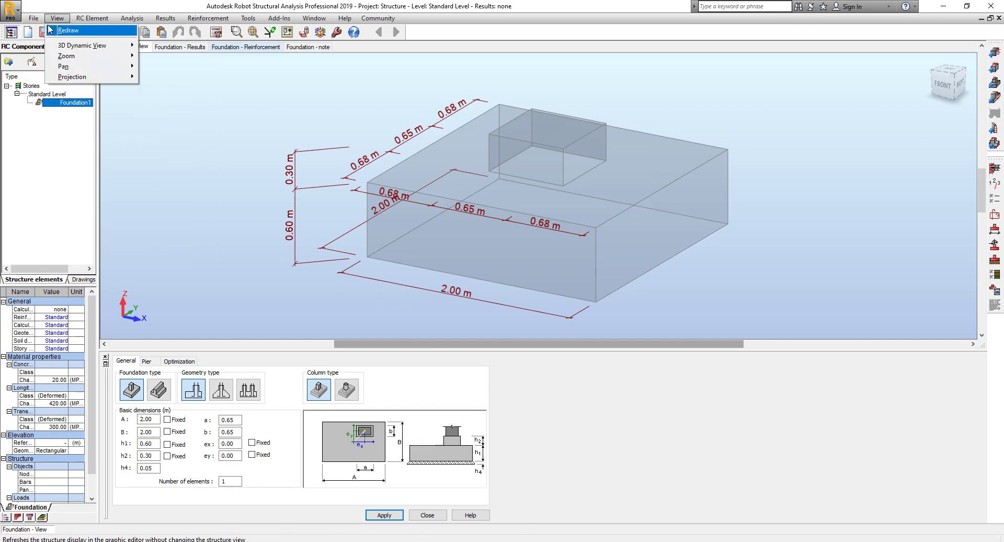
{"action": "left_click", "coordinate": [33, 31]}
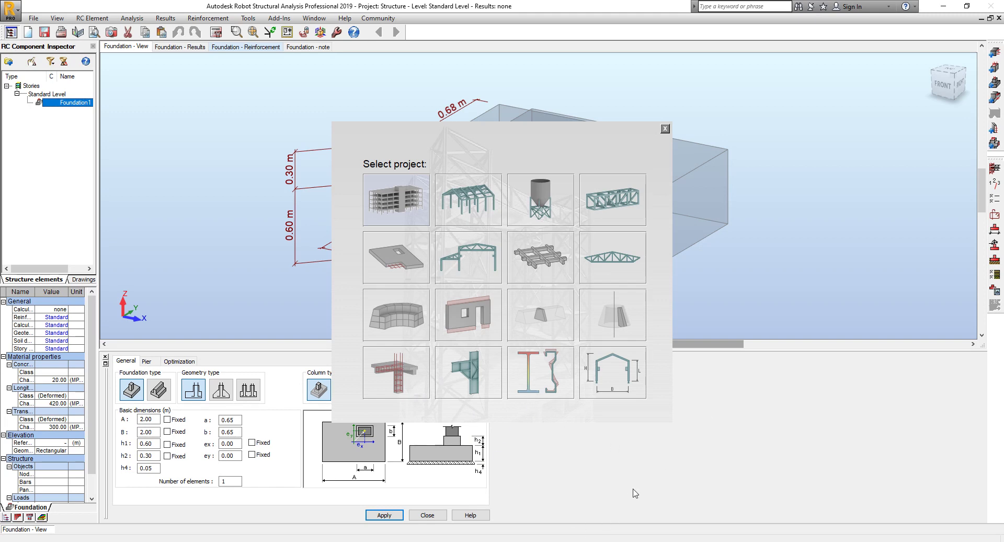
{"action": "left_click", "coordinate": [665, 128]}
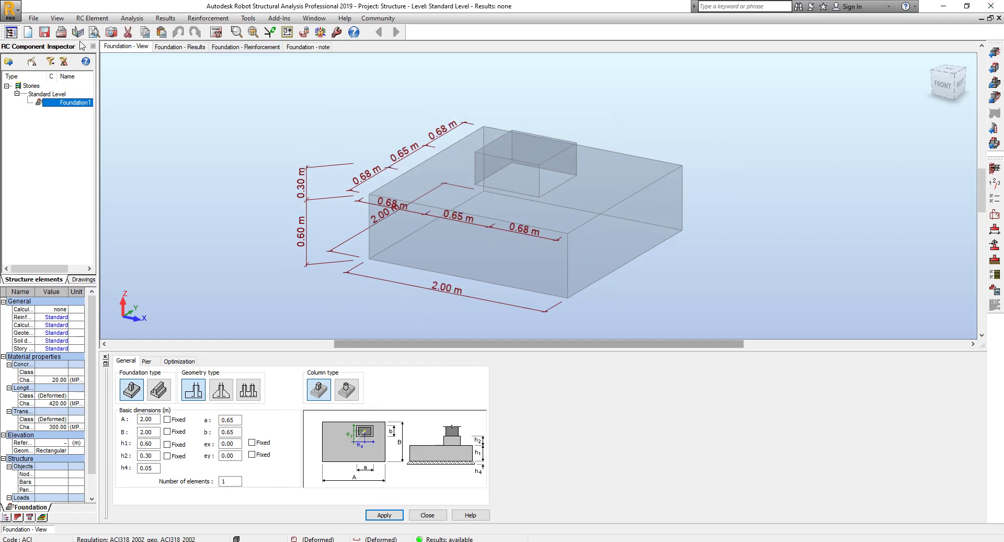
{"action": "left_click", "coordinate": [33, 19]}
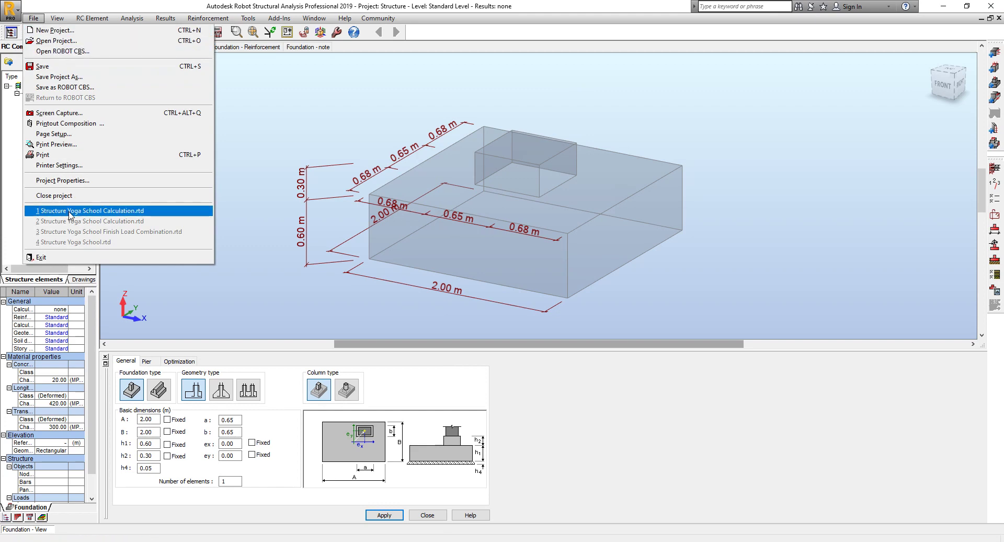
{"action": "left_click", "coordinate": [50, 31]}
{"action": "left_click", "coordinate": [552, 200]}
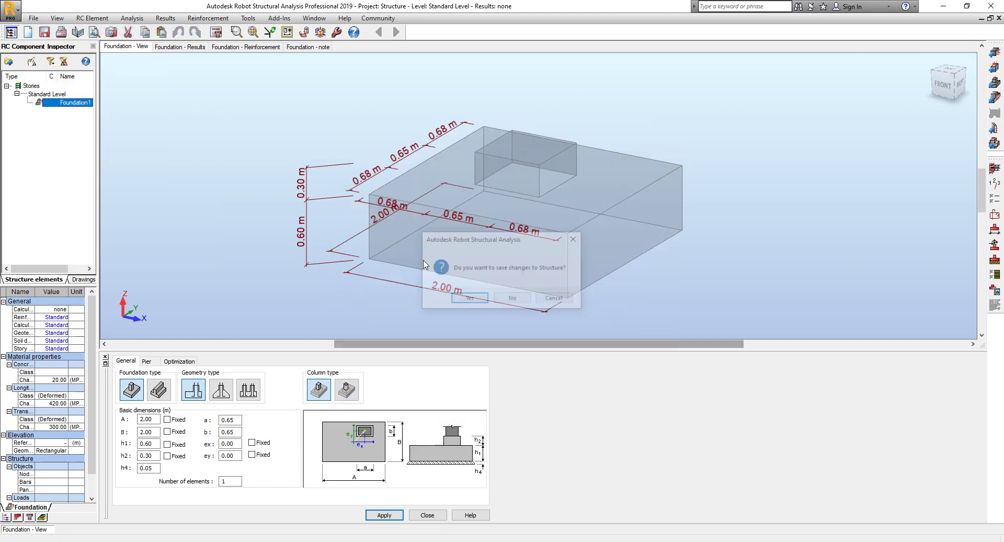
{"action": "left_click", "coordinate": [510, 300]}
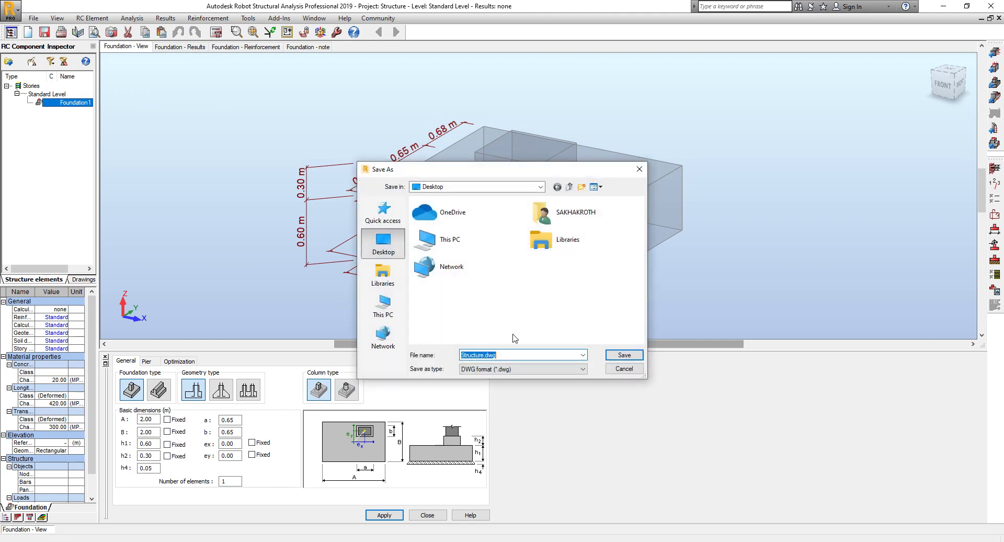
{"action": "left_click", "coordinate": [639, 169]}
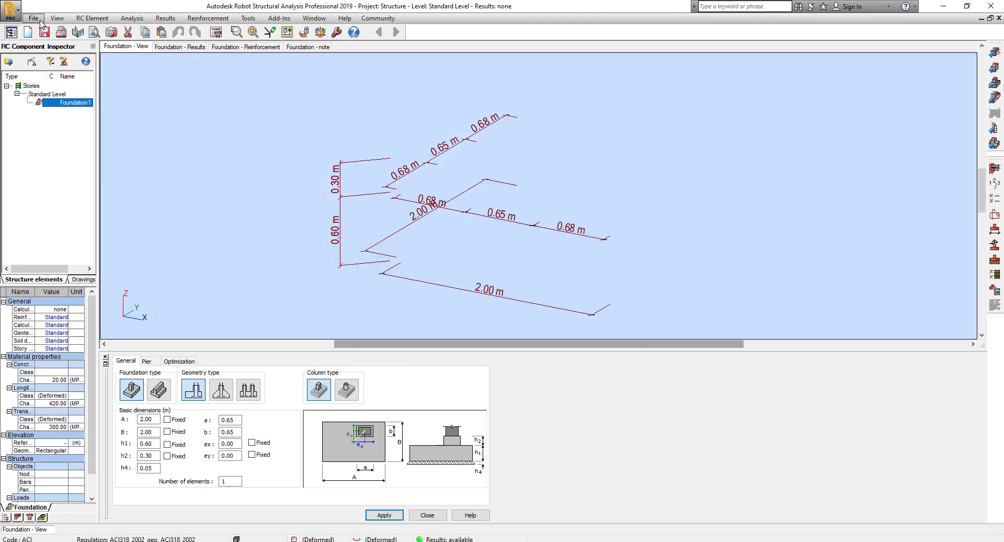
Create a new shell structure project, discarding the unsaved changes to the current foundation project
{"action": "left_click", "coordinate": [32, 18]}
{"action": "left_click", "coordinate": [58, 32]}
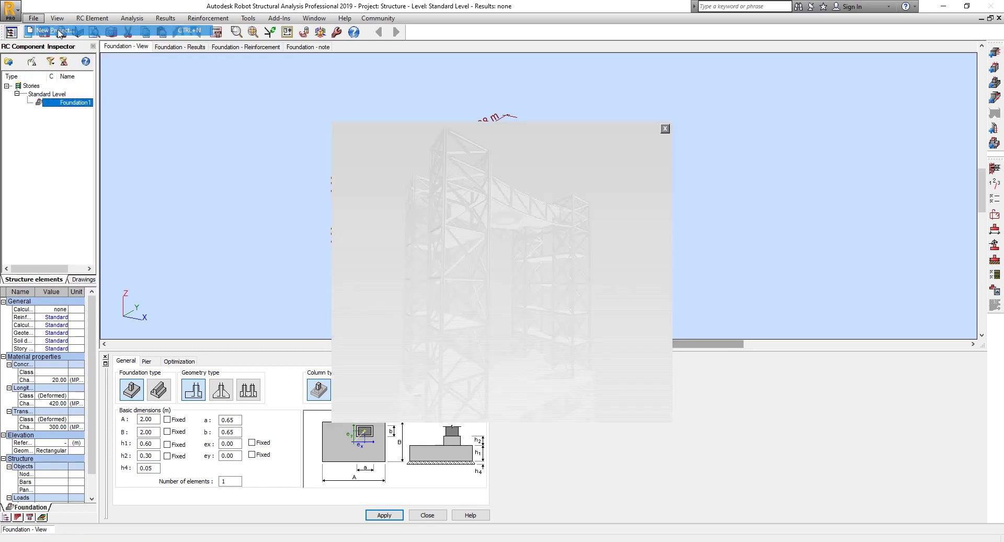
{"action": "left_click", "coordinate": [514, 215]}
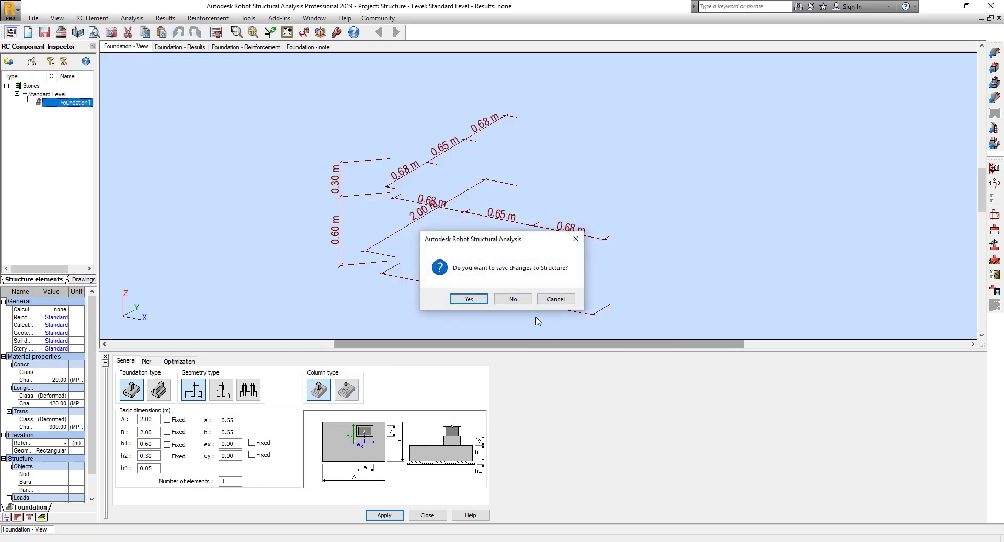
{"action": "left_click", "coordinate": [513, 298]}
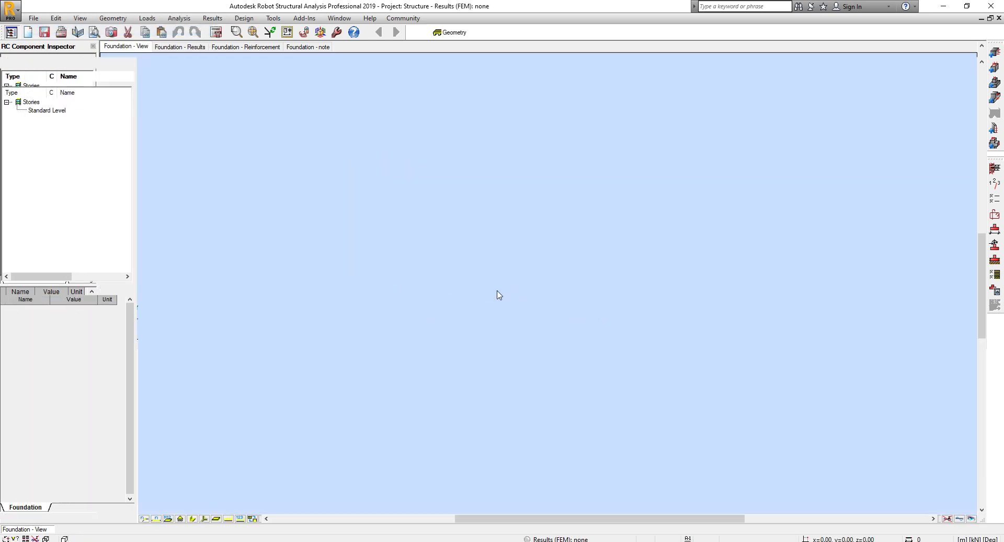
Switch to the For Online Course folder, open Structure (6).dwg in AutoCAD, and dismiss the proxy and missing-reference notices
{"action": "left_click", "coordinate": [458, 508]}
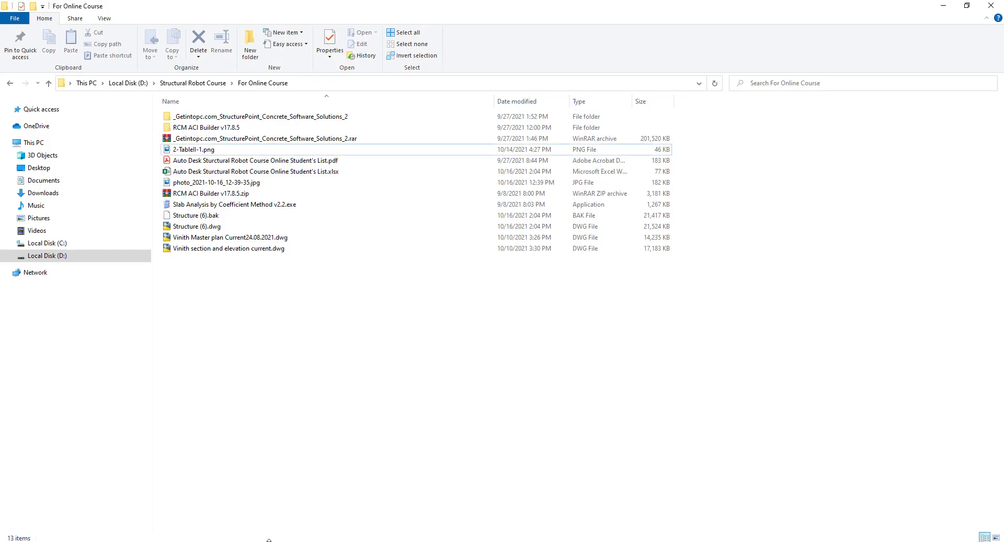
{"action": "left_click", "coordinate": [203, 227]}
{"action": "left_click", "coordinate": [202, 280]}
{"action": "double_click", "coordinate": [202, 227]}
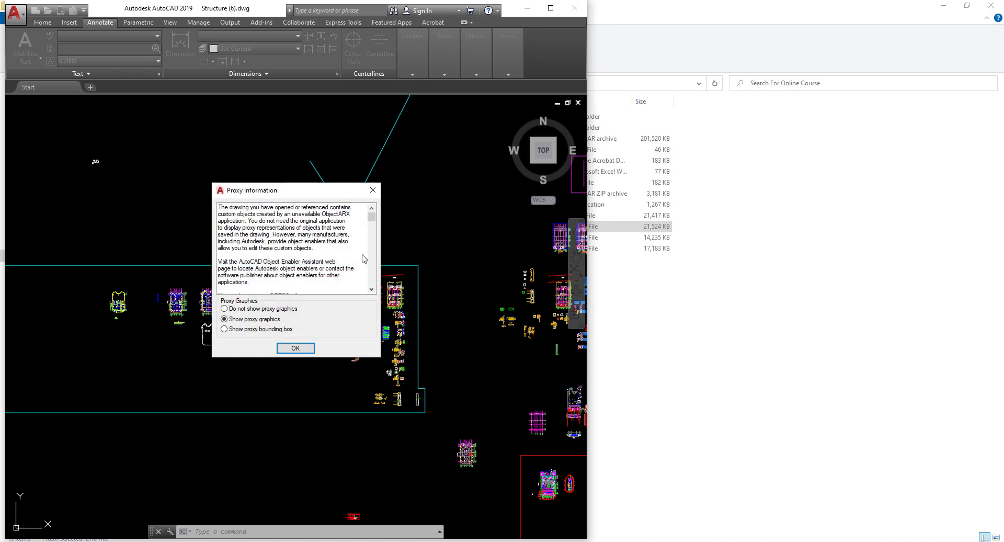
{"action": "left_click", "coordinate": [373, 190]}
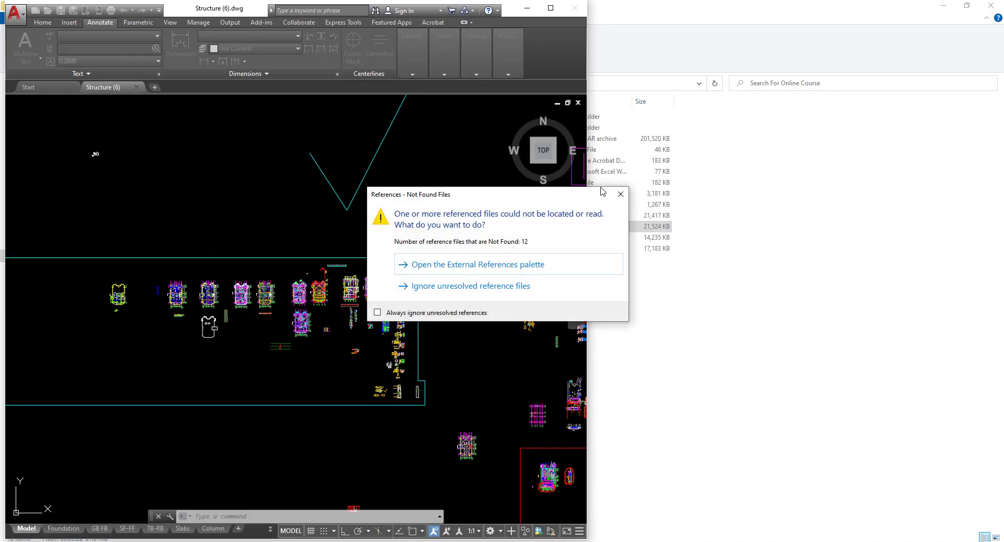
{"action": "left_click", "coordinate": [620, 193]}
{"action": "double_click", "coordinate": [551, 10]}
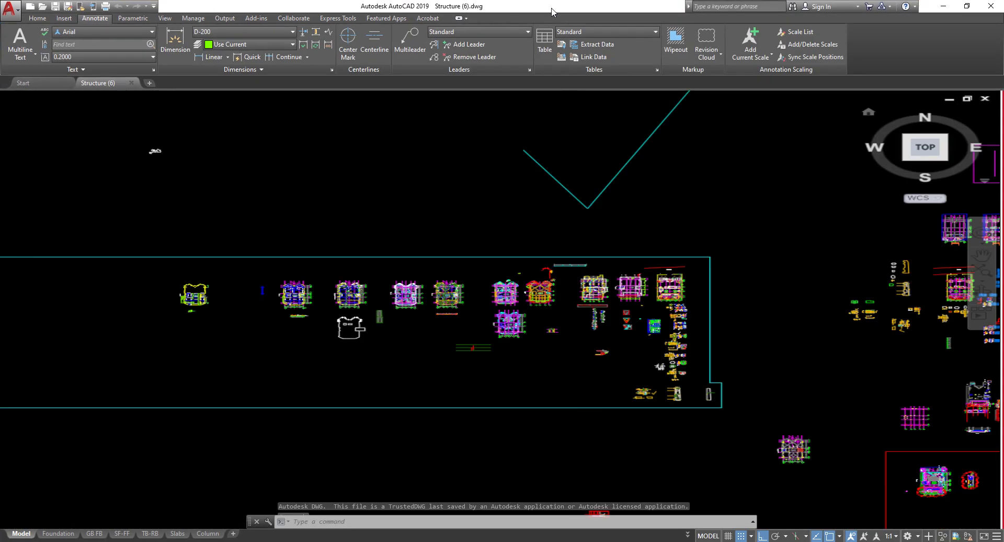
Examine the architectural floor plan around Unit 03, including its walls, columns and grid dimensions
{"action": "scroll", "coordinate": [387, 343], "scroll_direction": "down", "scroll_amount": 8}
{"action": "scroll", "coordinate": [457, 340], "scroll_direction": "up", "scroll_amount": 2}
{"action": "scroll", "coordinate": [459, 320], "scroll_direction": "up", "scroll_amount": 6}
{"action": "scroll", "coordinate": [534, 342], "scroll_direction": "down", "scroll_amount": 2}
{"action": "scroll", "coordinate": [534, 342], "scroll_direction": "up", "scroll_amount": 5}
{"action": "scroll", "coordinate": [425, 365], "scroll_direction": "down", "scroll_amount": 2}
{"action": "scroll", "coordinate": [425, 364], "scroll_direction": "up", "scroll_amount": 5}
{"action": "scroll", "coordinate": [425, 364], "scroll_direction": "down", "scroll_amount": 4}
{"action": "scroll", "coordinate": [352, 357], "scroll_direction": "up", "scroll_amount": 7}
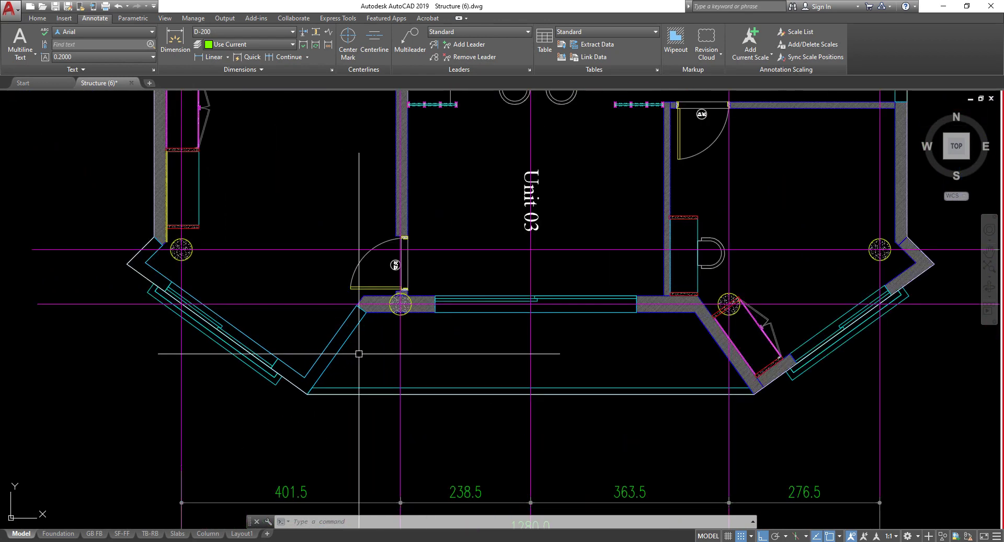
{"action": "scroll", "coordinate": [392, 340], "scroll_direction": "down", "scroll_amount": 5}
{"action": "scroll", "coordinate": [422, 327], "scroll_direction": "up", "scroll_amount": 3}
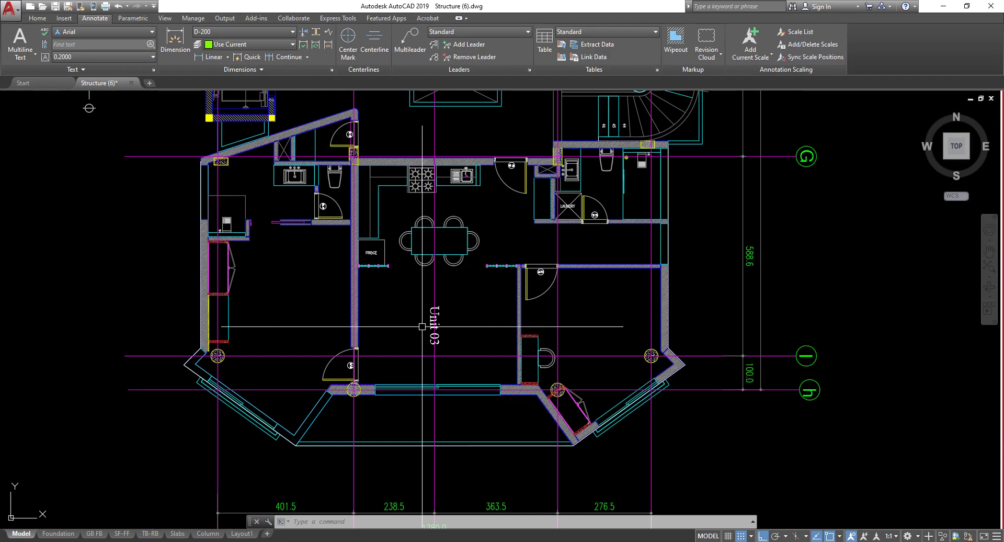
{"action": "scroll", "coordinate": [422, 327], "scroll_direction": "down", "scroll_amount": 5}
{"action": "scroll", "coordinate": [416, 320], "scroll_direction": "up", "scroll_amount": 5}
{"action": "scroll", "coordinate": [416, 320], "scroll_direction": "down", "scroll_amount": 5}
Examine the first floor structural plan, and locate the foundation layout plan with its footing details
{"action": "middle_click_drag", "start_coordinate": [332, 336], "coordinate": [290, 454]}
{"action": "scroll", "coordinate": [289, 454], "scroll_direction": "up", "scroll_amount": 2}
{"action": "scroll", "coordinate": [421, 319], "scroll_direction": "up", "scroll_amount": 4}
{"action": "middle_click_drag", "start_coordinate": [420, 310], "coordinate": [421, 319]}
{"action": "scroll", "coordinate": [420, 320], "scroll_direction": "down", "scroll_amount": 2}
{"action": "scroll", "coordinate": [450, 328], "scroll_direction": "down", "scroll_amount": 5}
{"action": "scroll", "coordinate": [392, 403], "scroll_direction": "up", "scroll_amount": 7}
{"action": "scroll", "coordinate": [366, 398], "scroll_direction": "down", "scroll_amount": 6}
{"action": "scroll", "coordinate": [361, 393], "scroll_direction": "up", "scroll_amount": 4}
{"action": "middle_click_drag", "start_coordinate": [361, 394], "coordinate": [412, 344]}
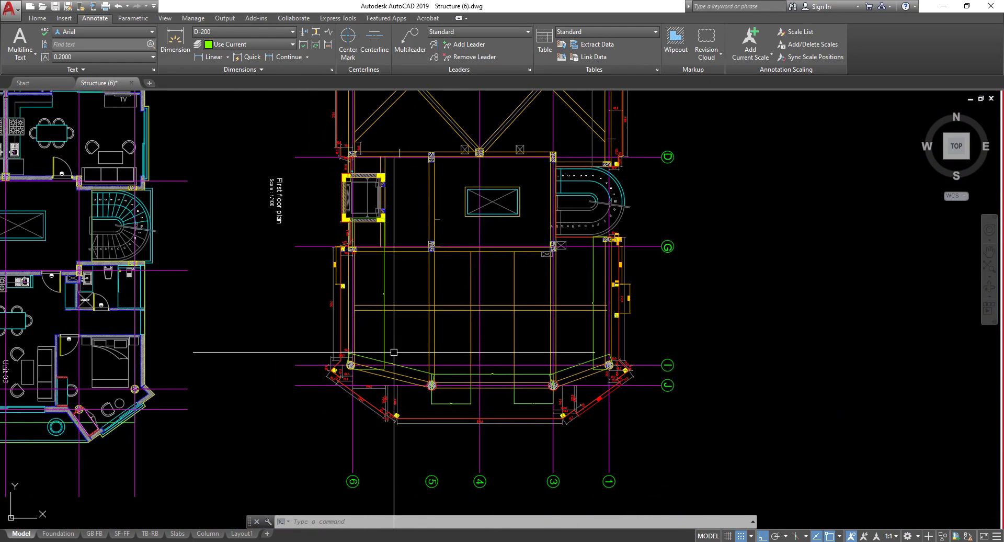
{"action": "scroll", "coordinate": [471, 366], "scroll_direction": "up", "scroll_amount": 3}
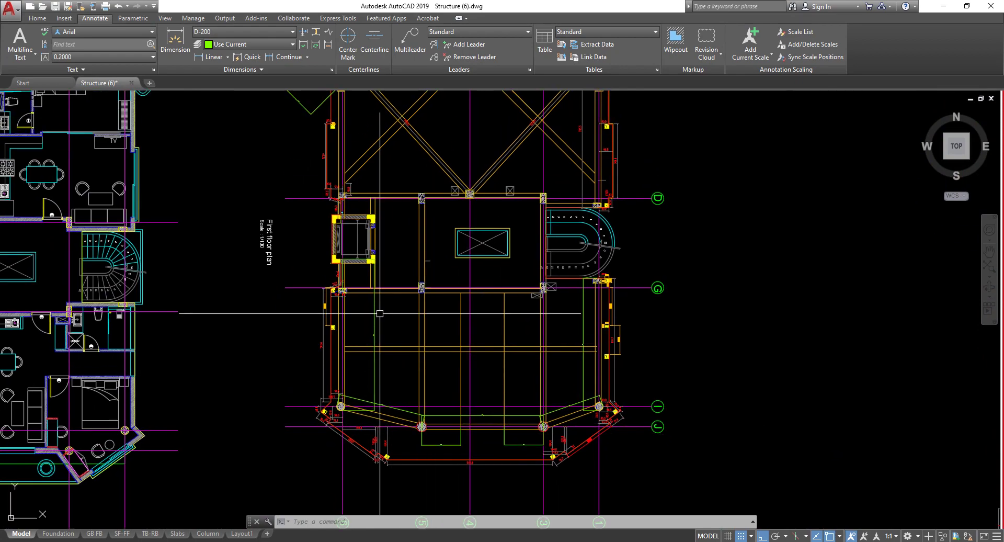
{"action": "scroll", "coordinate": [242, 254], "scroll_direction": "down", "scroll_amount": 8}
{"action": "scroll", "coordinate": [899, 261], "scroll_direction": "up", "scroll_amount": 2}
{"action": "scroll", "coordinate": [899, 261], "scroll_direction": "down", "scroll_amount": 2}
{"action": "middle_click_drag", "start_coordinate": [900, 261], "coordinate": [450, 293]}
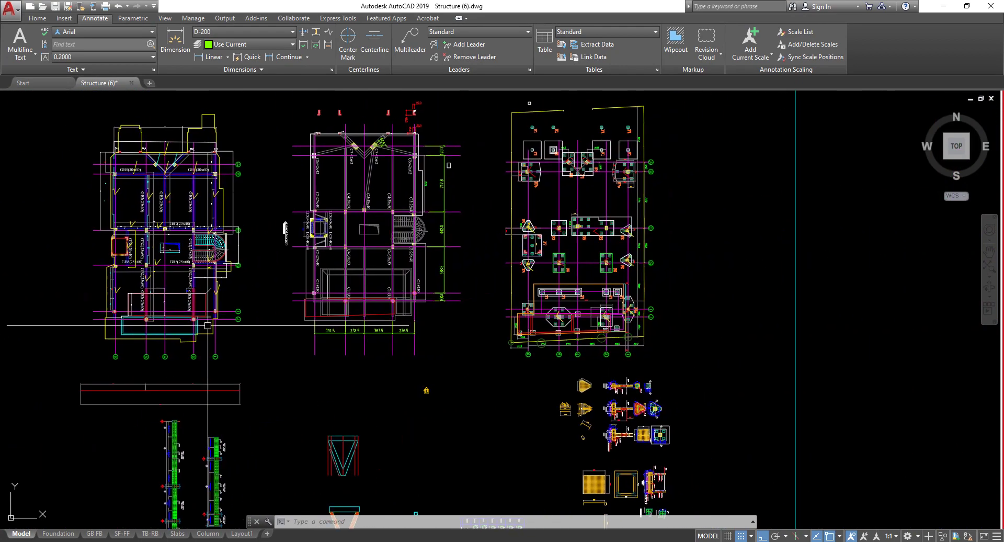
{"action": "scroll", "coordinate": [575, 299], "scroll_direction": "up", "scroll_amount": 3}
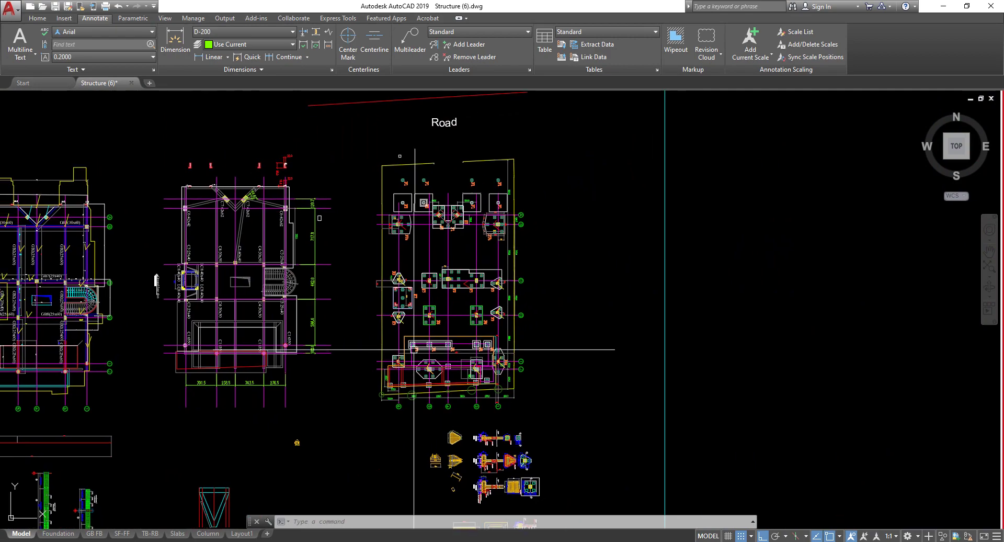
Examine the ground floor plan's column layout, including the elevator core, the round C1 columns and the grid dimensions
{"action": "scroll", "coordinate": [229, 332], "scroll_direction": "down", "scroll_amount": 3}
{"action": "middle_click_drag", "start_coordinate": [229, 333], "coordinate": [422, 327]}
{"action": "scroll", "coordinate": [393, 311], "scroll_direction": "up", "scroll_amount": 2}
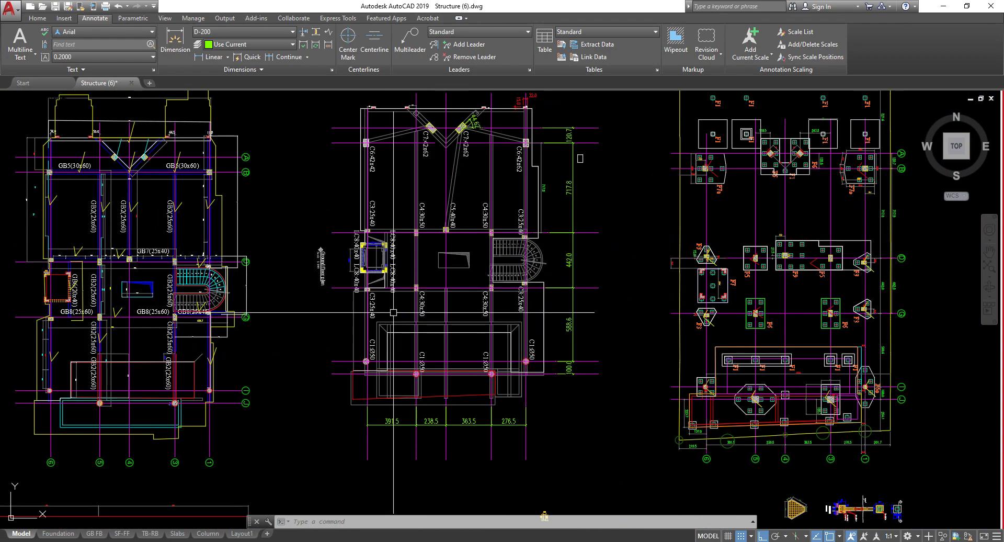
{"action": "scroll", "coordinate": [317, 264], "scroll_direction": "up", "scroll_amount": 3}
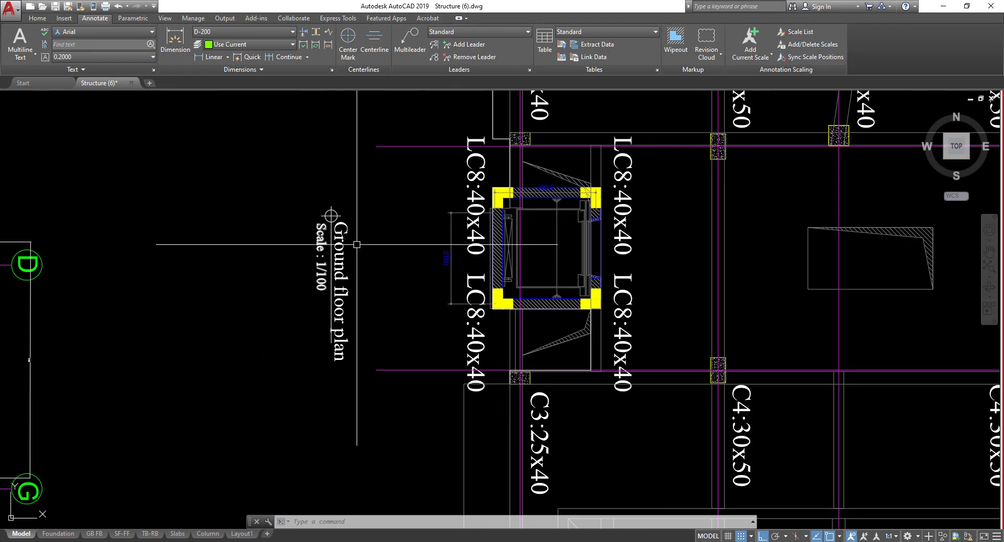
{"action": "scroll", "coordinate": [345, 269], "scroll_direction": "down", "scroll_amount": 3}
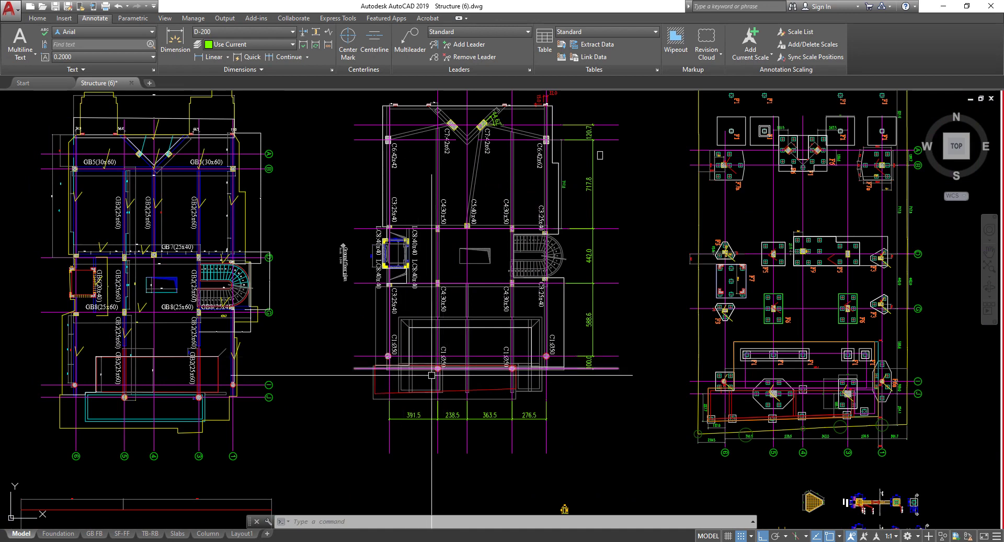
{"action": "scroll", "coordinate": [455, 372], "scroll_direction": "up", "scroll_amount": 4}
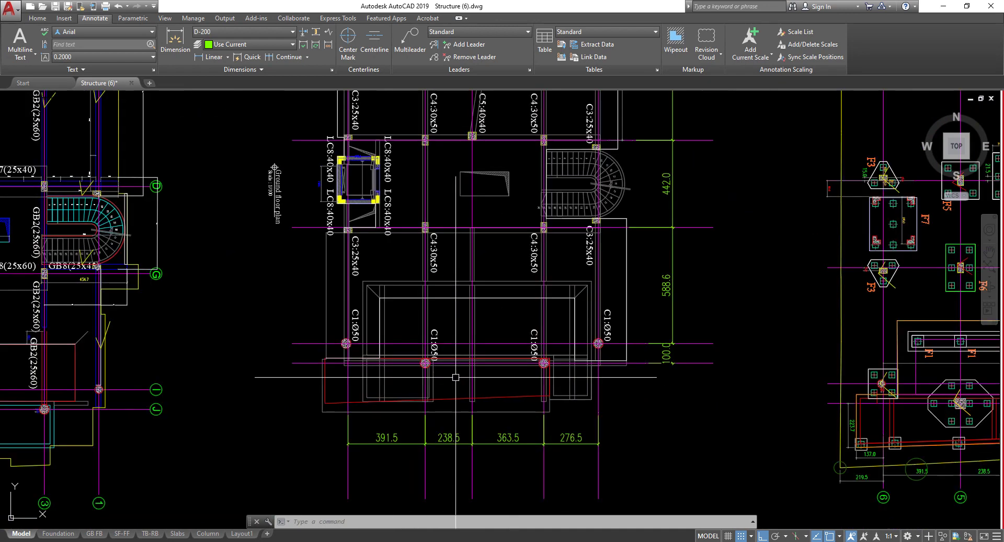
{"action": "scroll", "coordinate": [455, 372], "scroll_direction": "up", "scroll_amount": 1}
{"action": "scroll", "coordinate": [366, 387], "scroll_direction": "down", "scroll_amount": 7}
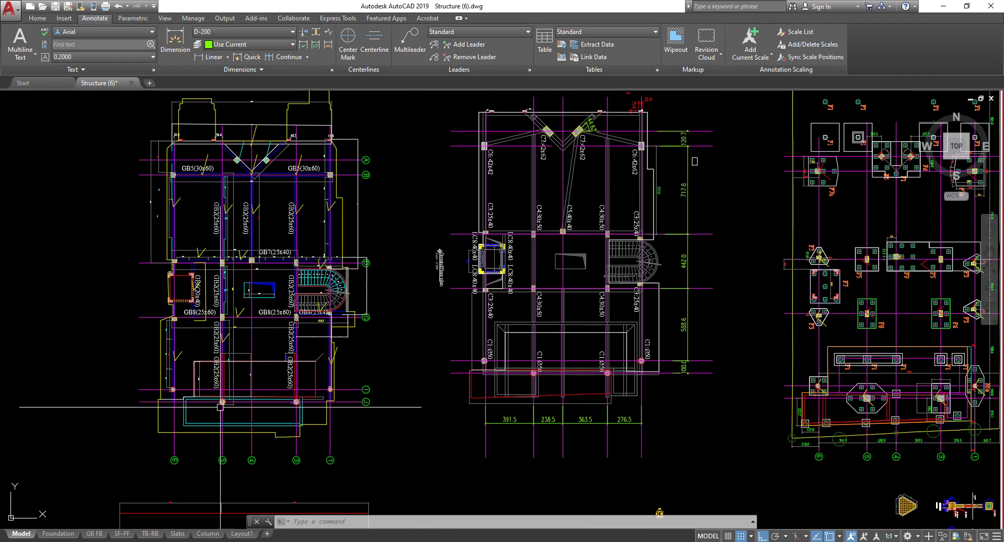
Examine the ground beam plan beside the ground floor plan, including its GB2 beams and the columns on axes I and J
{"action": "scroll", "coordinate": [245, 414], "scroll_direction": "up", "scroll_amount": 6}
{"action": "scroll", "coordinate": [359, 352], "scroll_direction": "down", "scroll_amount": 5}
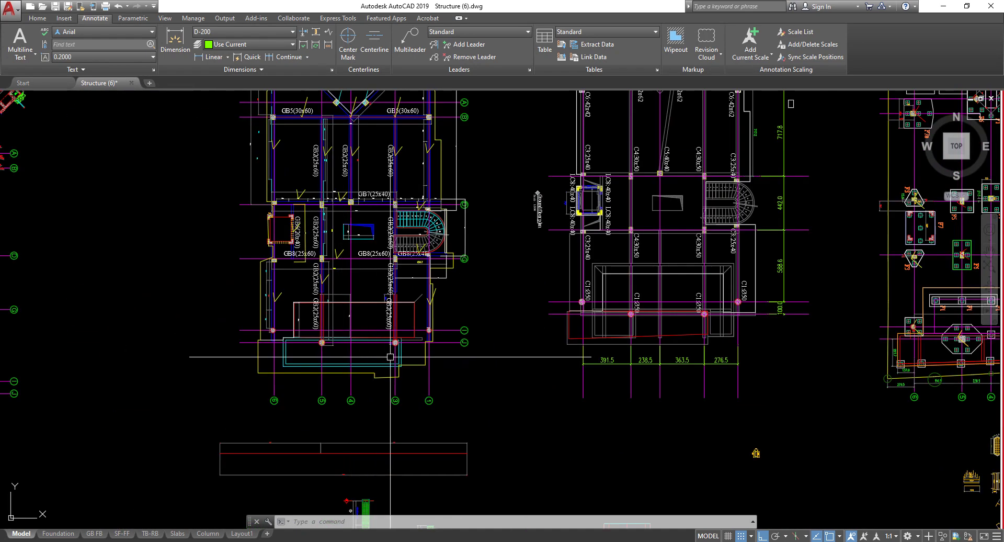
{"action": "scroll", "coordinate": [326, 371], "scroll_direction": "down", "scroll_amount": 2}
{"action": "scroll", "coordinate": [359, 343], "scroll_direction": "up", "scroll_amount": 4}
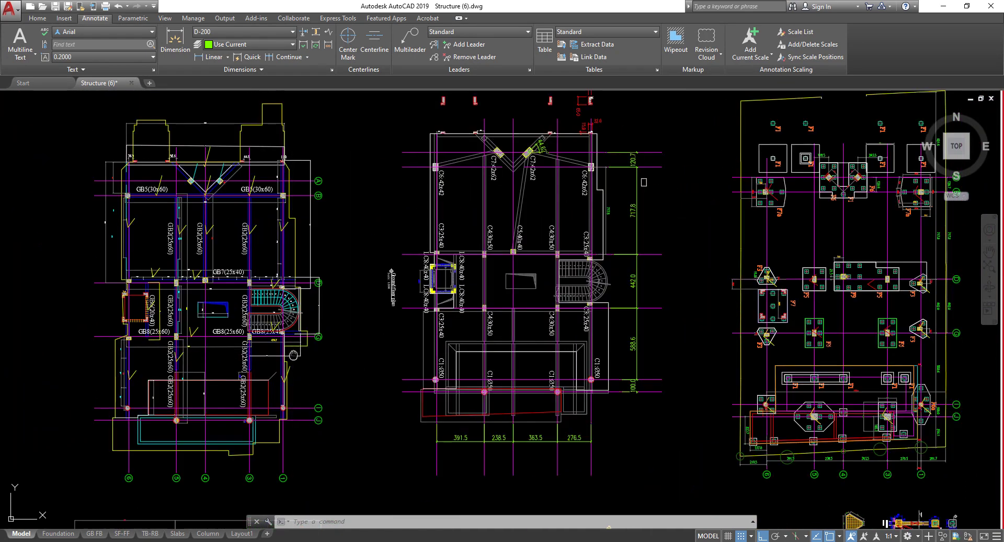
{"action": "scroll", "coordinate": [400, 367], "scroll_direction": "down", "scroll_amount": 2}
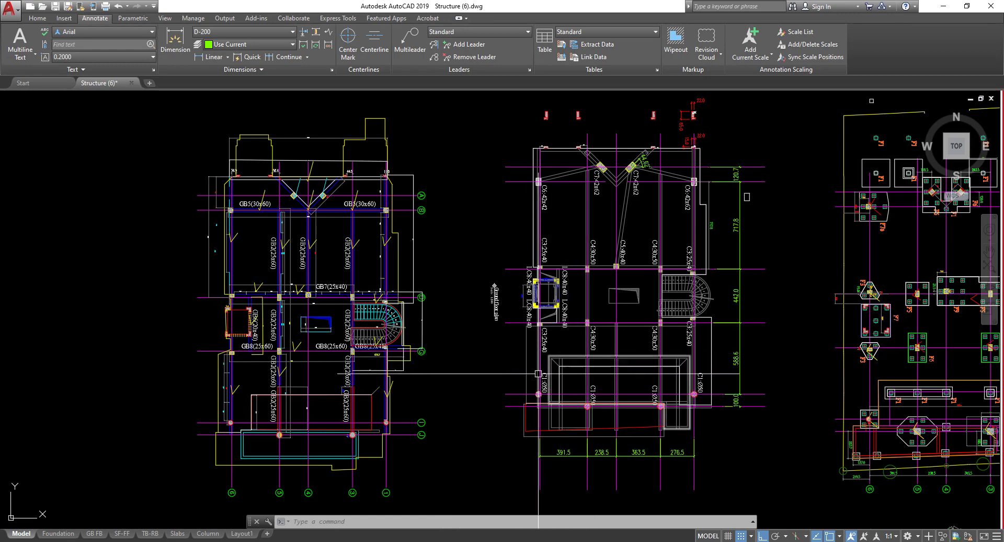
{"action": "scroll", "coordinate": [549, 367], "scroll_direction": "down", "scroll_amount": 3}
{"action": "scroll", "coordinate": [465, 384], "scroll_direction": "up", "scroll_amount": 3}
{"action": "scroll", "coordinate": [477, 383], "scroll_direction": "down", "scroll_amount": 3}
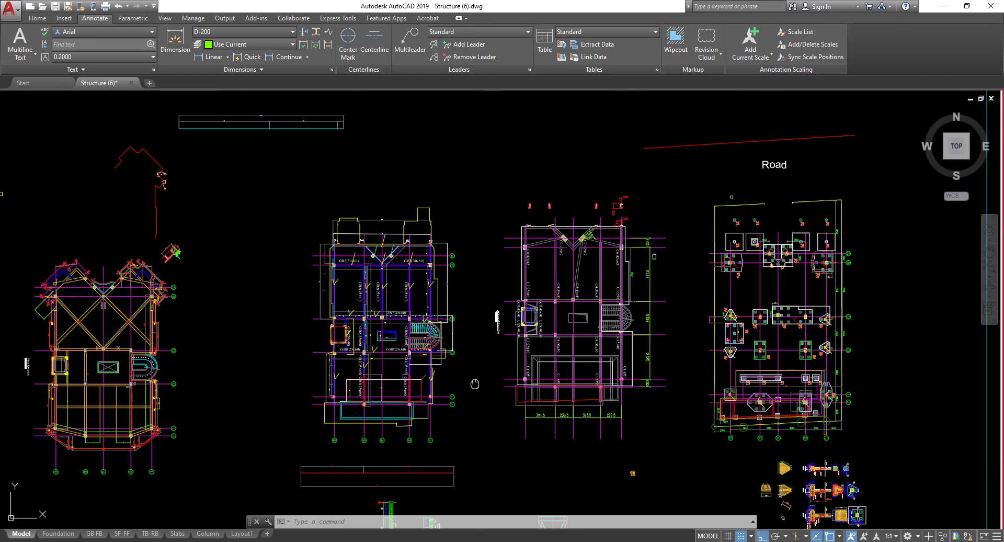
{"action": "scroll", "coordinate": [477, 382], "scroll_direction": "up", "scroll_amount": 4}
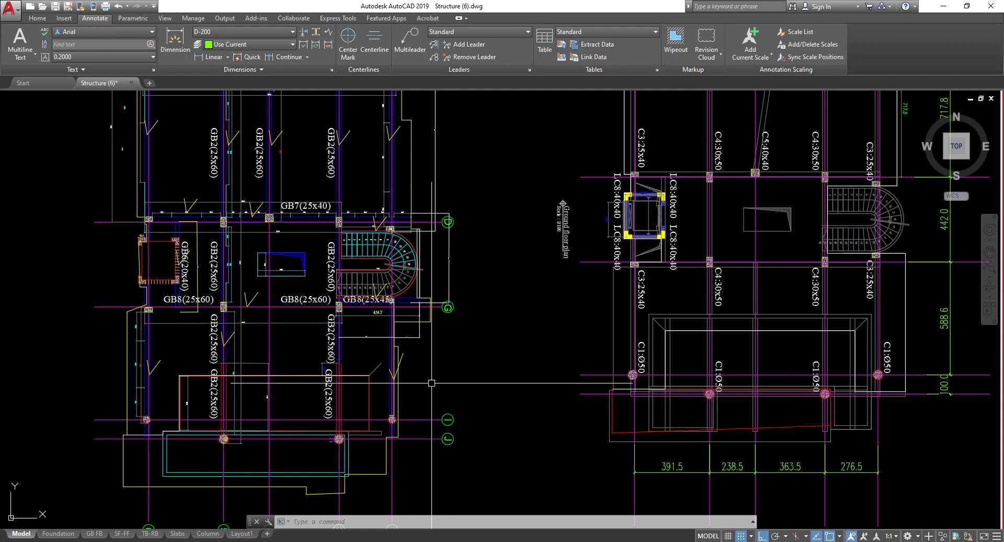
{"action": "scroll", "coordinate": [431, 383], "scroll_direction": "down", "scroll_amount": 5}
{"action": "scroll", "coordinate": [384, 366], "scroll_direction": "up", "scroll_amount": 4}
{"action": "middle_click_drag", "start_coordinate": [380, 383], "coordinate": [421, 390]}
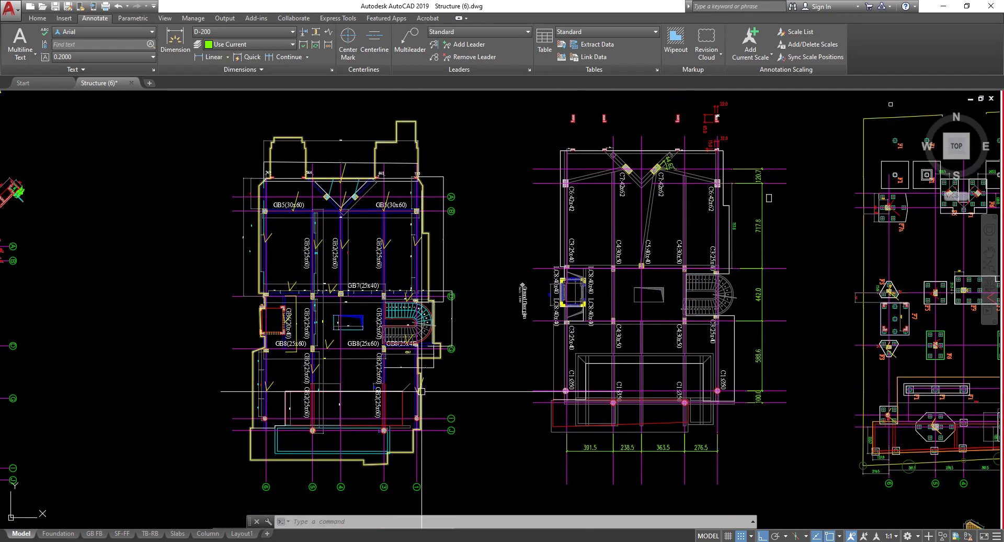
Examine the GB5, GB7 and GB8 beams of the ground beam plan around the central opening and staircase
{"action": "mouse_move", "coordinate": [482, 317]}
{"action": "middle_mouse_down"}
{"action": "mouse_move", "coordinate": [460, 334]}
{"action": "mouse_move", "coordinate": [464, 313]}
{"action": "middle_mouse_up"}
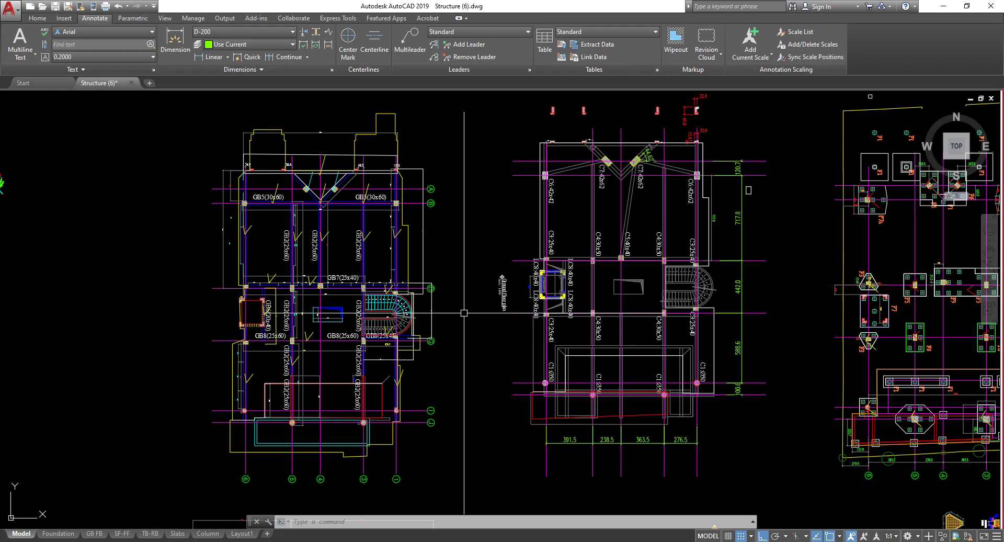
{"action": "scroll", "coordinate": [463, 313], "scroll_direction": "up", "scroll_amount": 5}
{"action": "scroll", "coordinate": [416, 325], "scroll_direction": "down", "scroll_amount": 3}
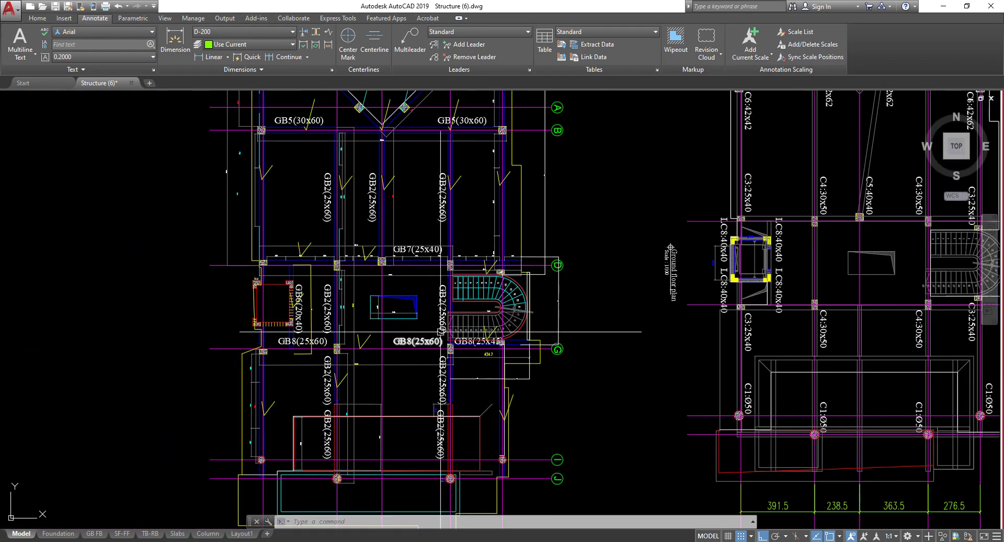
{"action": "scroll", "coordinate": [416, 325], "scroll_direction": "down", "scroll_amount": 4}
{"action": "scroll", "coordinate": [365, 328], "scroll_direction": "up", "scroll_amount": 4}
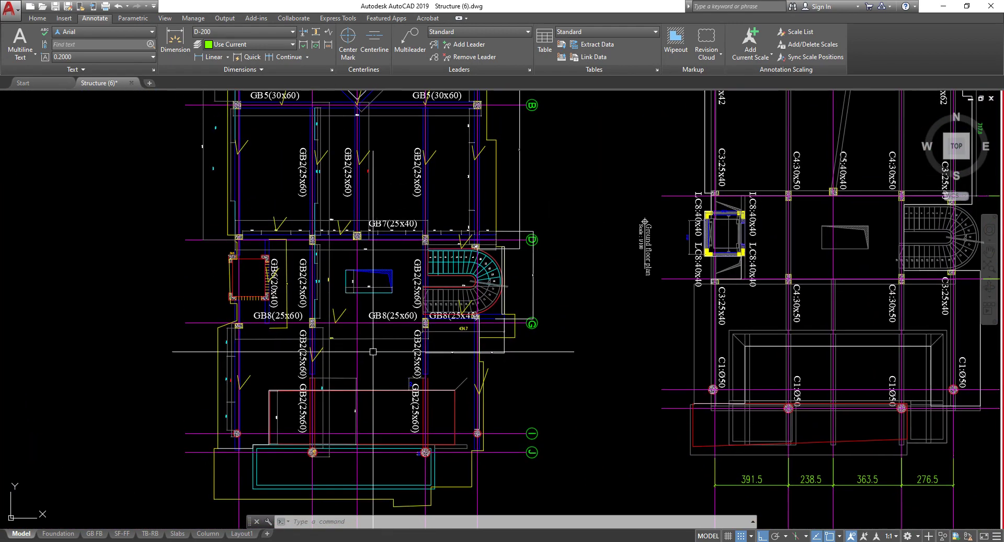
{"action": "middle_click_drag", "start_coordinate": [358, 320], "coordinate": [380, 369]}
{"action": "scroll", "coordinate": [327, 221], "scroll_direction": "down", "scroll_amount": 2}
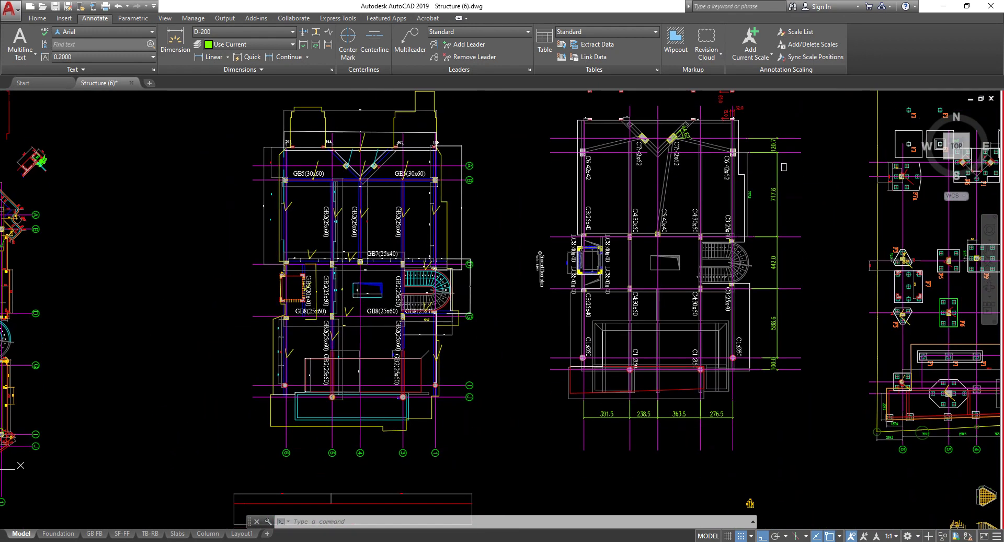
{"action": "scroll", "coordinate": [534, 346], "scroll_direction": "down", "scroll_amount": 3}
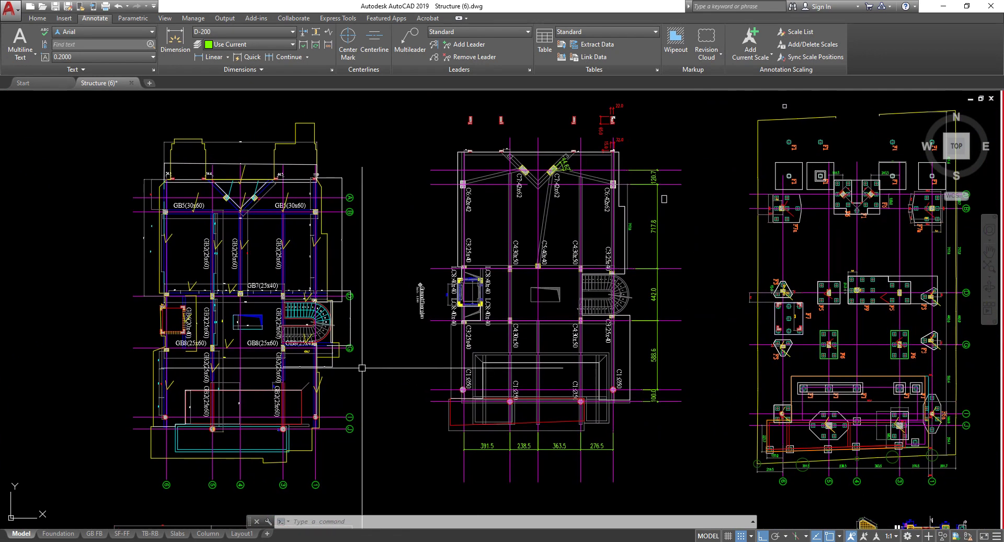
{"action": "scroll", "coordinate": [414, 388], "scroll_direction": "up", "scroll_amount": 4}
{"action": "scroll", "coordinate": [415, 388], "scroll_direction": "down", "scroll_amount": 1}
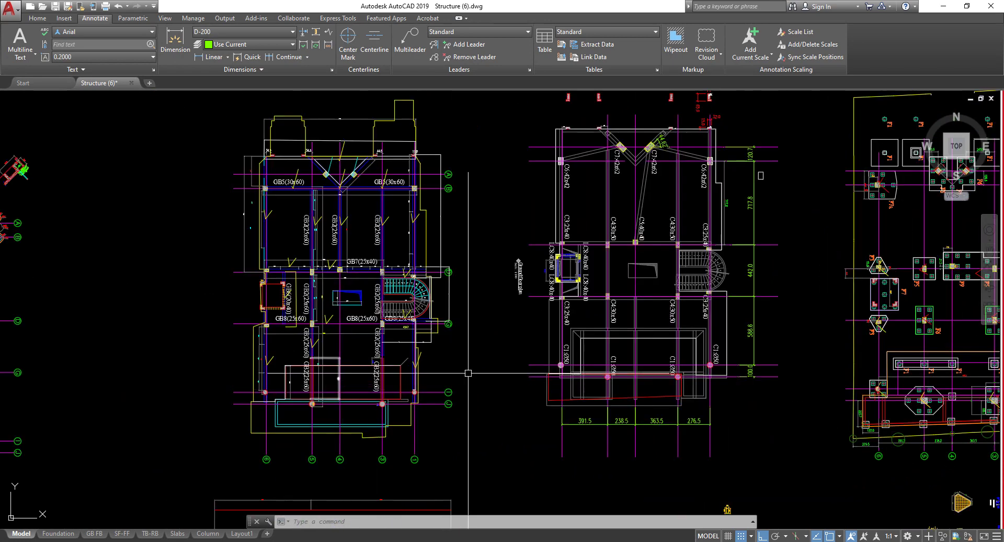
{"action": "middle_click_drag", "start_coordinate": [374, 379], "coordinate": [388, 383]}
Examine the axis spacings along the ground floor plan's lower edge and its position among the beam and foundation plans
{"action": "scroll", "coordinate": [549, 424], "scroll_direction": "up", "scroll_amount": 2}
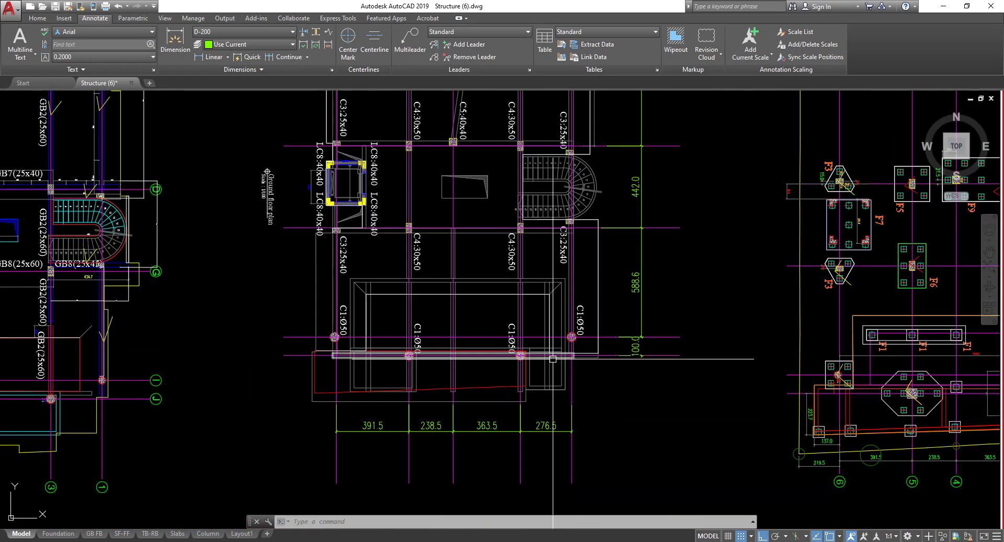
{"action": "left_click", "coordinate": [517, 449]}
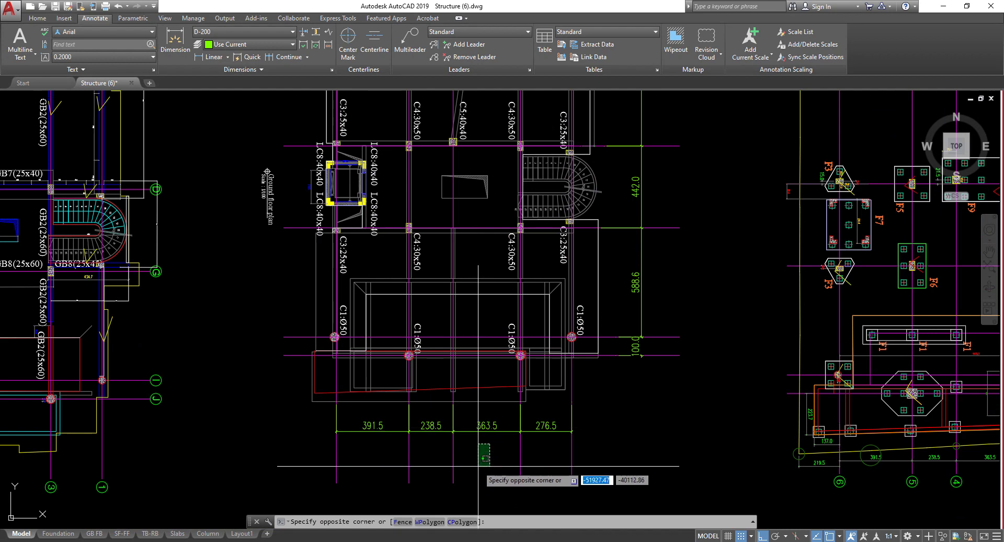
{"action": "scroll", "coordinate": [507, 392], "scroll_direction": "down", "scroll_amount": 2}
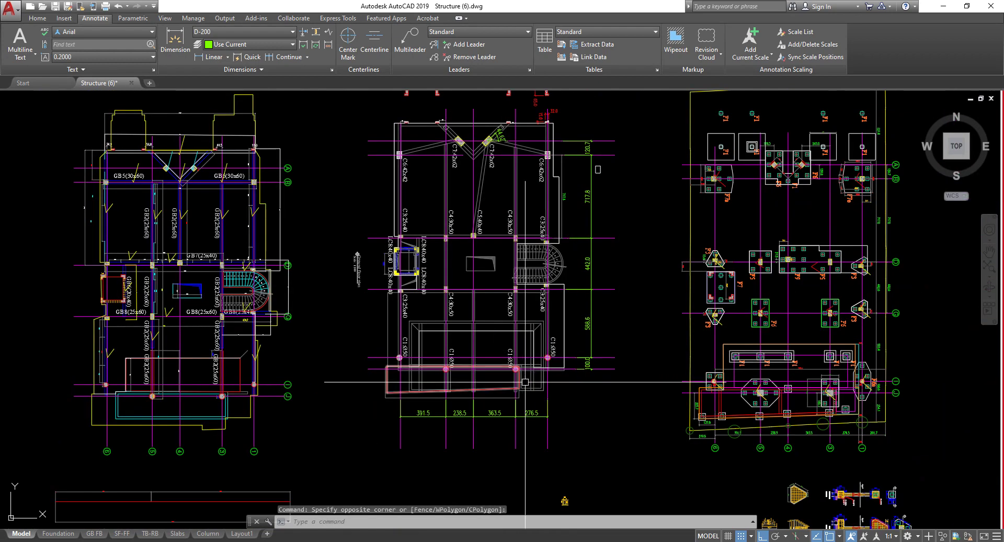
{"action": "middle_click_drag", "start_coordinate": [573, 381], "coordinate": [562, 411]}
{"action": "scroll", "coordinate": [550, 430], "scroll_direction": "up", "scroll_amount": 1}
{"action": "scroll", "coordinate": [522, 377], "scroll_direction": "down", "scroll_amount": 3}
{"action": "scroll", "coordinate": [520, 375], "scroll_direction": "down", "scroll_amount": 2}
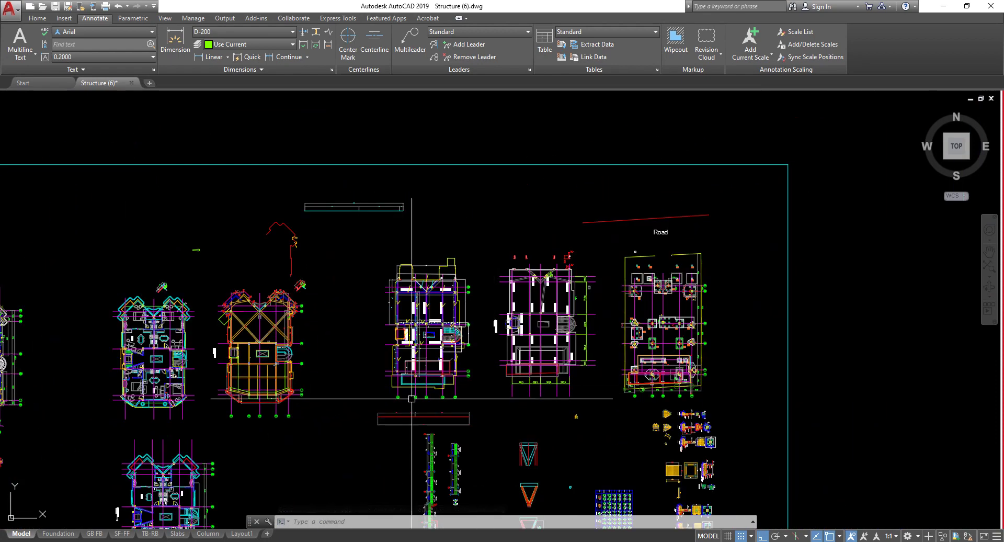
{"action": "scroll", "coordinate": [302, 373], "scroll_direction": "up", "scroll_amount": 2}
{"action": "scroll", "coordinate": [586, 357], "scroll_direction": "up", "scroll_amount": 4}
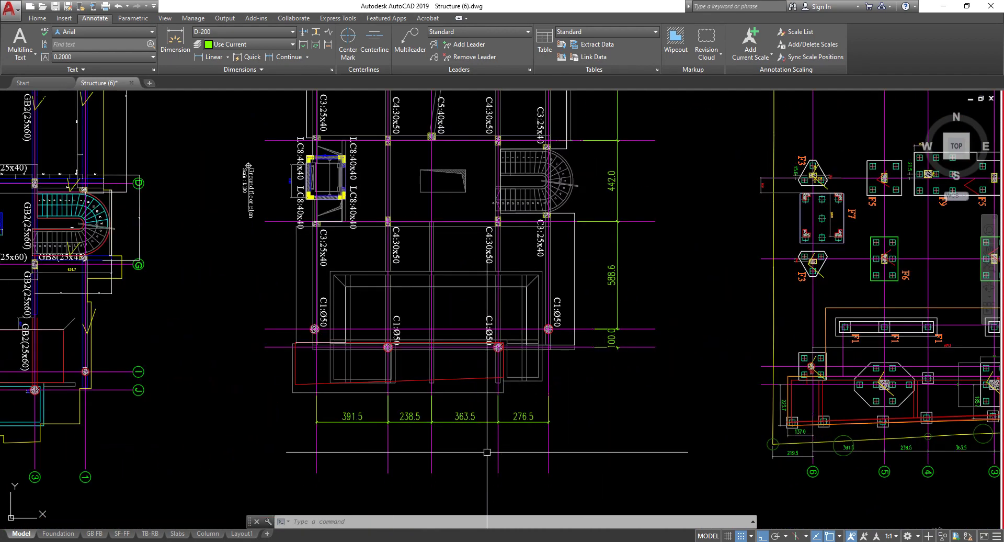
{"action": "scroll", "coordinate": [514, 440], "scroll_direction": "down", "scroll_amount": 2}
{"action": "middle_click_drag", "start_coordinate": [594, 388], "coordinate": [596, 404]}
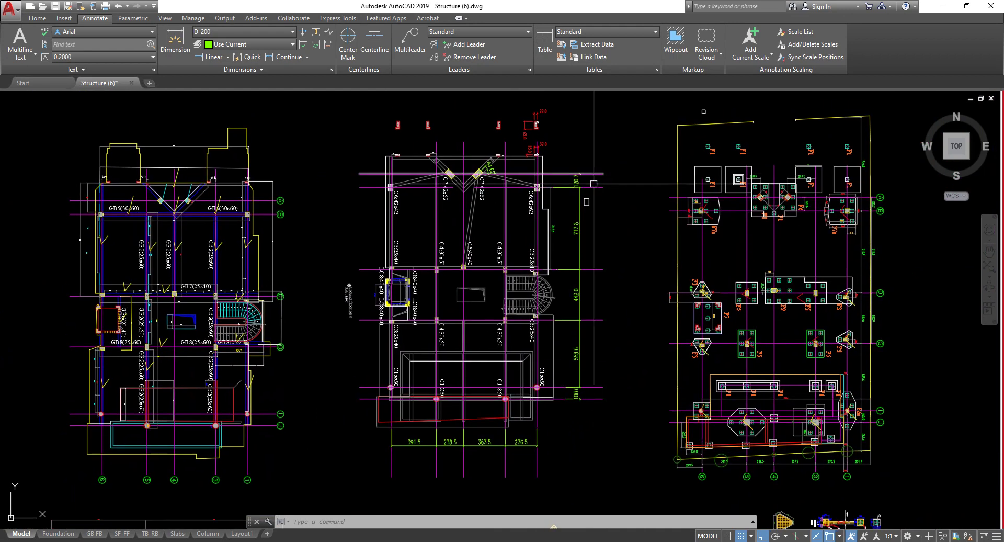
Examine the L-shaped LC8:40x40 corner columns and hatched walls of the elevator core on the ground floor plan
{"action": "scroll", "coordinate": [430, 412], "scroll_direction": "up", "scroll_amount": 4}
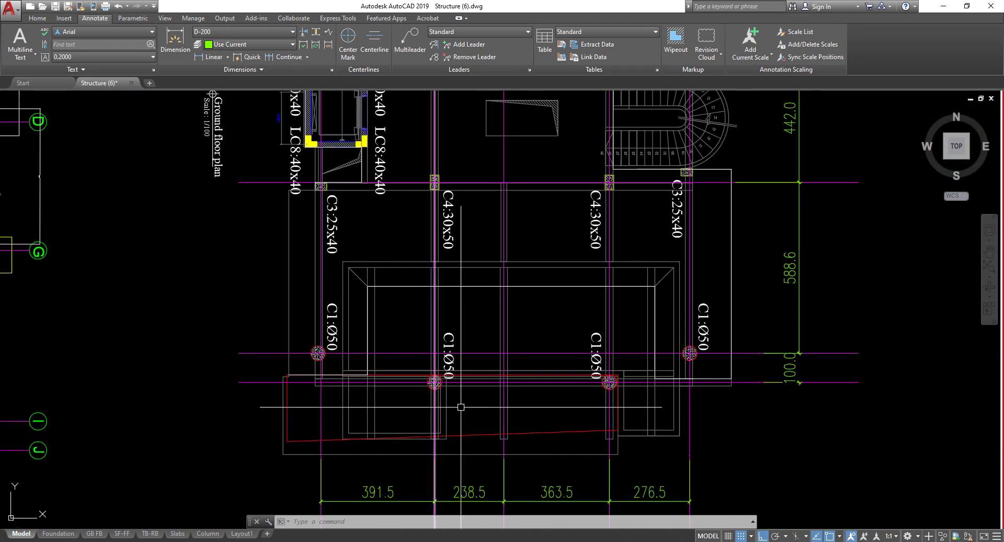
{"action": "middle_click_drag", "start_coordinate": [435, 194], "coordinate": [433, 321]}
{"action": "scroll", "coordinate": [445, 297], "scroll_direction": "up", "scroll_amount": 2}
{"action": "middle_click_drag", "start_coordinate": [404, 261], "coordinate": [408, 364]}
{"action": "scroll", "coordinate": [236, 348], "scroll_direction": "up", "scroll_amount": 4}
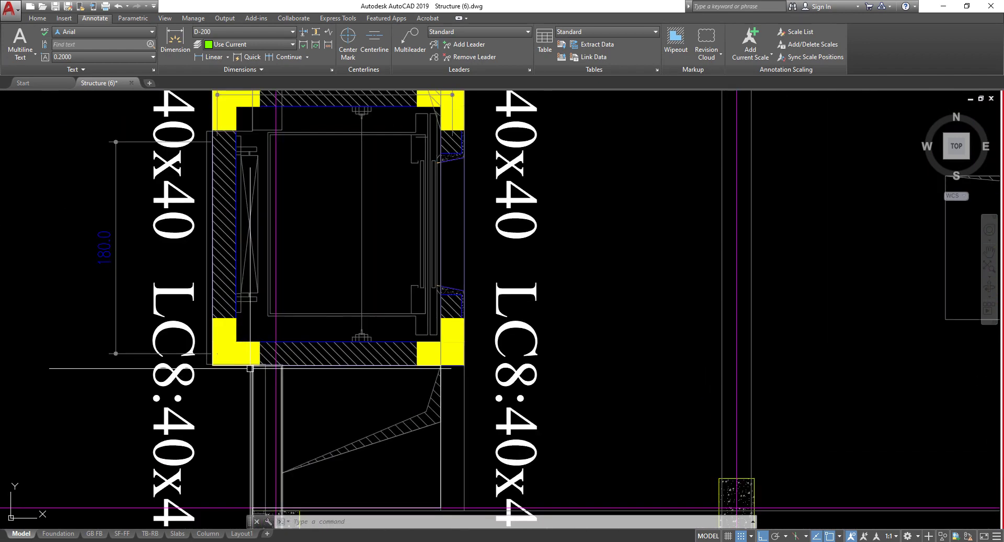
{"action": "scroll", "coordinate": [227, 350], "scroll_direction": "up", "scroll_amount": 2}
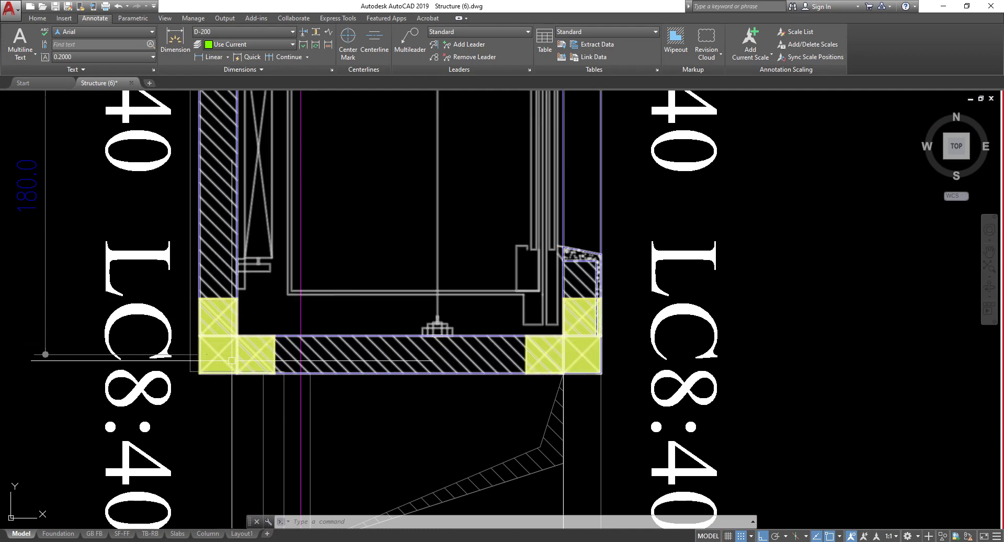
{"action": "scroll", "coordinate": [291, 373], "scroll_direction": "down", "scroll_amount": 2}
{"action": "scroll", "coordinate": [229, 347], "scroll_direction": "up", "scroll_amount": 2}
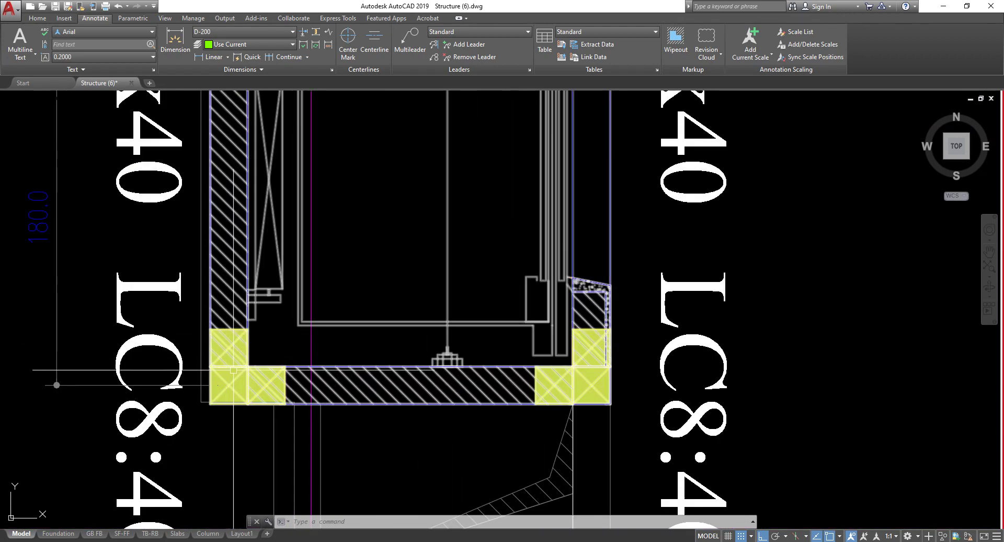
{"action": "scroll", "coordinate": [263, 376], "scroll_direction": "down", "scroll_amount": 4}
{"action": "scroll", "coordinate": [239, 373], "scroll_direction": "up", "scroll_amount": 4}
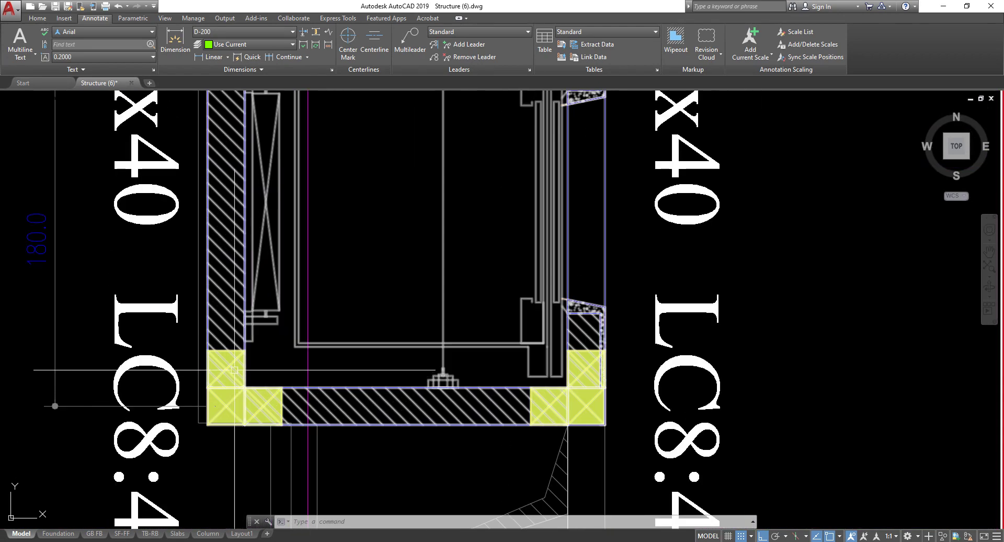
{"action": "scroll", "coordinate": [284, 405], "scroll_direction": "down", "scroll_amount": 4}
{"action": "scroll", "coordinate": [323, 405], "scroll_direction": "up", "scroll_amount": 4}
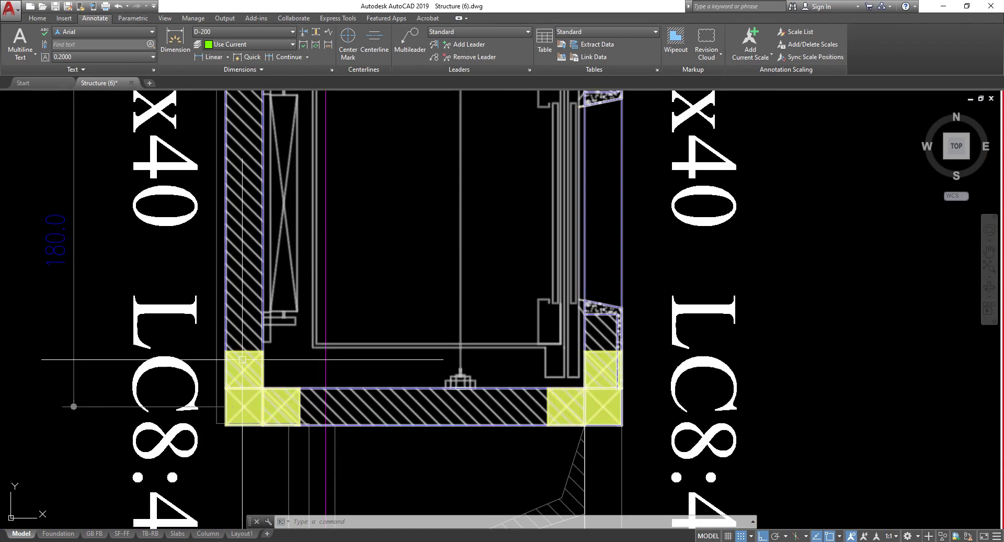
{"action": "scroll", "coordinate": [325, 405], "scroll_direction": "down", "scroll_amount": 4}
{"action": "scroll", "coordinate": [348, 375], "scroll_direction": "up", "scroll_amount": 2}
{"action": "scroll", "coordinate": [348, 375], "scroll_direction": "down", "scroll_amount": 5}
{"action": "scroll", "coordinate": [439, 425], "scroll_direction": "up", "scroll_amount": 2}
{"action": "scroll", "coordinate": [439, 425], "scroll_direction": "up", "scroll_amount": 1}
{"action": "scroll", "coordinate": [466, 451], "scroll_direction": "up", "scroll_amount": 1}
{"action": "scroll", "coordinate": [454, 434], "scroll_direction": "down", "scroll_amount": 3}
{"action": "scroll", "coordinate": [438, 438], "scroll_direction": "up", "scroll_amount": 3}
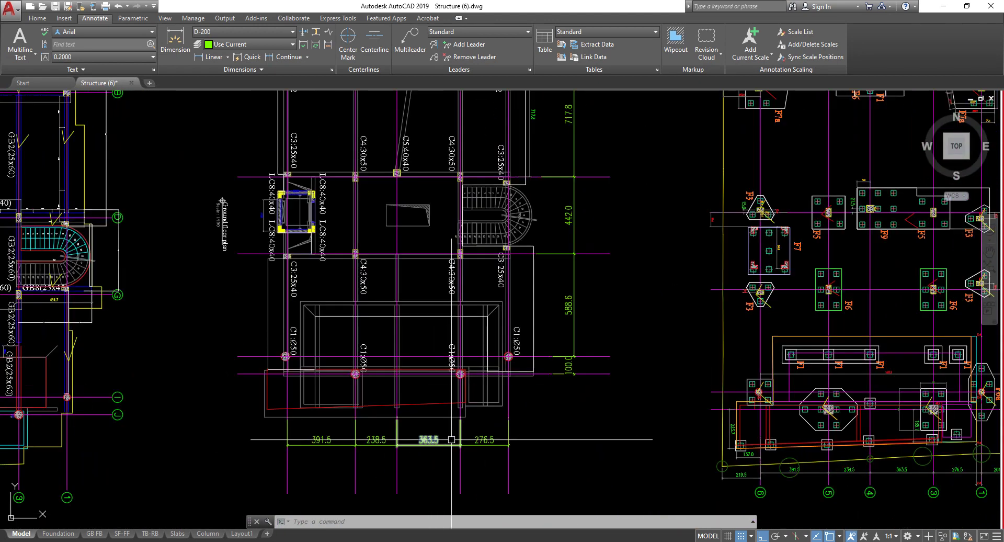
Examine how the elevator core and the C3:25x40 columns beside the curved staircase sit relative to the grid axes
{"action": "scroll", "coordinate": [313, 302], "scroll_direction": "up", "scroll_amount": 4}
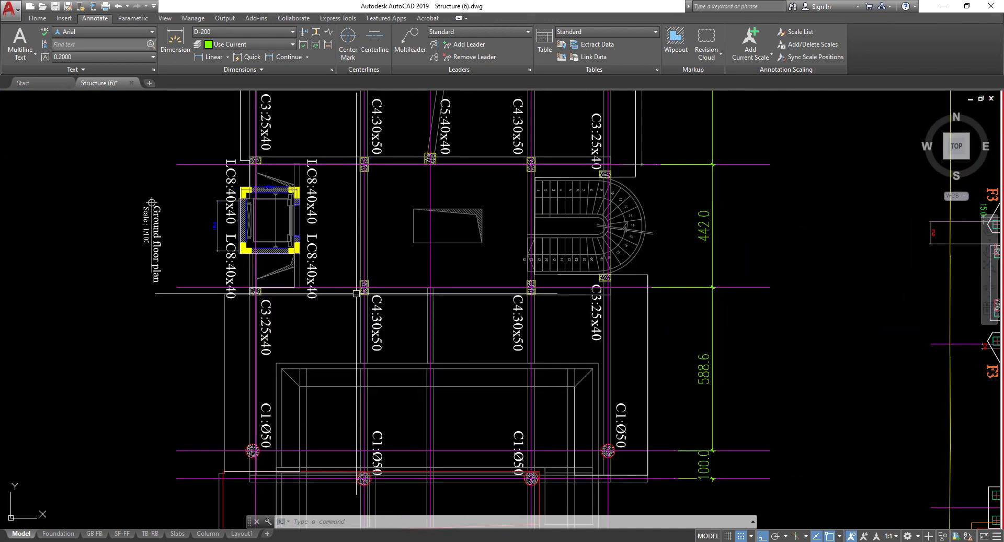
{"action": "scroll", "coordinate": [282, 358], "scroll_direction": "up", "scroll_amount": 2}
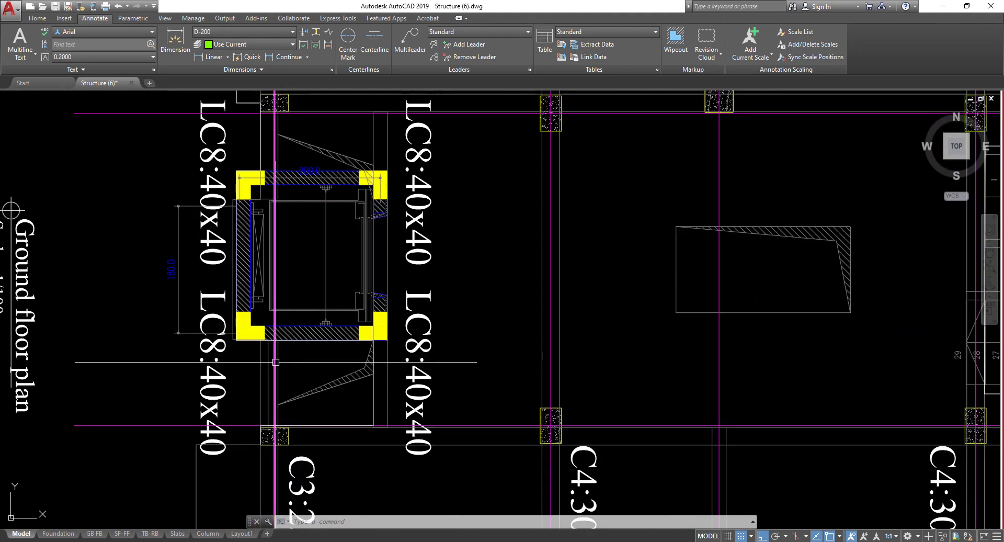
{"action": "scroll", "coordinate": [286, 345], "scroll_direction": "down", "scroll_amount": 3}
{"action": "scroll", "coordinate": [222, 313], "scroll_direction": "up", "scroll_amount": 3}
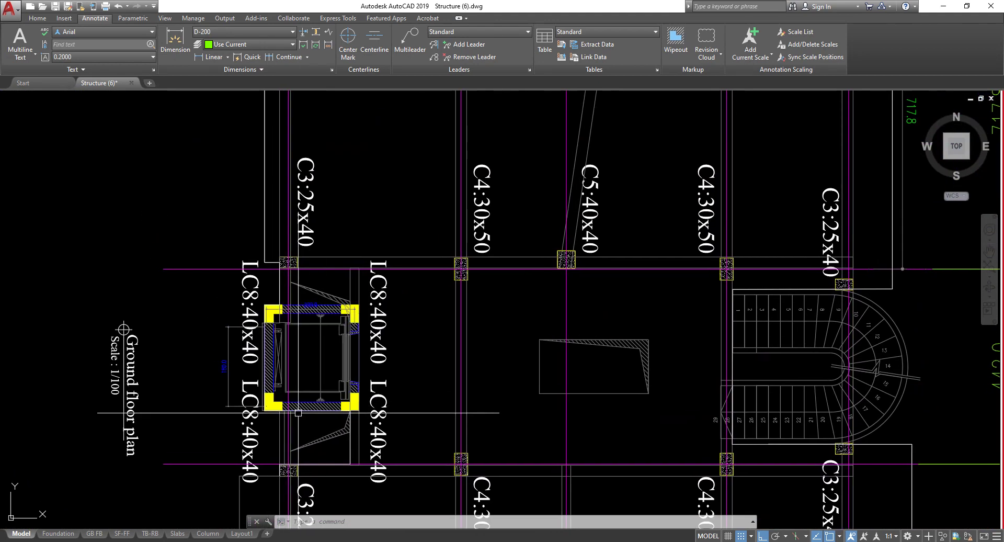
{"action": "scroll", "coordinate": [284, 353], "scroll_direction": "down", "scroll_amount": 5}
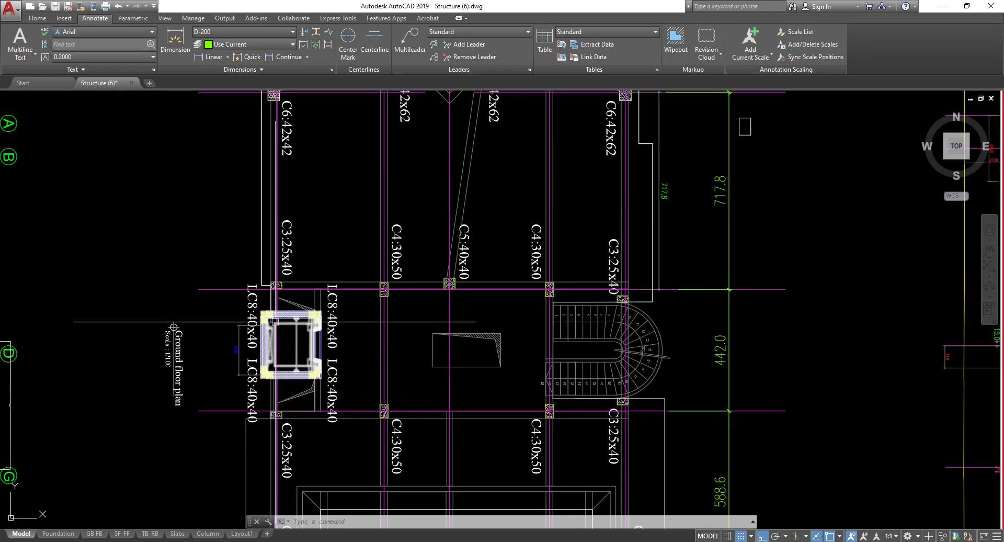
{"action": "scroll", "coordinate": [347, 362], "scroll_direction": "up", "scroll_amount": 4}
{"action": "scroll", "coordinate": [347, 362], "scroll_direction": "up", "scroll_amount": 2}
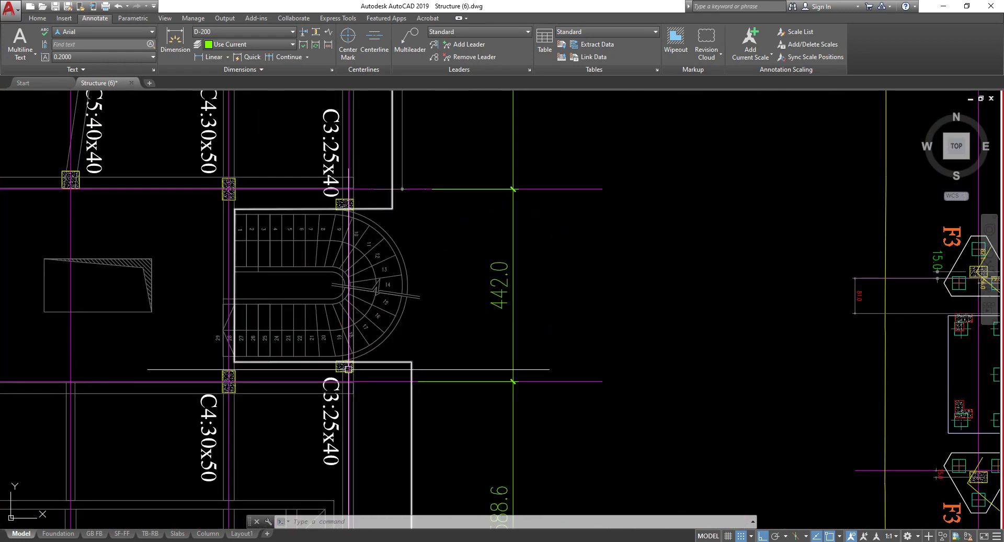
Examine the curved staircase between the C3:25x40 columns and its place within the whole ground floor plan
{"action": "middle_click_drag", "start_coordinate": [352, 328], "coordinate": [419, 341]}
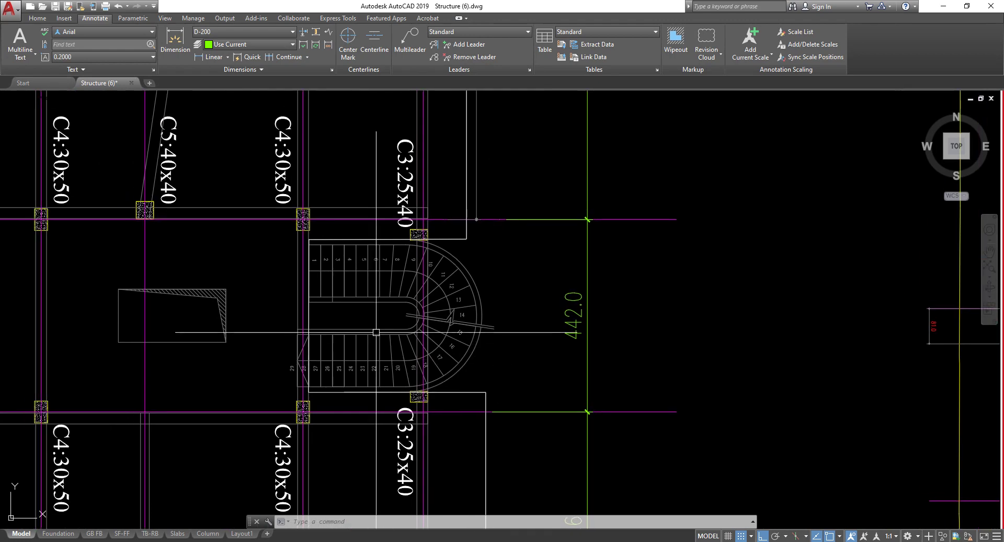
{"action": "scroll", "coordinate": [422, 388], "scroll_direction": "up", "scroll_amount": 2}
{"action": "scroll", "coordinate": [449, 398], "scroll_direction": "down", "scroll_amount": 2}
{"action": "scroll", "coordinate": [478, 405], "scroll_direction": "up", "scroll_amount": 2}
{"action": "scroll", "coordinate": [313, 317], "scroll_direction": "down", "scroll_amount": 2}
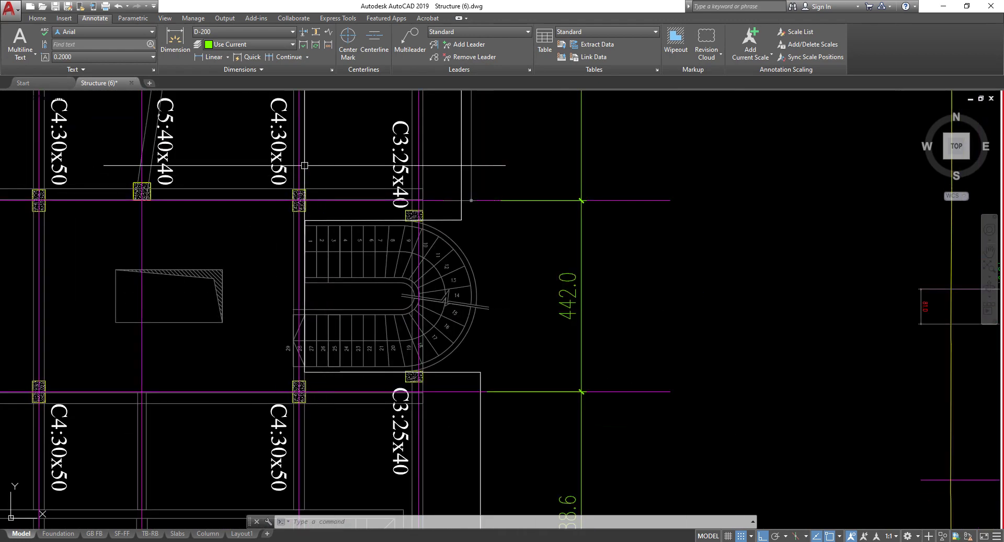
{"action": "scroll", "coordinate": [453, 343], "scroll_direction": "down", "scroll_amount": 6}
{"action": "scroll", "coordinate": [363, 288], "scroll_direction": "up", "scroll_amount": 3}
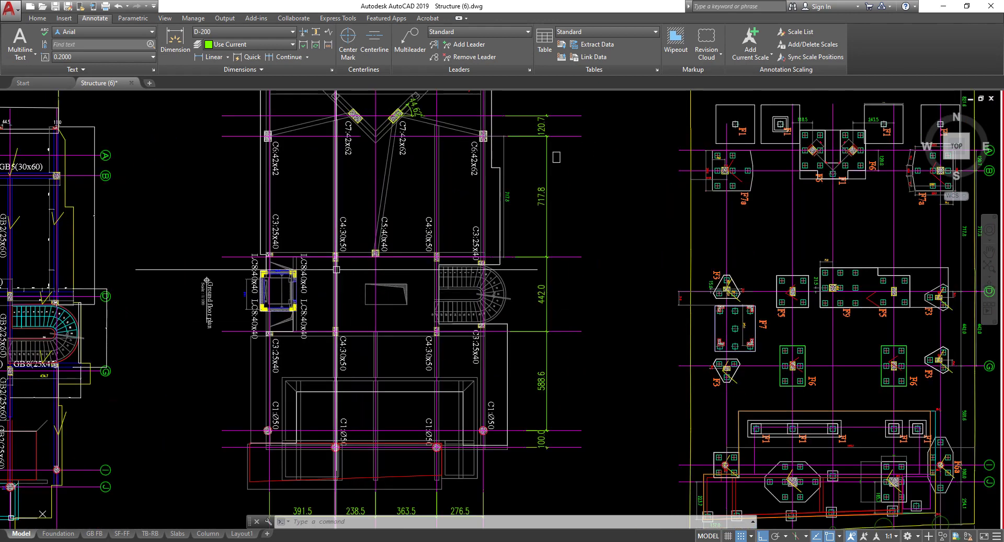
{"action": "scroll", "coordinate": [366, 299], "scroll_direction": "down", "scroll_amount": 2}
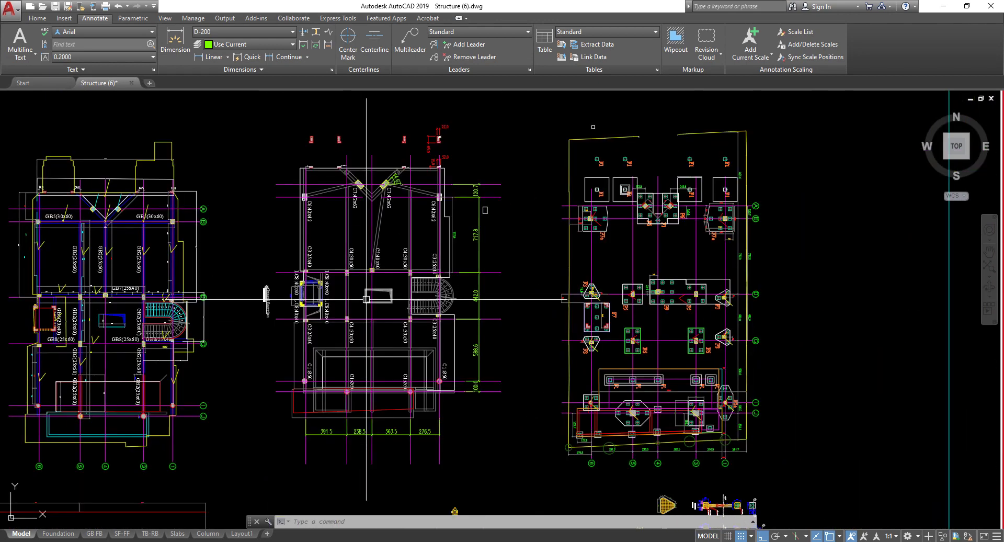
{"action": "scroll", "coordinate": [366, 219], "scroll_direction": "down", "scroll_amount": 2}
{"action": "scroll", "coordinate": [387, 207], "scroll_direction": "up", "scroll_amount": 4}
{"action": "scroll", "coordinate": [391, 203], "scroll_direction": "down", "scroll_amount": 3}
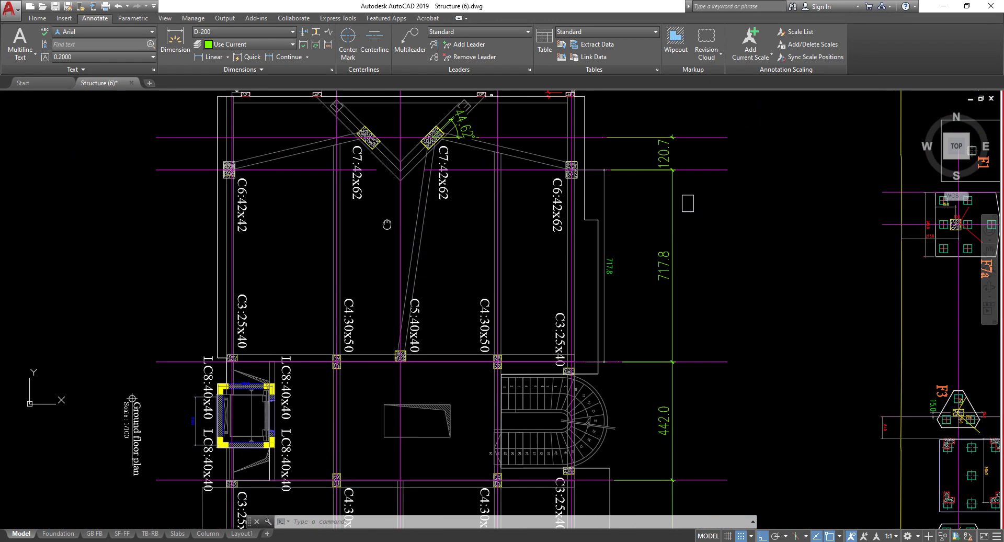
Examine the elevator core's LC8:40x40 corner columns and the neighbouring C3:25x40 and C4:30x50 columns
{"action": "scroll", "coordinate": [377, 356], "scroll_direction": "up", "scroll_amount": 3}
{"action": "scroll", "coordinate": [356, 334], "scroll_direction": "up", "scroll_amount": 2}
{"action": "scroll", "coordinate": [334, 314], "scroll_direction": "down", "scroll_amount": 2}
{"action": "scroll", "coordinate": [296, 272], "scroll_direction": "up", "scroll_amount": 3}
{"action": "scroll", "coordinate": [293, 262], "scroll_direction": "up", "scroll_amount": 3}
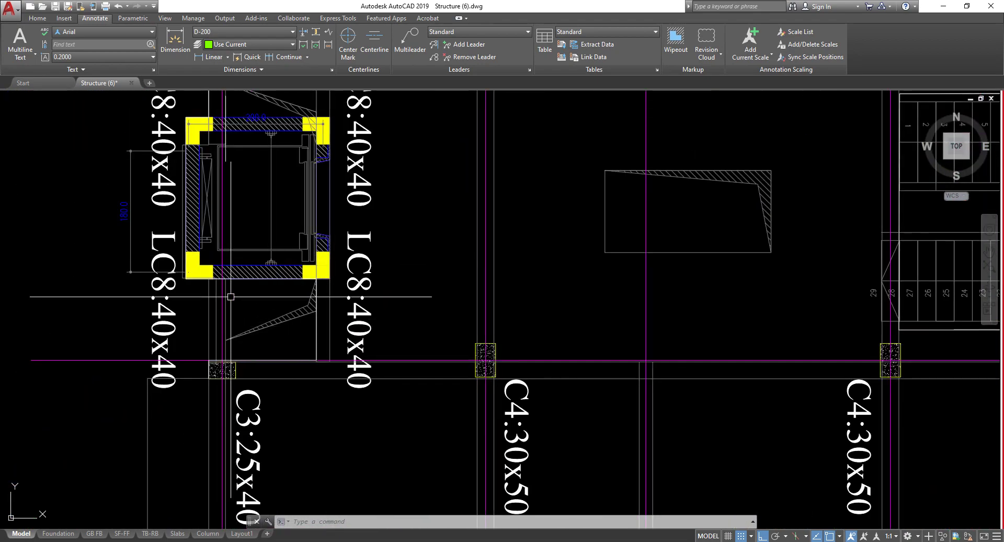
Examine the C1:Ø50 round columns and axis spacings in the lower part of the ground floor plan
{"action": "scroll", "coordinate": [293, 261], "scroll_direction": "down", "scroll_amount": 3}
{"action": "middle_click_drag", "start_coordinate": [307, 374], "coordinate": [302, 311]}
{"action": "scroll", "coordinate": [335, 335], "scroll_direction": "down", "scroll_amount": 3}
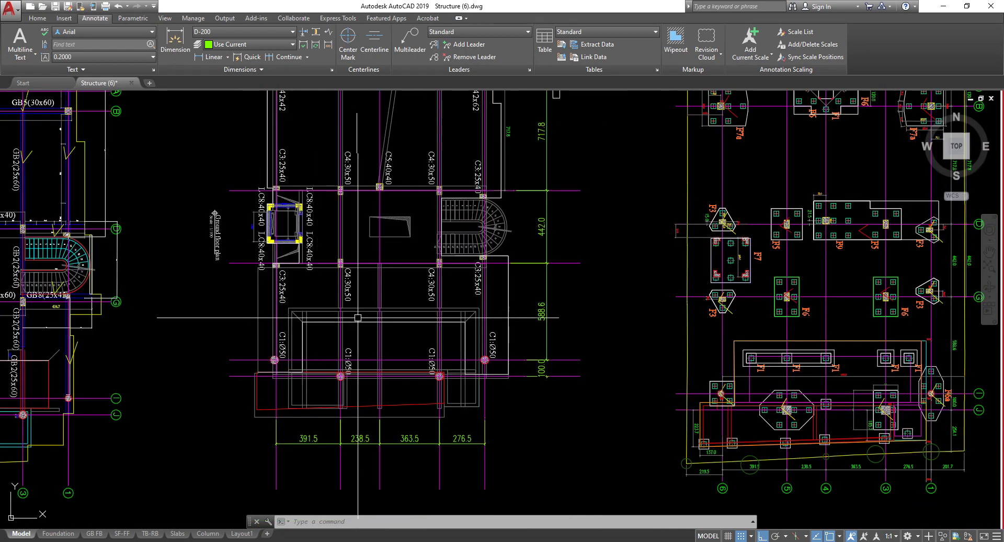
{"action": "scroll", "coordinate": [349, 345], "scroll_direction": "up", "scroll_amount": 3}
{"action": "scroll", "coordinate": [350, 345], "scroll_direction": "down", "scroll_amount": 2}
{"action": "scroll", "coordinate": [349, 345], "scroll_direction": "up", "scroll_amount": 2}
{"action": "scroll", "coordinate": [366, 353], "scroll_direction": "down", "scroll_amount": 4}
{"action": "scroll", "coordinate": [446, 298], "scroll_direction": "up", "scroll_amount": 2}
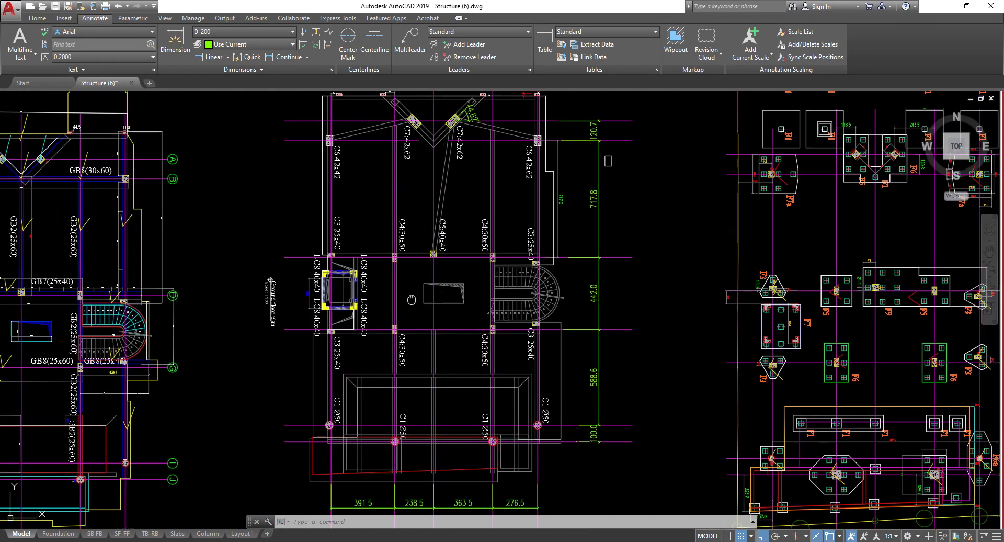
Examine the V-shaped beams and the C6 and C7:42x62 columns in the upper part of the ground floor plan
{"action": "middle_click_drag", "start_coordinate": [414, 297], "coordinate": [379, 361]}
{"action": "scroll", "coordinate": [404, 236], "scroll_direction": "up", "scroll_amount": 2}
{"action": "scroll", "coordinate": [404, 234], "scroll_direction": "down", "scroll_amount": 2}
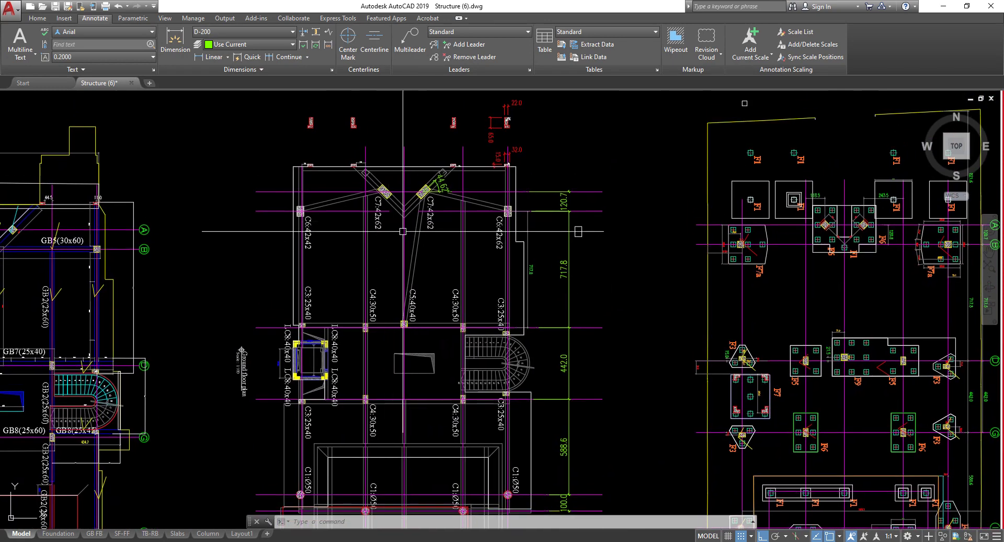
{"action": "scroll", "coordinate": [417, 208], "scroll_direction": "up", "scroll_amount": 4}
{"action": "scroll", "coordinate": [416, 205], "scroll_direction": "down", "scroll_amount": 2}
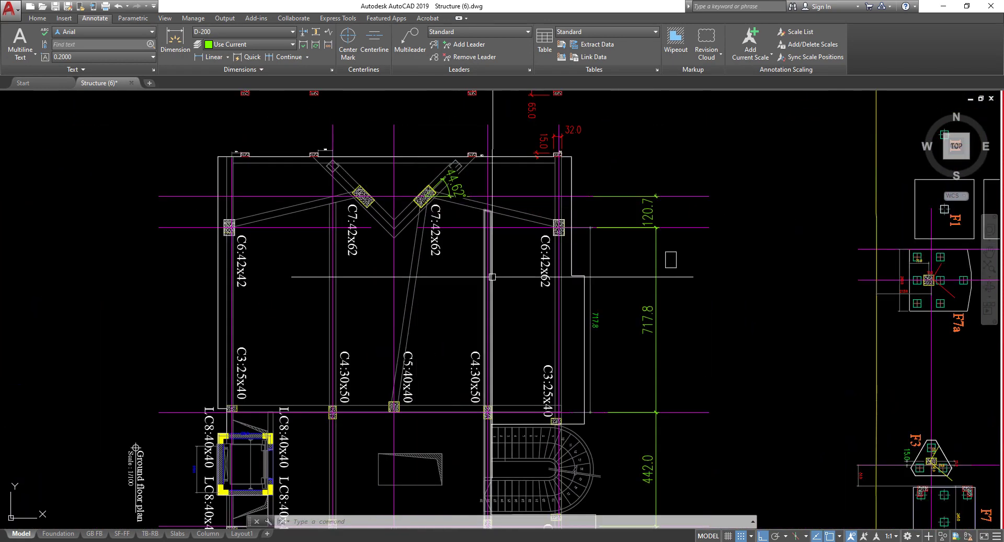
{"action": "middle_click_drag", "start_coordinate": [456, 290], "coordinate": [438, 302]}
{"action": "scroll", "coordinate": [395, 212], "scroll_direction": "up", "scroll_amount": 6}
{"action": "scroll", "coordinate": [424, 254], "scroll_direction": "down", "scroll_amount": 6}
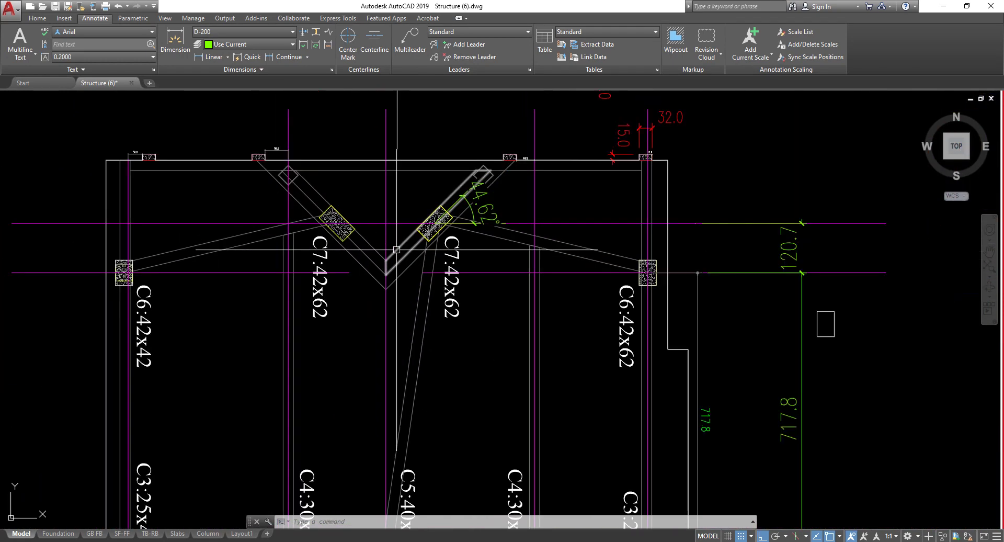
{"action": "middle_click_drag", "start_coordinate": [423, 254], "coordinate": [419, 312]}
{"action": "scroll", "coordinate": [388, 277], "scroll_direction": "up", "scroll_amount": 6}
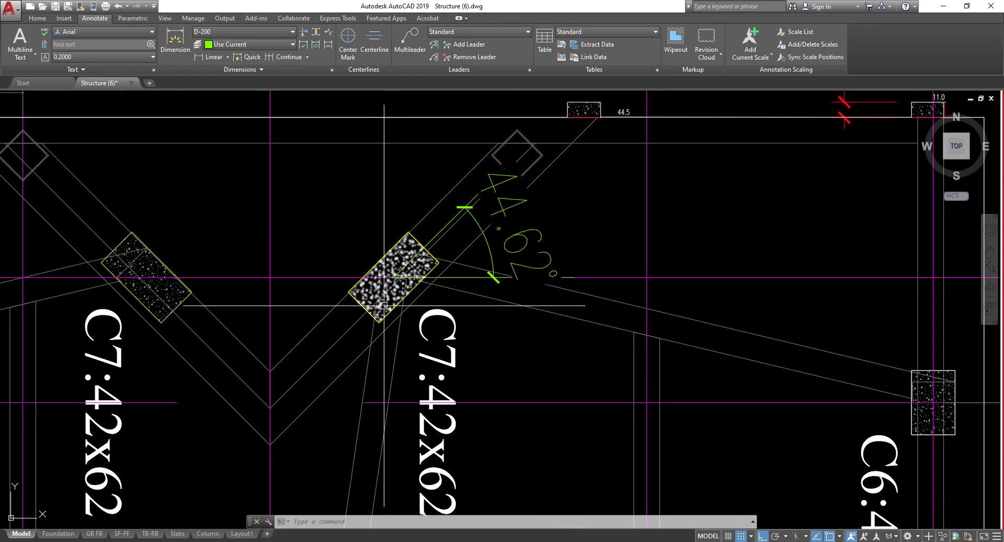
Inspect the outline of the rotated C7:42x62 column beside the angle dimension, leaving it deselected
{"action": "scroll", "coordinate": [387, 306], "scroll_direction": "up", "scroll_amount": 5}
{"action": "scroll", "coordinate": [377, 324], "scroll_direction": "down", "scroll_amount": 5}
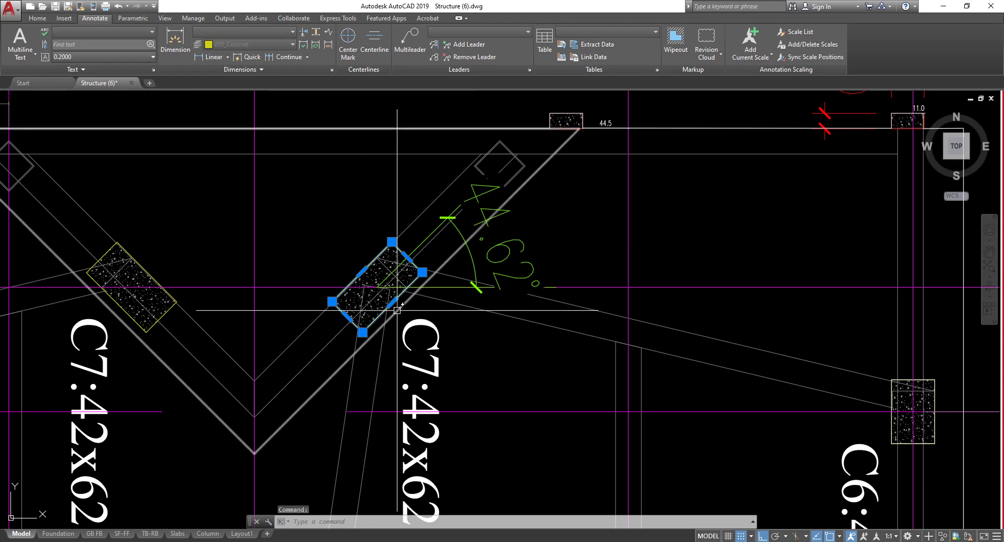
{"action": "middle_click_drag", "start_coordinate": [397, 310], "coordinate": [426, 276]}
{"action": "key", "text": "Escape"}
{"action": "scroll", "coordinate": [424, 269], "scroll_direction": "up", "scroll_amount": 2}
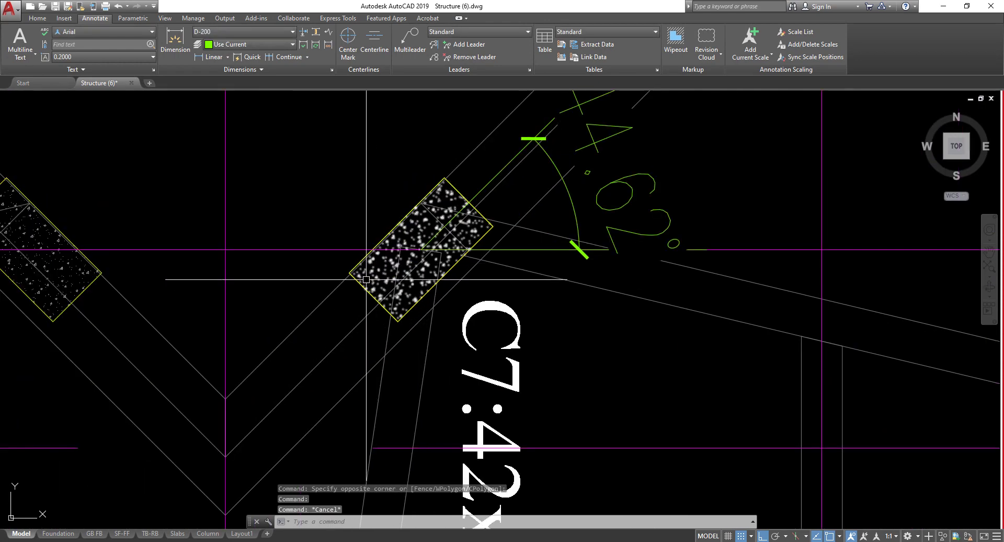
{"action": "scroll", "coordinate": [377, 285], "scroll_direction": "up", "scroll_amount": 5}
{"action": "scroll", "coordinate": [418, 319], "scroll_direction": "down", "scroll_amount": 2}
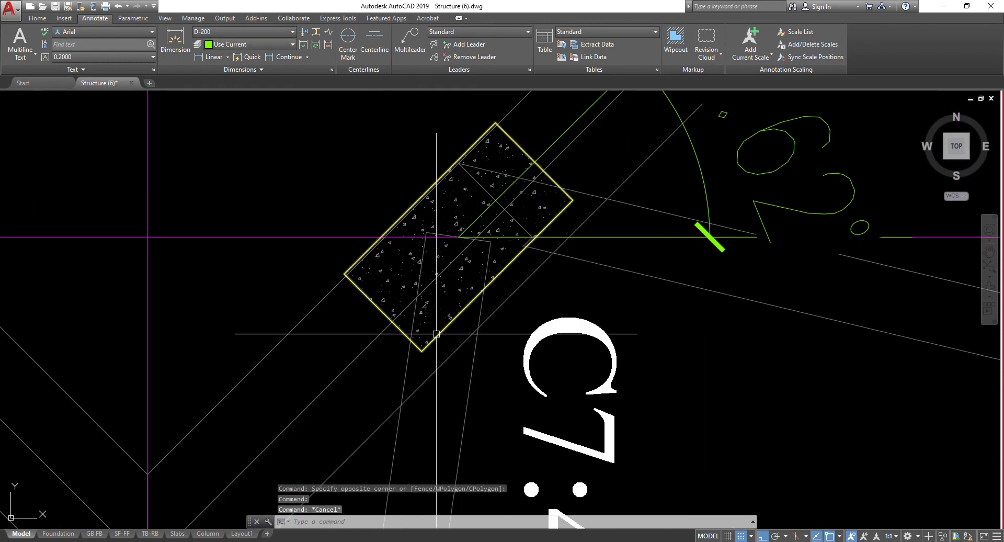
{"action": "scroll", "coordinate": [436, 334], "scroll_direction": "down", "scroll_amount": 4}
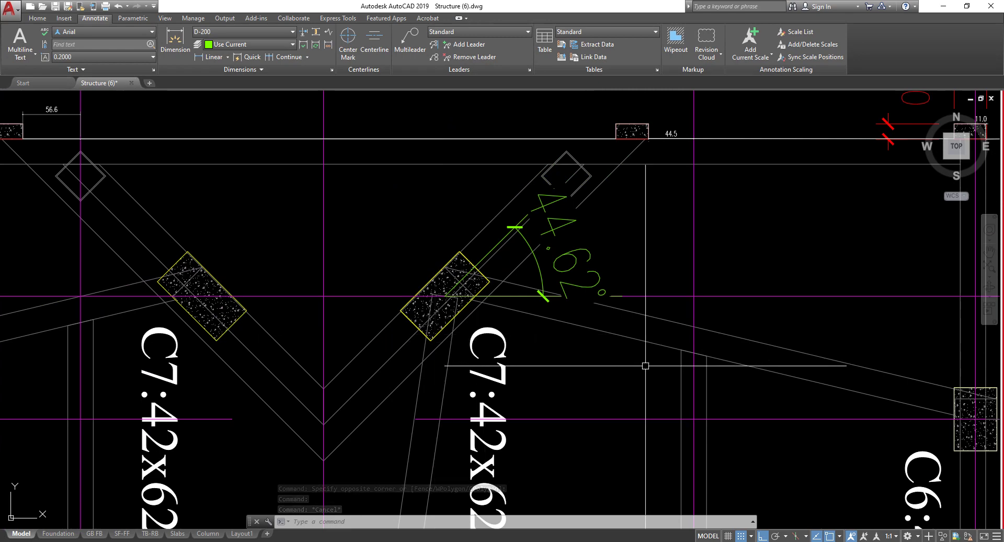
Examine the angle dimension that gives the rotation of the C7:42x62 column relative to the horizontal axis
{"action": "scroll", "coordinate": [601, 345], "scroll_direction": "down", "scroll_amount": 3}
{"action": "scroll", "coordinate": [538, 314], "scroll_direction": "up", "scroll_amount": 2}
{"action": "scroll", "coordinate": [510, 342], "scroll_direction": "down", "scroll_amount": 3}
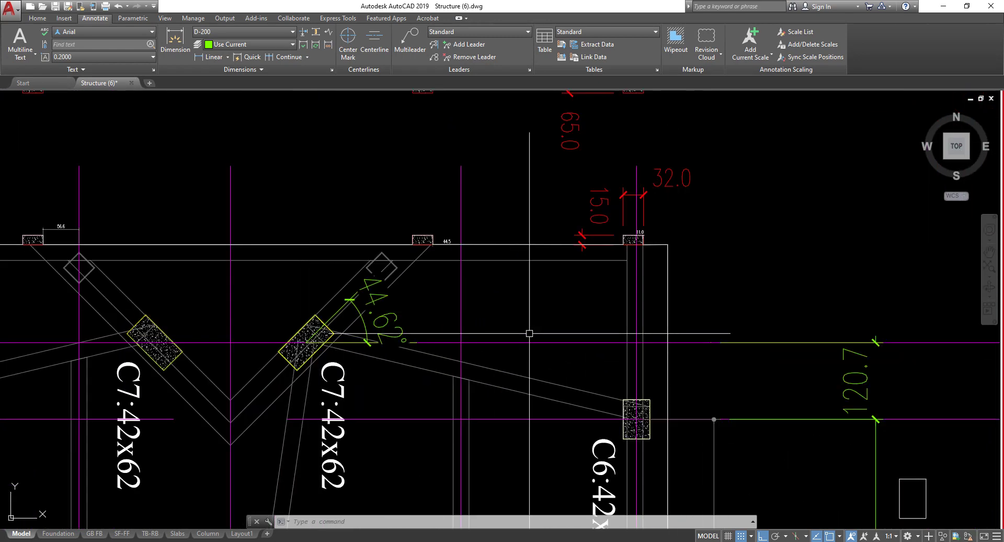
{"action": "scroll", "coordinate": [471, 230], "scroll_direction": "up", "scroll_amount": 5}
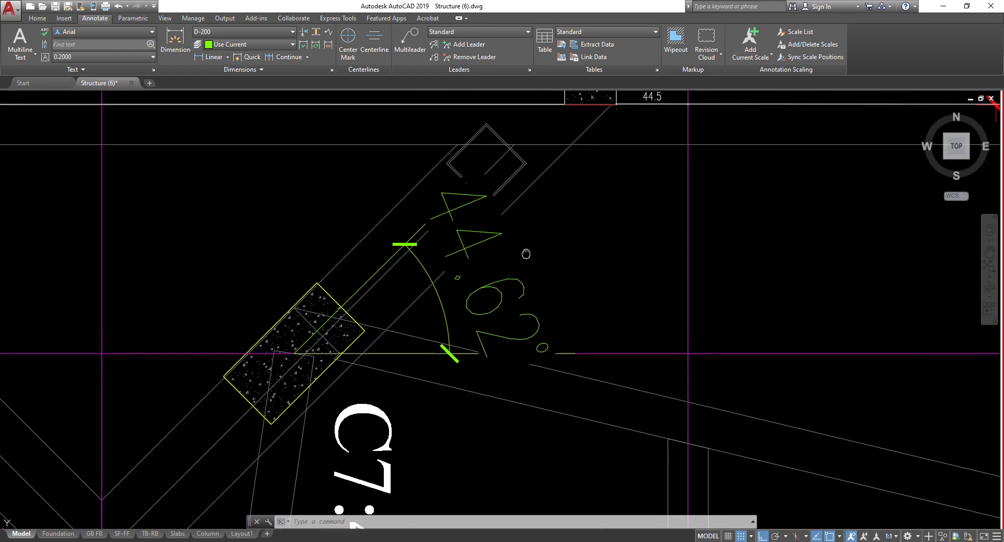
{"action": "scroll", "coordinate": [482, 337], "scroll_direction": "down", "scroll_amount": 2}
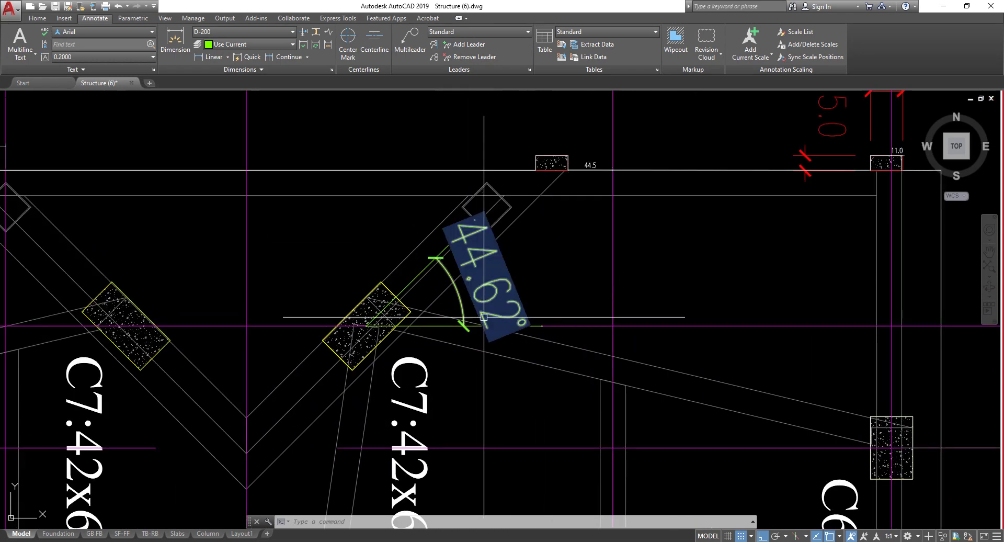
{"action": "scroll", "coordinate": [483, 317], "scroll_direction": "down", "scroll_amount": 2}
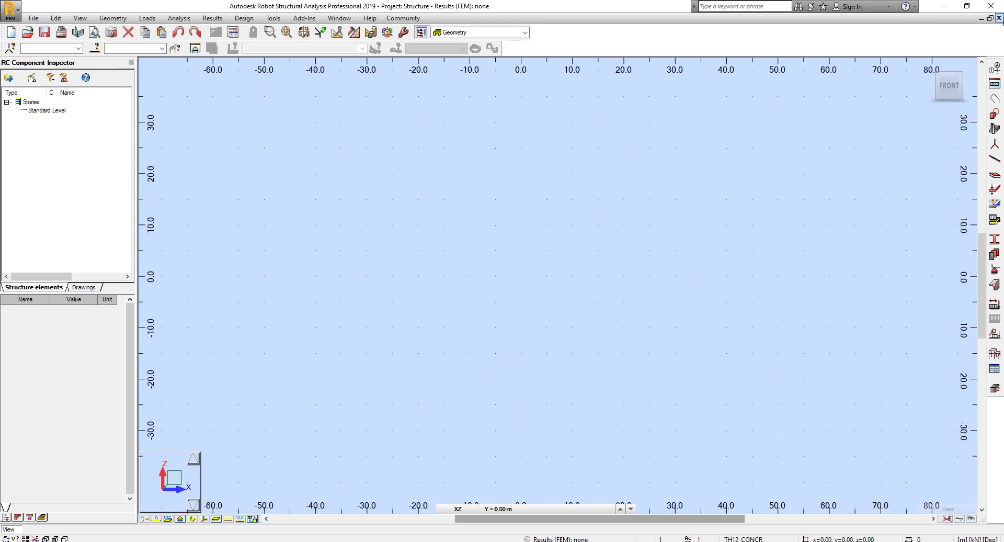
Switch to Robot Structural Analysis, start a new section definition and set its section type to RC column
{"action": "left_click", "coordinate": [997, 243]}
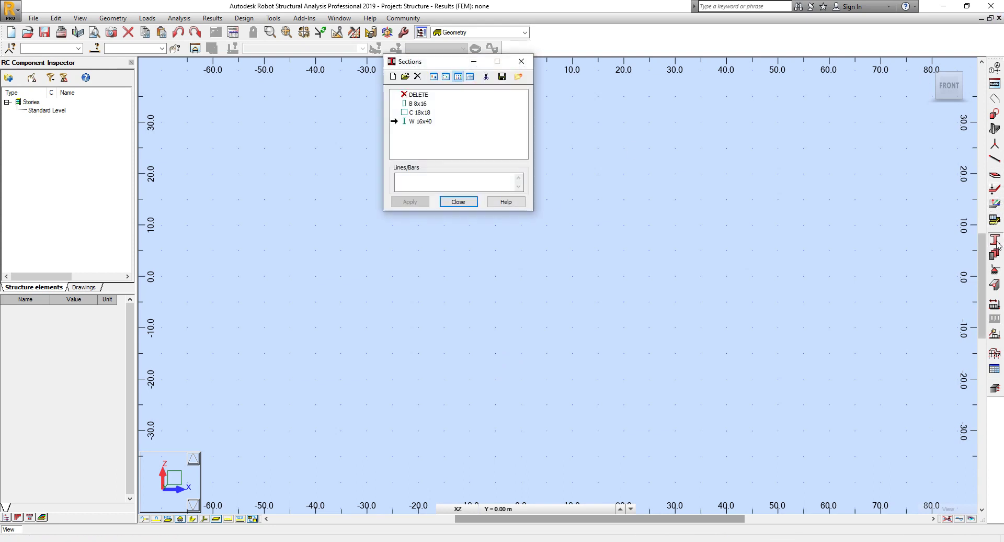
{"action": "left_click", "coordinate": [392, 76]}
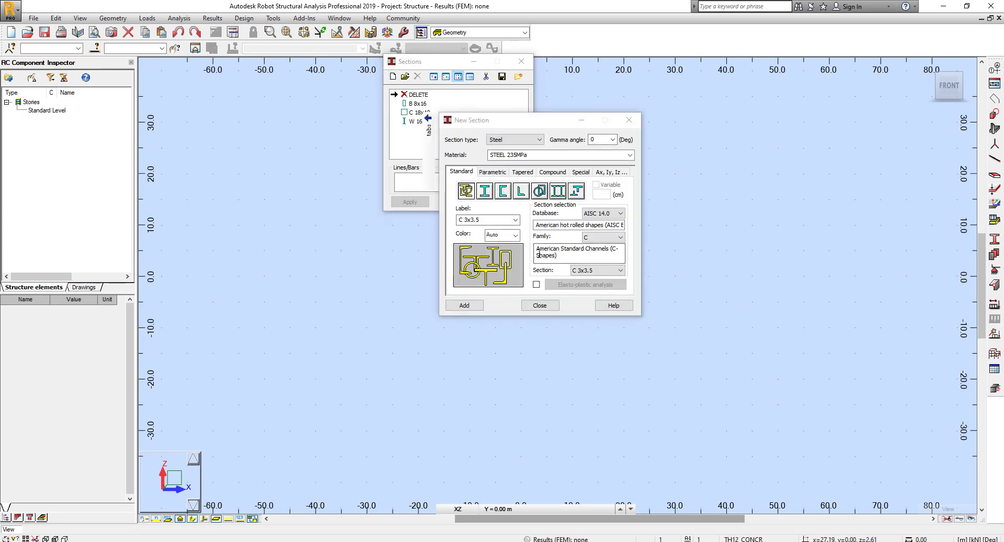
{"action": "left_click", "coordinate": [630, 155]}
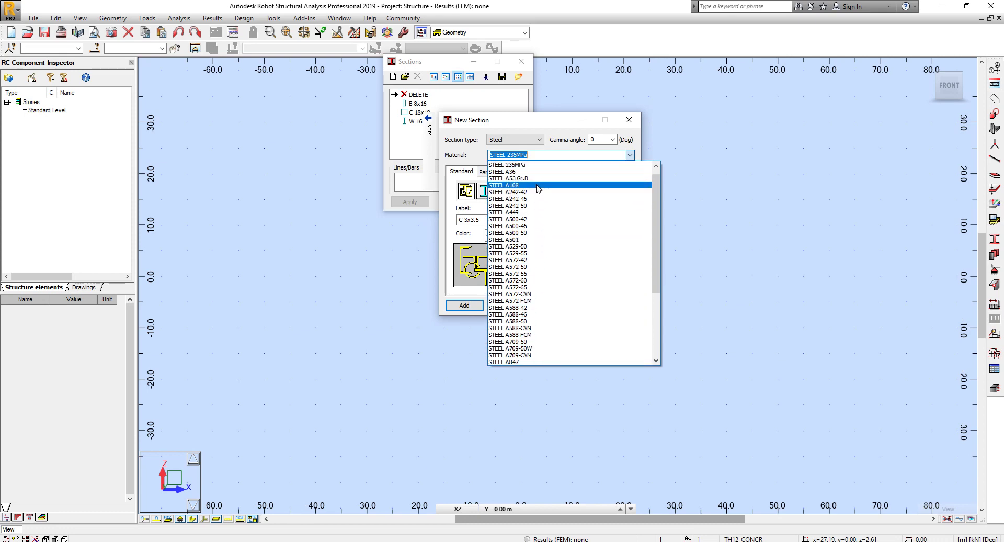
{"action": "key", "text": "Escape"}
{"action": "left_click", "coordinate": [525, 143]}
{"action": "left_click", "coordinate": [504, 163]}
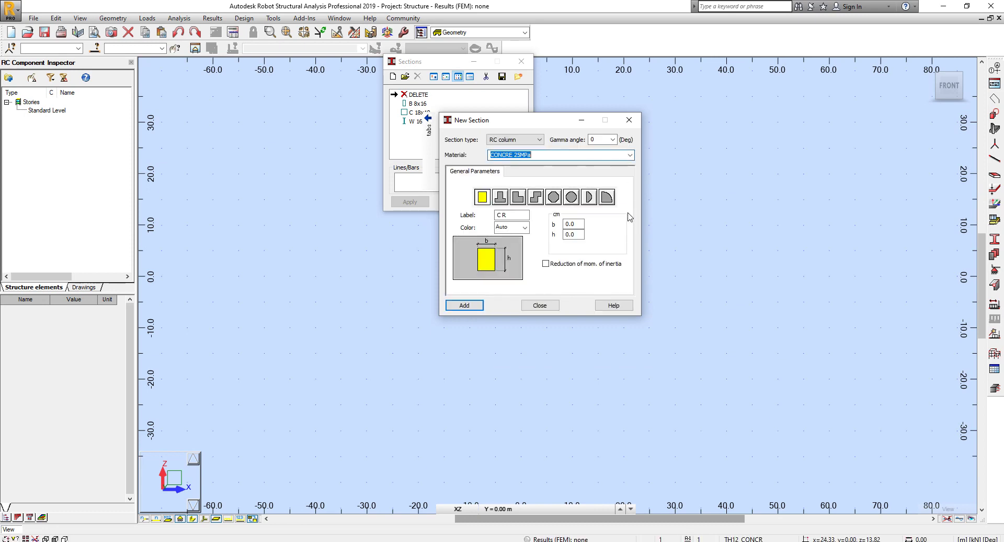
Review the L-shaped and rectangular RC column profiles and the gamma angle setting, leaving the section definition without adding anything
{"action": "left_click", "coordinate": [517, 197]}
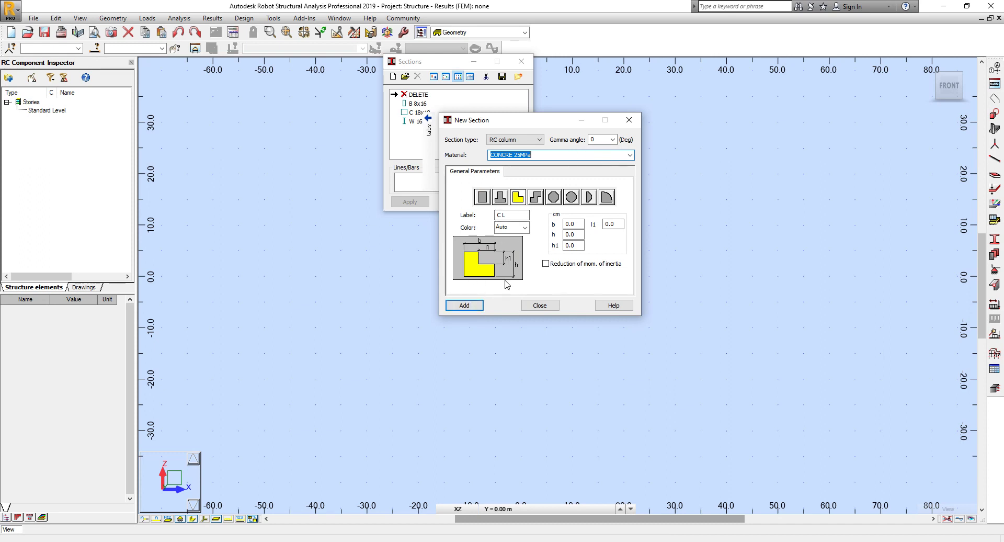
{"action": "left_click", "coordinate": [481, 200]}
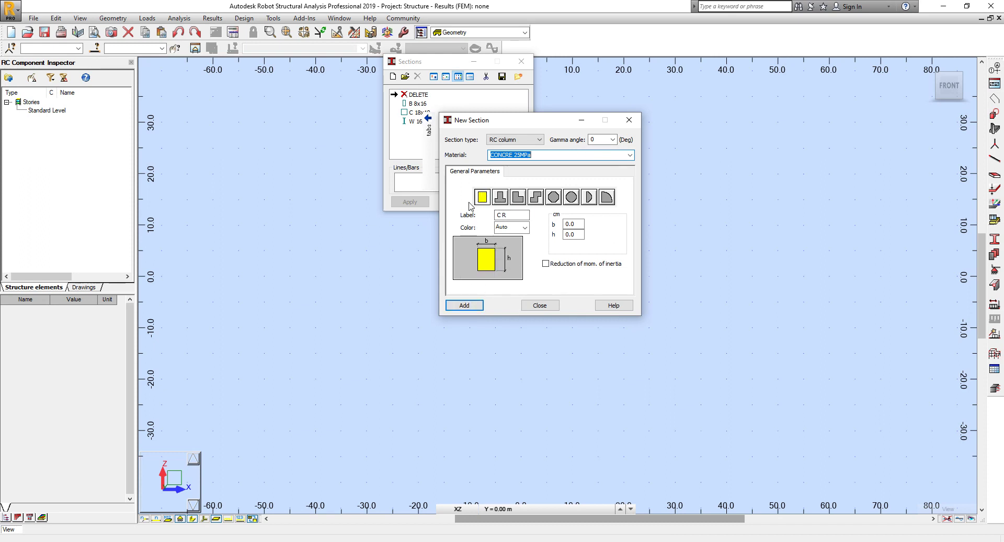
{"action": "left_click", "coordinate": [612, 140]}
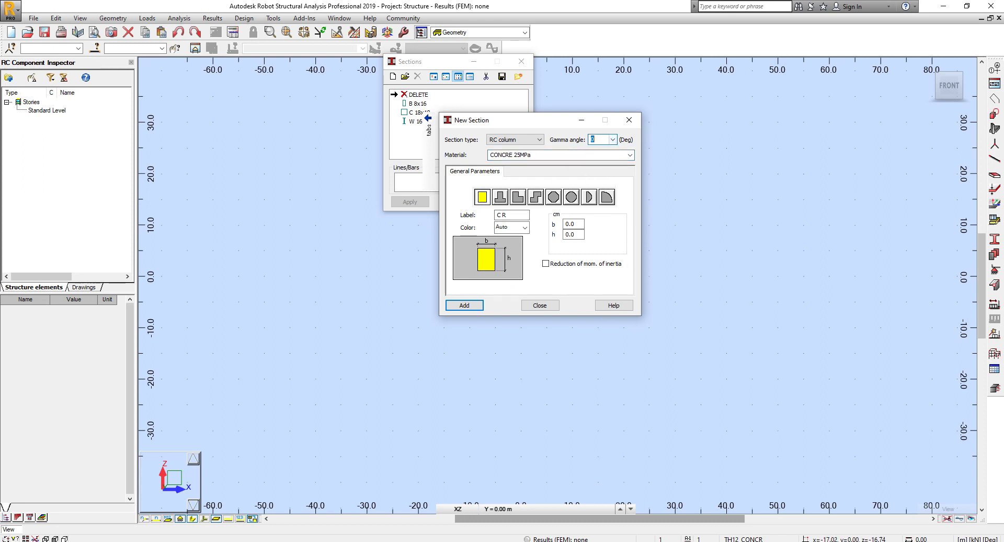
{"action": "left_click", "coordinate": [629, 123]}
{"action": "left_click", "coordinate": [521, 62]}
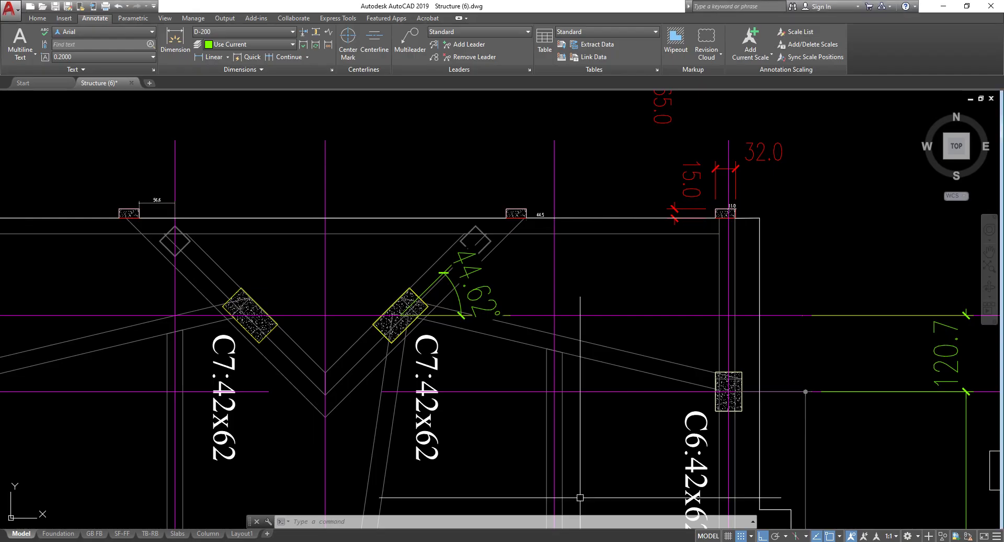
Switch back to AutoCAD and review the angled C7:42x62 columns and the central bay of the ground floor plan
{"action": "scroll", "coordinate": [424, 256], "scroll_direction": "down", "scroll_amount": 3}
{"action": "scroll", "coordinate": [424, 255], "scroll_direction": "up", "scroll_amount": 5}
{"action": "scroll", "coordinate": [424, 256], "scroll_direction": "up", "scroll_amount": 4}
{"action": "scroll", "coordinate": [445, 314], "scroll_direction": "down", "scroll_amount": 2}
{"action": "scroll", "coordinate": [462, 325], "scroll_direction": "down", "scroll_amount": 5}
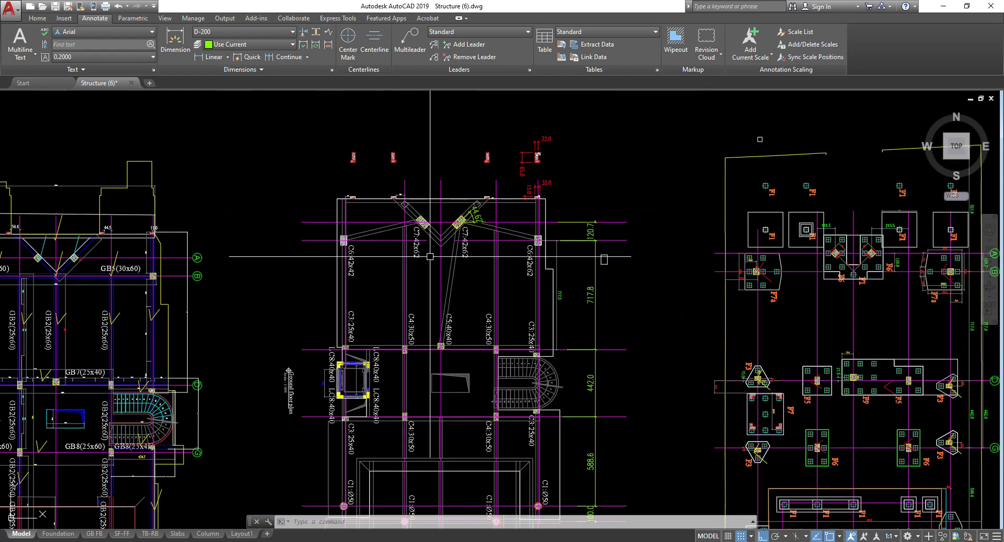
{"action": "scroll", "coordinate": [463, 303], "scroll_direction": "up", "scroll_amount": 5}
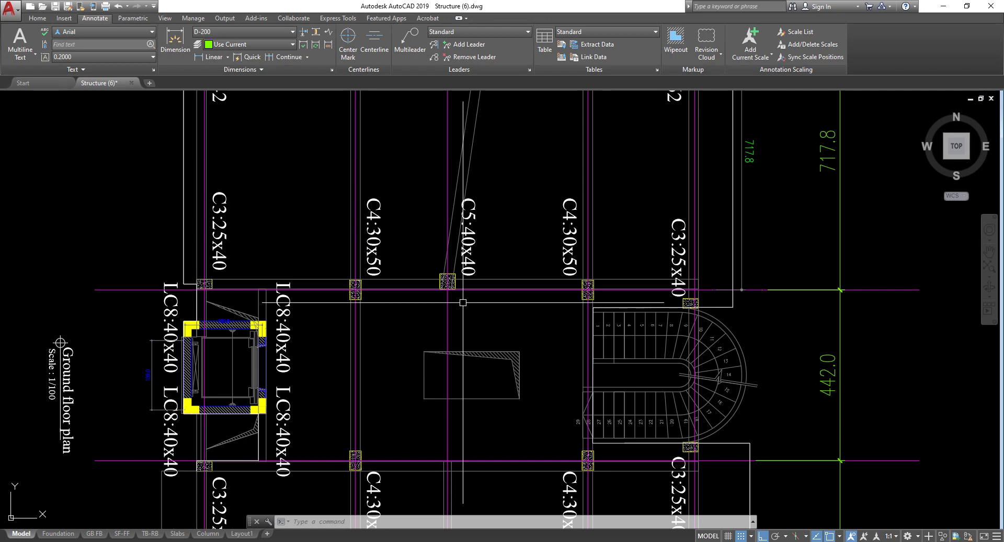
{"action": "scroll", "coordinate": [463, 302], "scroll_direction": "down", "scroll_amount": 5}
{"action": "scroll", "coordinate": [373, 324], "scroll_direction": "up", "scroll_amount": 4}
{"action": "scroll", "coordinate": [374, 325], "scroll_direction": "down", "scroll_amount": 6}
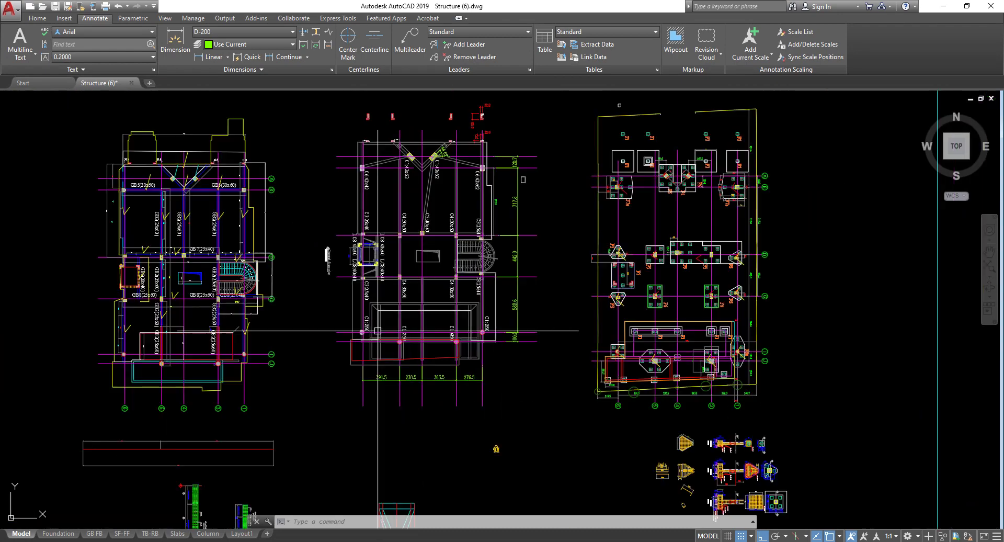
Examine the first floor structural plan and the furnished architectural plan beside the ground beam plan
{"action": "scroll", "coordinate": [408, 361], "scroll_direction": "up", "scroll_amount": 2}
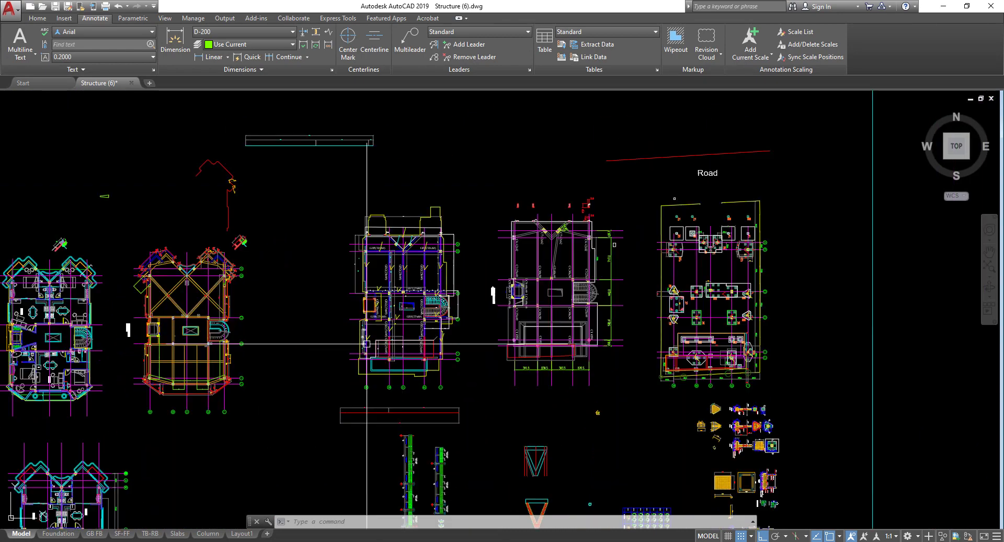
{"action": "scroll", "coordinate": [365, 354], "scroll_direction": "down", "scroll_amount": 2}
{"action": "scroll", "coordinate": [348, 348], "scroll_direction": "up", "scroll_amount": 4}
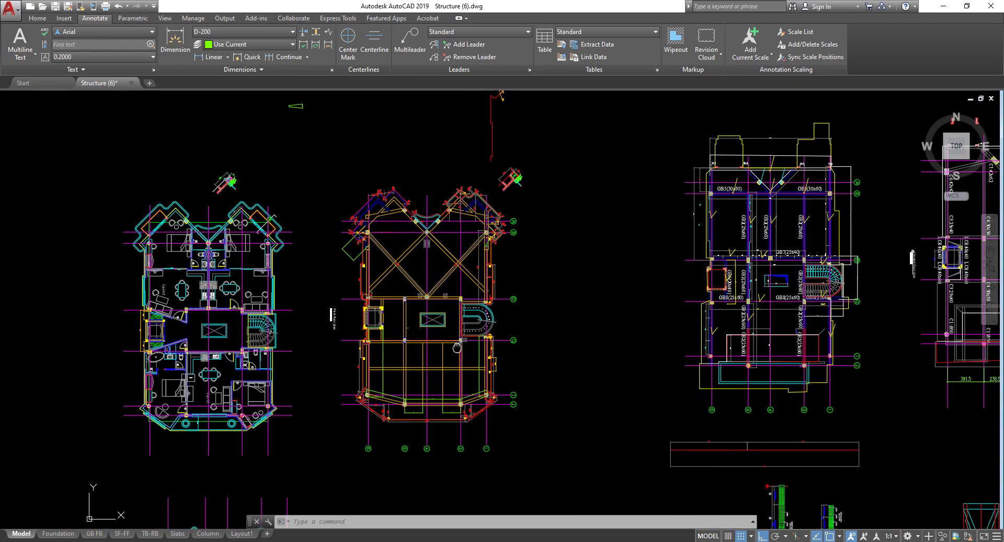
{"action": "scroll", "coordinate": [342, 329], "scroll_direction": "down", "scroll_amount": 5}
{"action": "scroll", "coordinate": [280, 362], "scroll_direction": "up", "scroll_amount": 6}
{"action": "scroll", "coordinate": [414, 291], "scroll_direction": "down", "scroll_amount": 4}
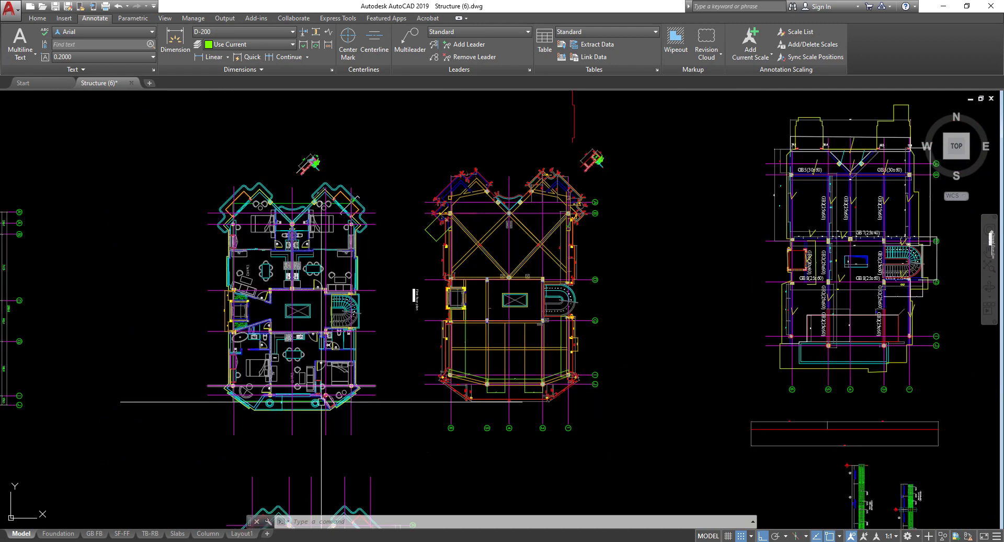
{"action": "scroll", "coordinate": [414, 464], "scroll_direction": "up", "scroll_amount": 4}
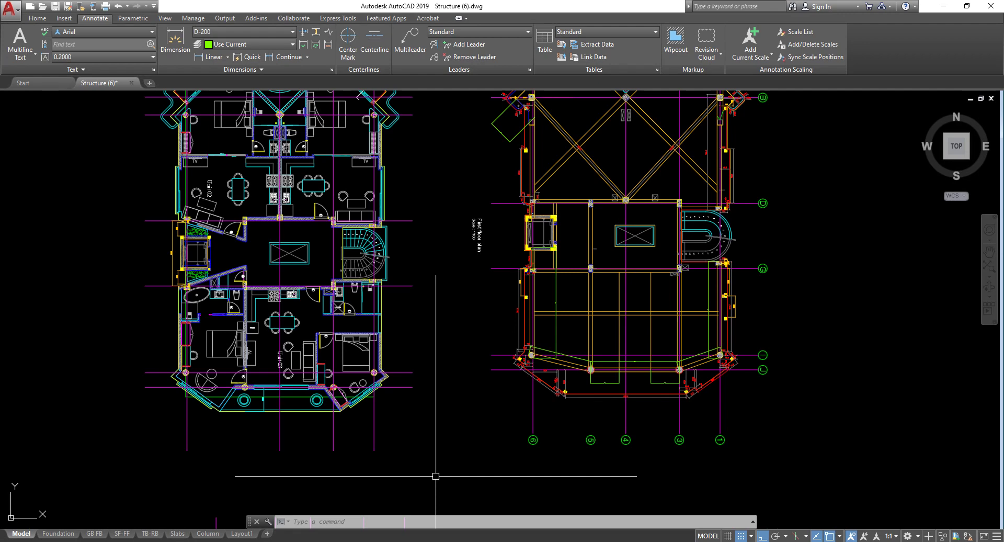
Compare the first floor structural plan with the furnished architectural plan and the neighbouring floor plans across the drawing sheet
{"action": "scroll", "coordinate": [435, 473], "scroll_direction": "down", "scroll_amount": 3}
{"action": "scroll", "coordinate": [446, 442], "scroll_direction": "up", "scroll_amount": 5}
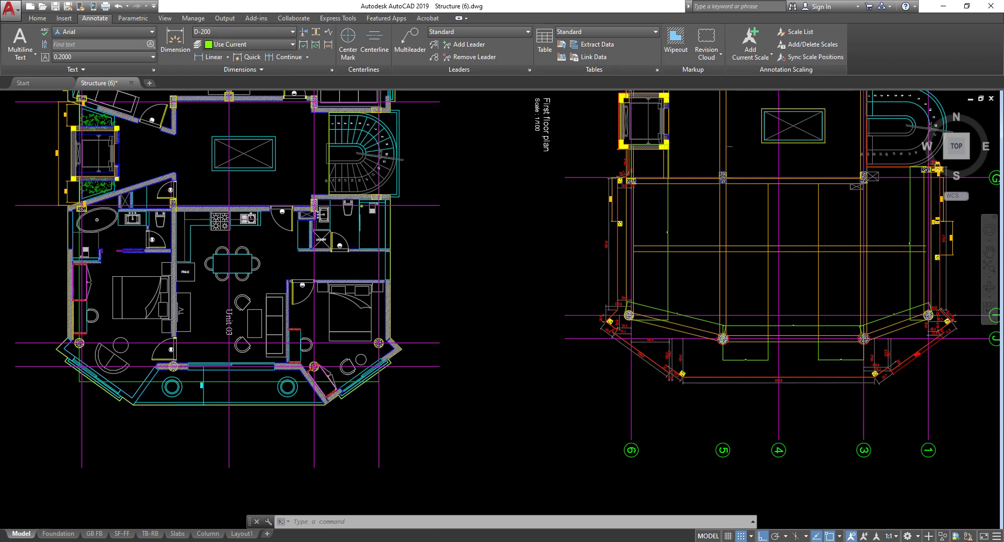
{"action": "scroll", "coordinate": [447, 441], "scroll_direction": "down", "scroll_amount": 3}
{"action": "scroll", "coordinate": [448, 333], "scroll_direction": "down", "scroll_amount": 3}
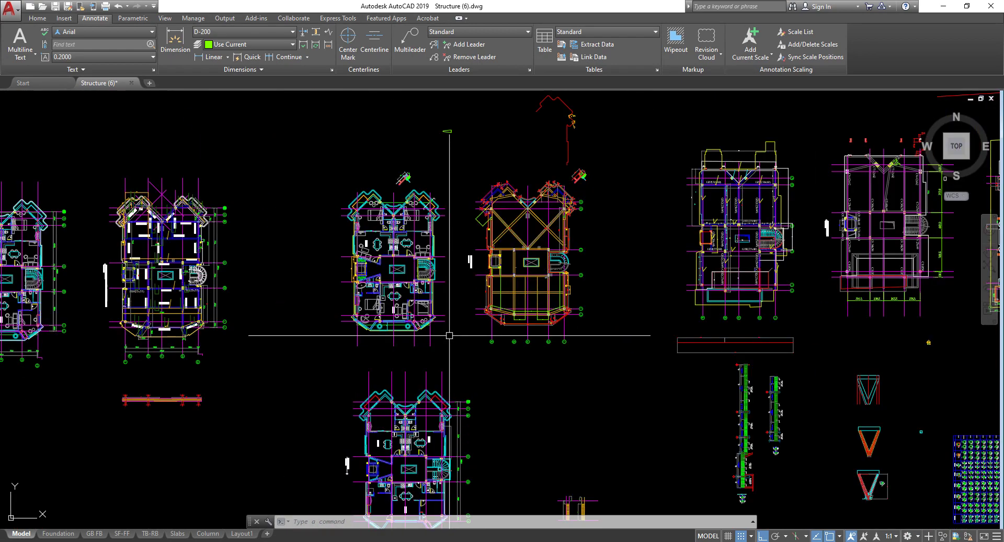
{"action": "scroll", "coordinate": [450, 350], "scroll_direction": "up", "scroll_amount": 4}
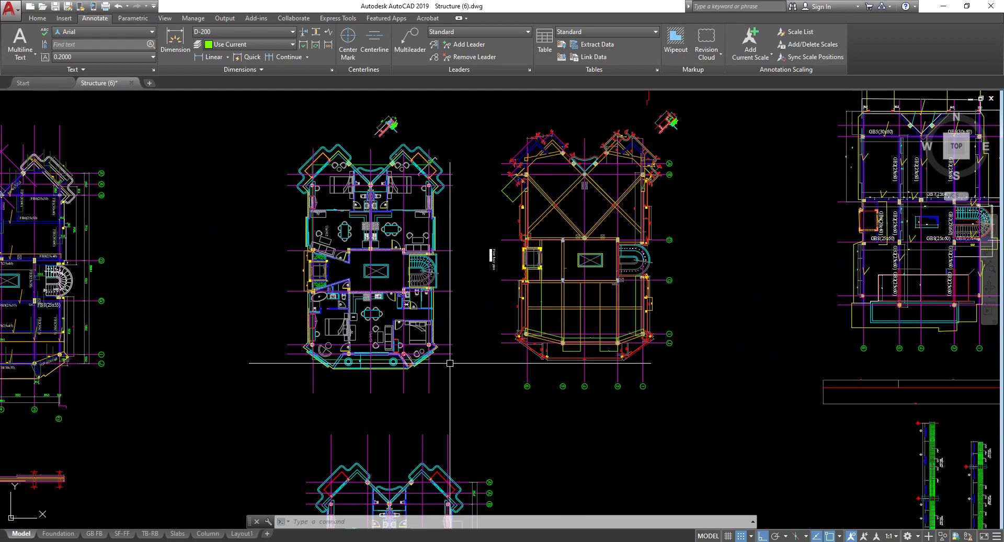
{"action": "scroll", "coordinate": [450, 363], "scroll_direction": "down", "scroll_amount": 4}
{"action": "scroll", "coordinate": [334, 348], "scroll_direction": "up", "scroll_amount": 6}
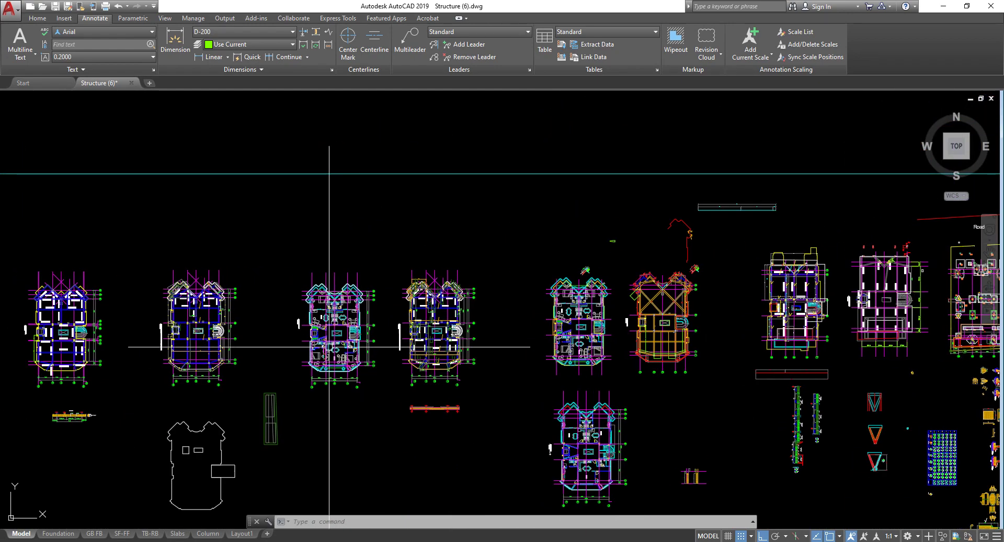
{"action": "scroll", "coordinate": [330, 347], "scroll_direction": "down", "scroll_amount": 4}
{"action": "scroll", "coordinate": [478, 347], "scroll_direction": "up", "scroll_amount": 4}
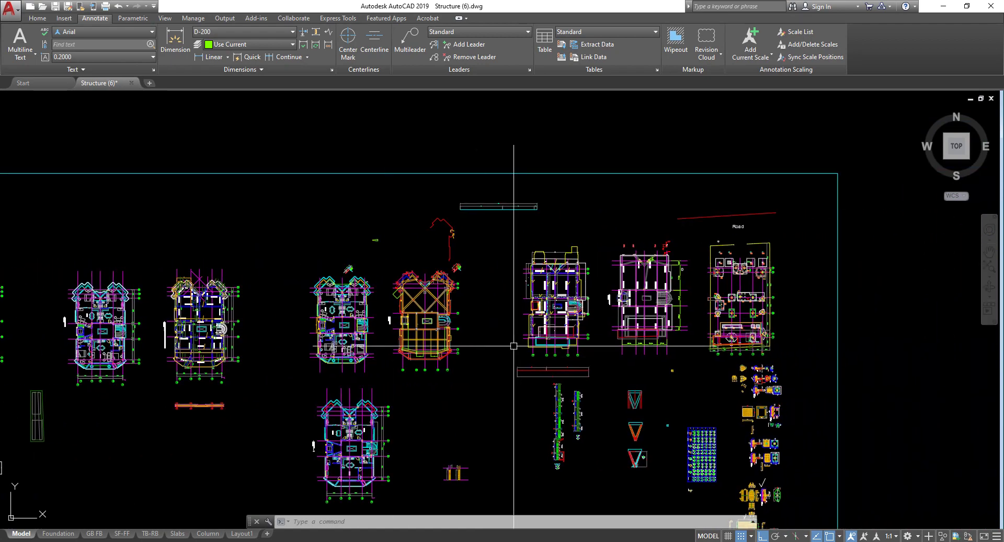
{"action": "scroll", "coordinate": [518, 337], "scroll_direction": "down", "scroll_amount": 2}
{"action": "scroll", "coordinate": [471, 342], "scroll_direction": "up", "scroll_amount": 2}
{"action": "scroll", "coordinate": [292, 336], "scroll_direction": "up", "scroll_amount": 3}
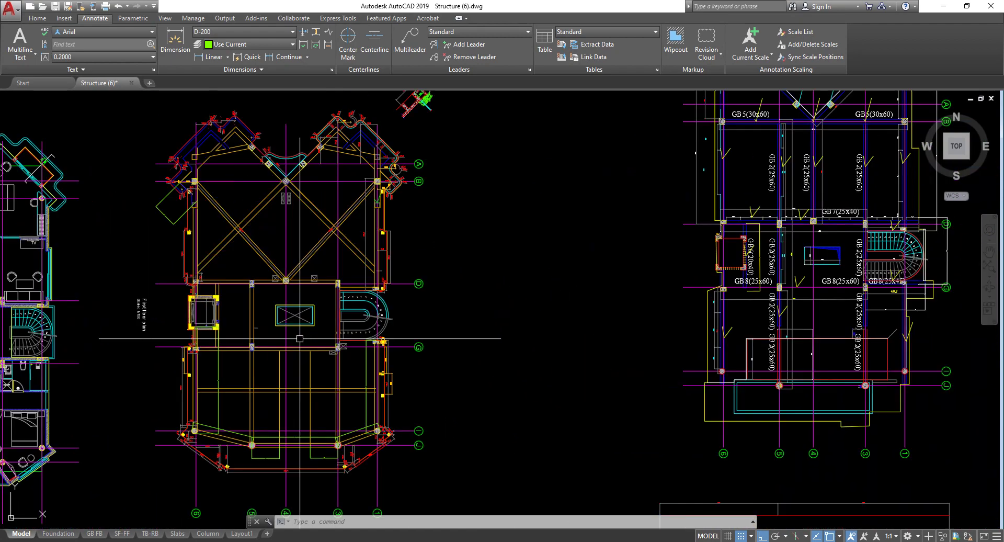
Examine the footing details, column schedule and V-shaped column drawings below the column and foundation plans
{"action": "scroll", "coordinate": [452, 310], "scroll_direction": "down", "scroll_amount": 5}
{"action": "scroll", "coordinate": [466, 410], "scroll_direction": "up", "scroll_amount": 5}
{"action": "scroll", "coordinate": [466, 410], "scroll_direction": "down", "scroll_amount": 3}
{"action": "scroll", "coordinate": [432, 403], "scroll_direction": "up", "scroll_amount": 3}
{"action": "scroll", "coordinate": [403, 399], "scroll_direction": "down", "scroll_amount": 4}
{"action": "scroll", "coordinate": [404, 399], "scroll_direction": "up", "scroll_amount": 2}
{"action": "scroll", "coordinate": [426, 443], "scroll_direction": "up", "scroll_amount": 2}
{"action": "scroll", "coordinate": [434, 418], "scroll_direction": "down", "scroll_amount": 4}
{"action": "scroll", "coordinate": [475, 336], "scroll_direction": "up", "scroll_amount": 4}
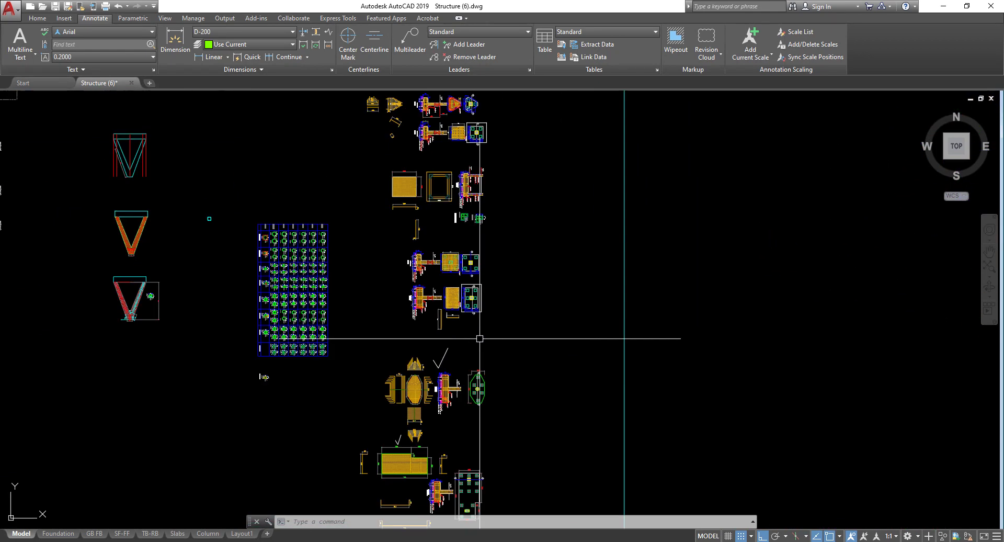
{"action": "scroll", "coordinate": [462, 334], "scroll_direction": "down", "scroll_amount": 4}
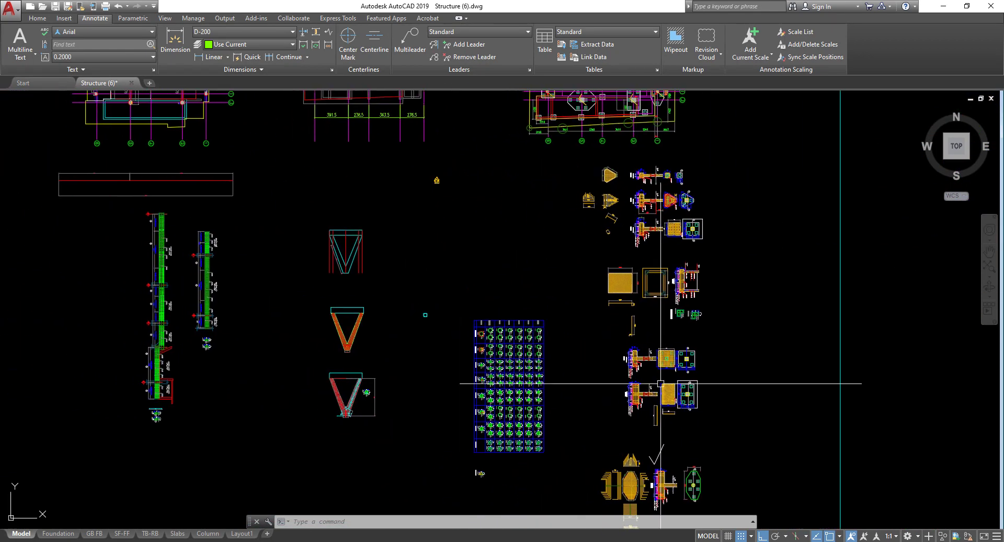
{"action": "scroll", "coordinate": [487, 236], "scroll_direction": "up", "scroll_amount": 6}
{"action": "middle_click_drag", "start_coordinate": [612, 366], "coordinate": [527, 357]}
{"action": "scroll", "coordinate": [496, 361], "scroll_direction": "down", "scroll_amount": 4}
{"action": "scroll", "coordinate": [471, 377], "scroll_direction": "up", "scroll_amount": 2}
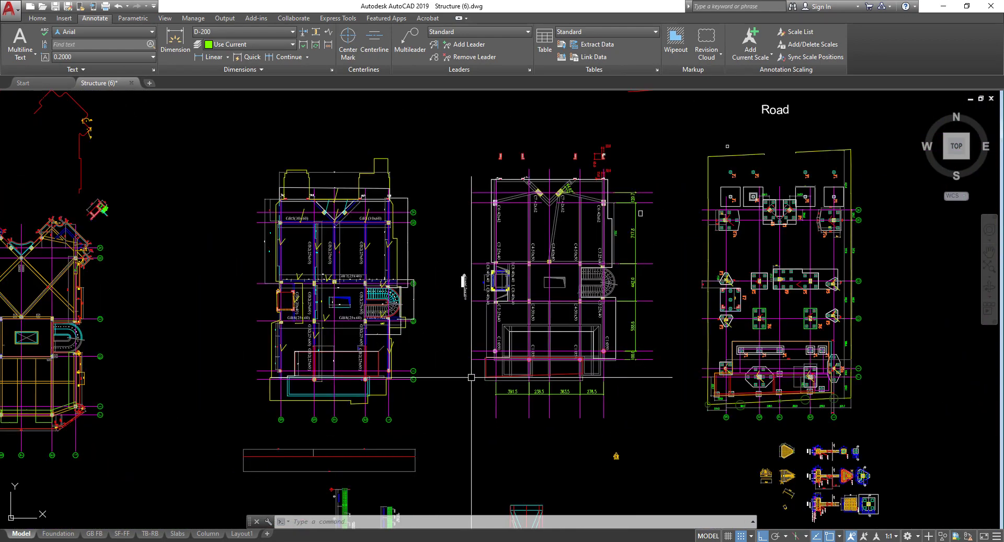
Compare the column layout on the ground floor plan with the footing layout on the adjacent foundation plan
{"action": "middle_click_drag", "start_coordinate": [440, 400], "coordinate": [354, 419]}
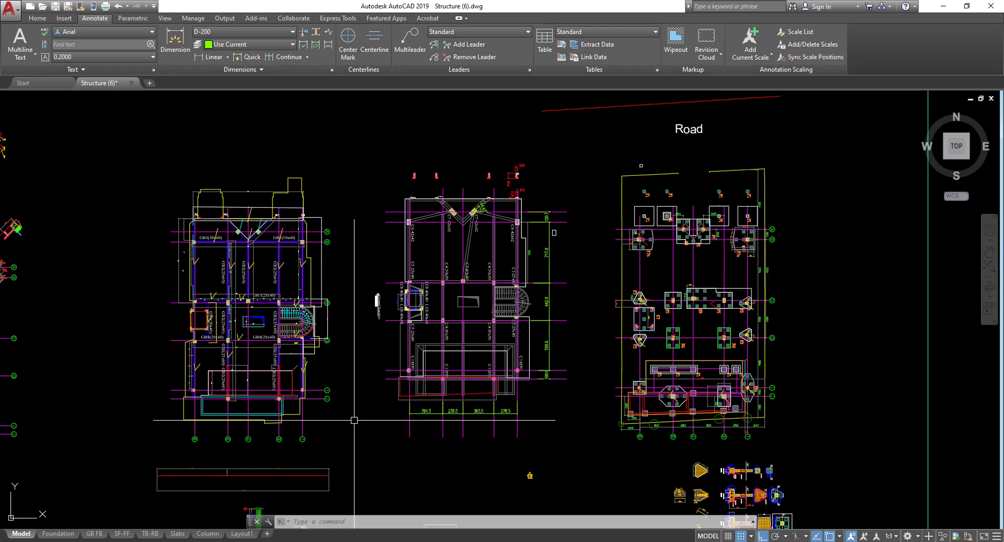
{"action": "middle_click_drag", "start_coordinate": [565, 394], "coordinate": [559, 396]}
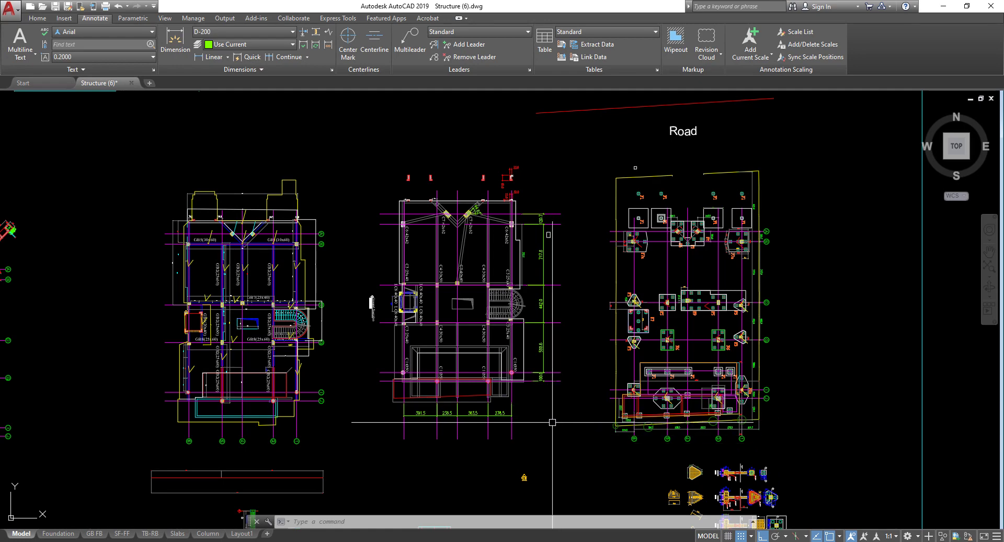
{"action": "scroll", "coordinate": [553, 422], "scroll_direction": "down", "scroll_amount": 3}
{"action": "scroll", "coordinate": [559, 402], "scroll_direction": "up", "scroll_amount": 4}
{"action": "scroll", "coordinate": [467, 349], "scroll_direction": "up", "scroll_amount": 3}
{"action": "scroll", "coordinate": [466, 349], "scroll_direction": "down", "scroll_amount": 5}
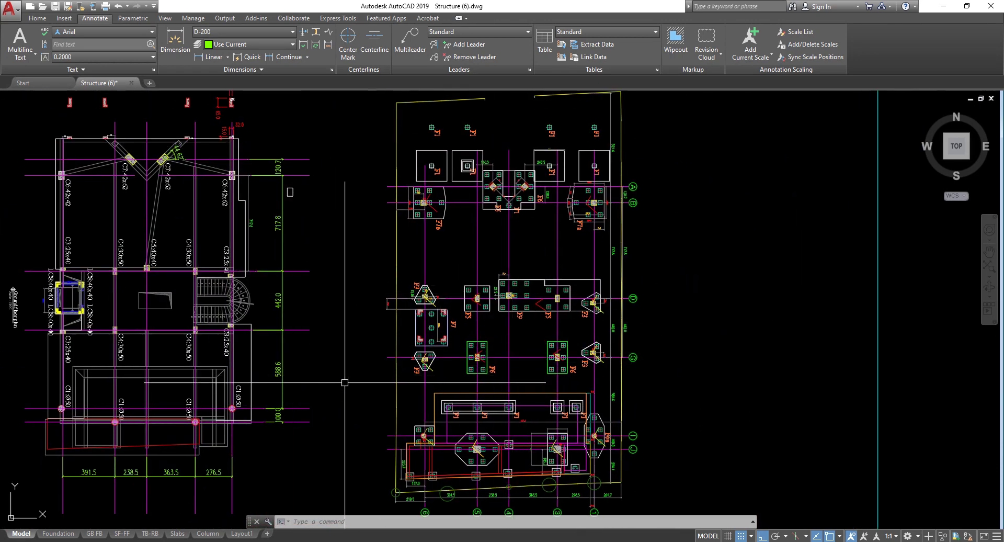
{"action": "scroll", "coordinate": [483, 369], "scroll_direction": "up", "scroll_amount": 2}
{"action": "scroll", "coordinate": [444, 374], "scroll_direction": "down", "scroll_amount": 5}
{"action": "scroll", "coordinate": [406, 379], "scroll_direction": "up", "scroll_amount": 4}
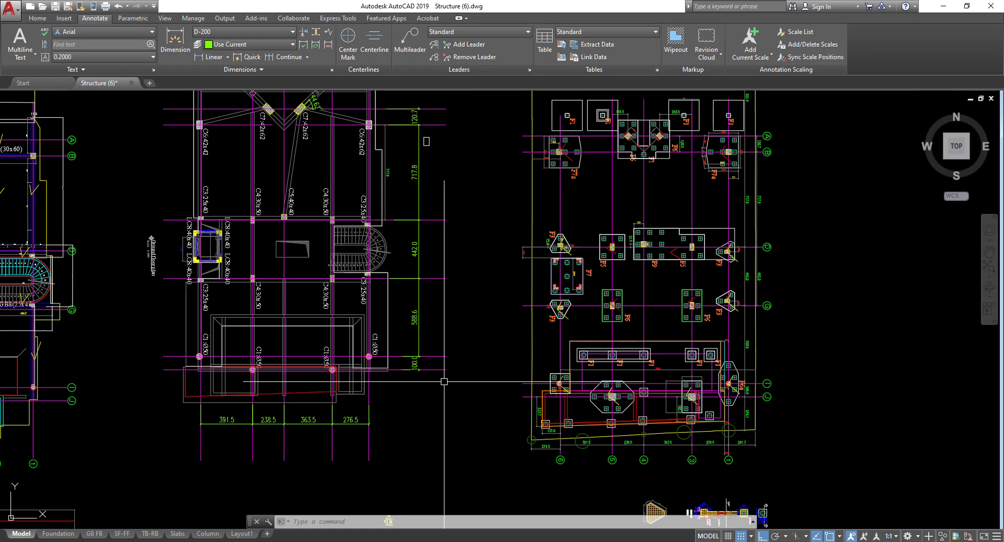
Examine the ground beam plan around the GB2 and GB8 beams and the round columns on grids I and J
{"action": "middle_click_drag", "start_coordinate": [302, 328], "coordinate": [520, 333]}
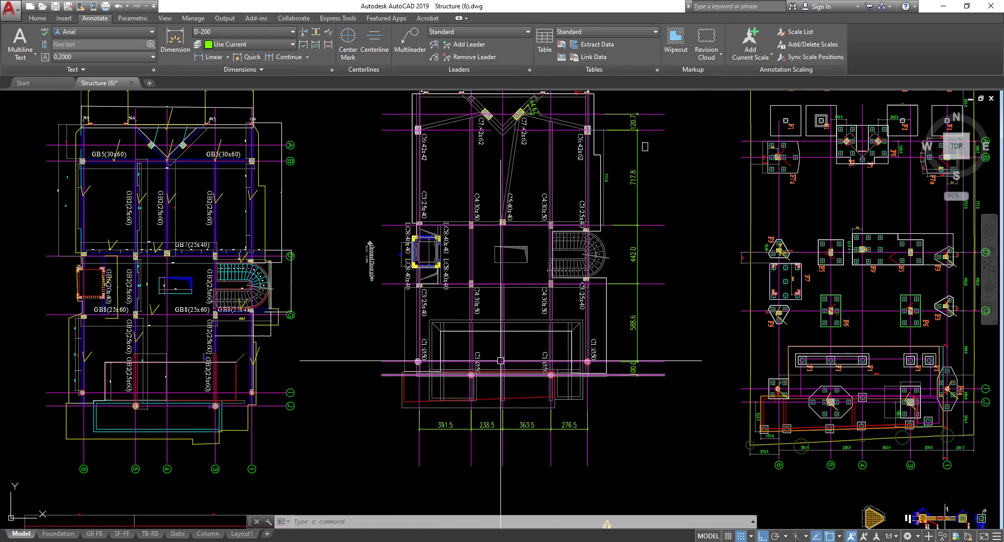
{"action": "scroll", "coordinate": [520, 333], "scroll_direction": "down", "scroll_amount": 3}
{"action": "scroll", "coordinate": [497, 351], "scroll_direction": "down", "scroll_amount": 2}
{"action": "scroll", "coordinate": [368, 367], "scroll_direction": "up", "scroll_amount": 6}
{"action": "scroll", "coordinate": [368, 368], "scroll_direction": "down", "scroll_amount": 2}
{"action": "scroll", "coordinate": [367, 367], "scroll_direction": "up", "scroll_amount": 2}
{"action": "scroll", "coordinate": [356, 381], "scroll_direction": "up", "scroll_amount": 4}
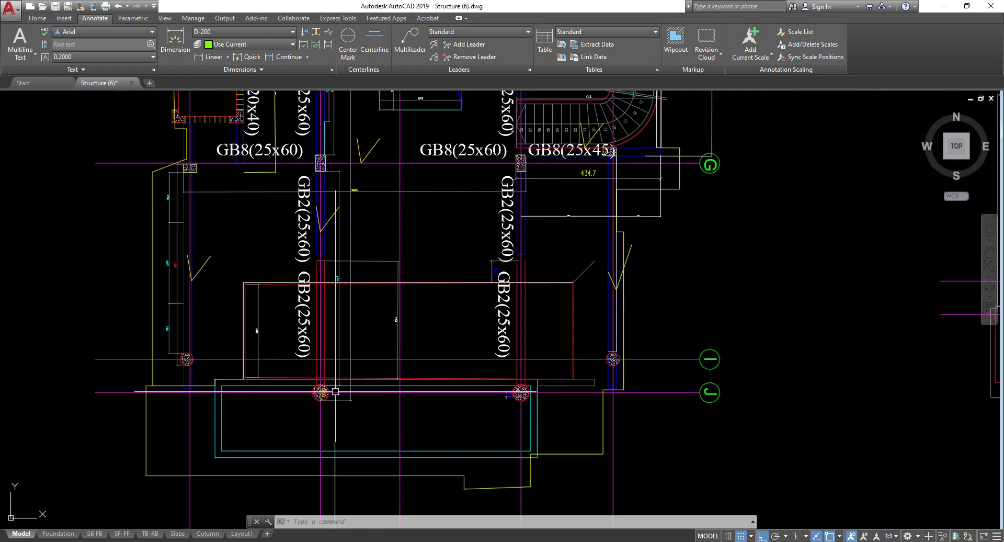
{"action": "scroll", "coordinate": [356, 382], "scroll_direction": "down", "scroll_amount": 2}
{"action": "scroll", "coordinate": [390, 361], "scroll_direction": "down", "scroll_amount": 2}
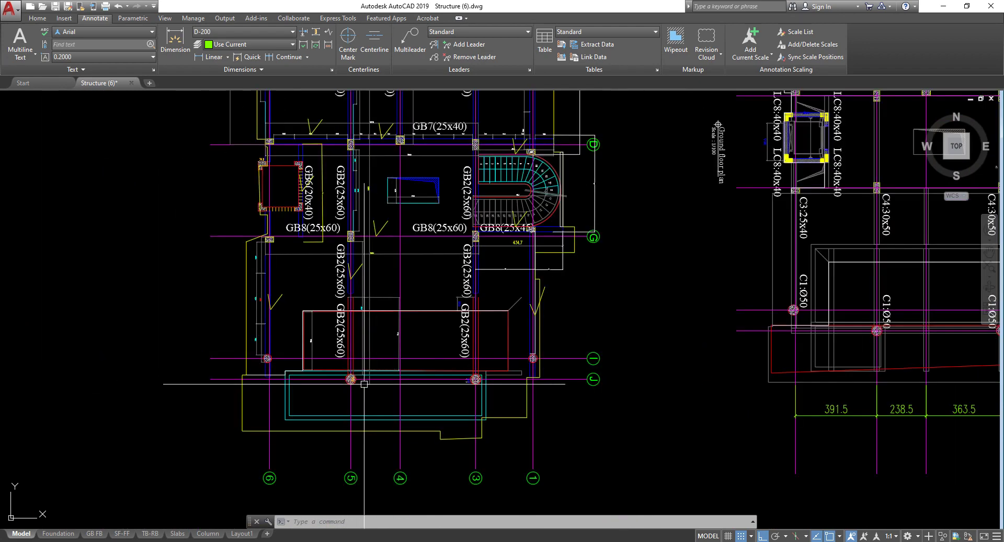
{"action": "scroll", "coordinate": [403, 367], "scroll_direction": "down", "scroll_amount": 2}
{"action": "scroll", "coordinate": [397, 335], "scroll_direction": "up", "scroll_amount": 2}
{"action": "scroll", "coordinate": [393, 300], "scroll_direction": "down", "scroll_amount": 3}
{"action": "scroll", "coordinate": [393, 300], "scroll_direction": "up", "scroll_amount": 3}
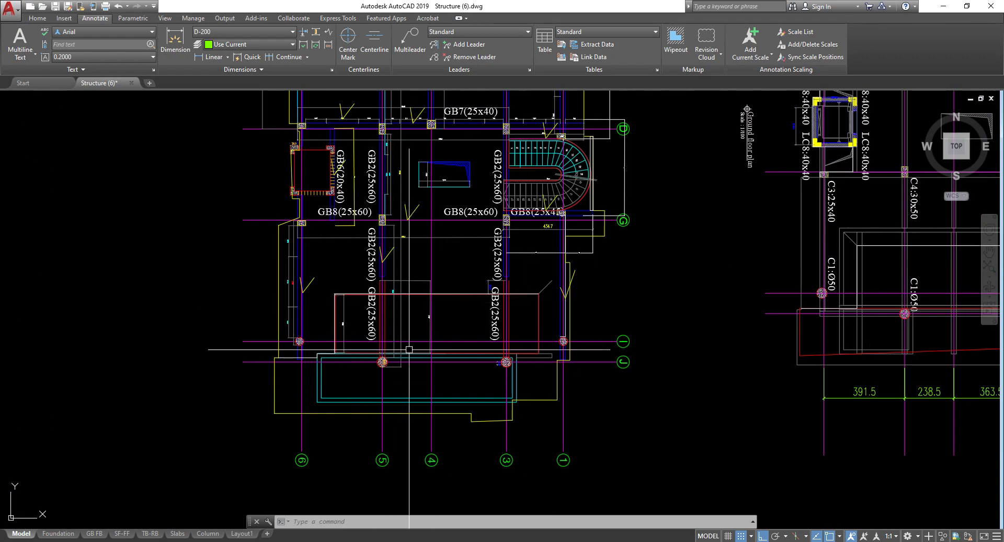
{"action": "middle_click_drag", "start_coordinate": [350, 349], "coordinate": [372, 423]}
{"action": "scroll", "coordinate": [355, 439], "scroll_direction": "up", "scroll_amount": 2}
{"action": "scroll", "coordinate": [404, 391], "scroll_direction": "down", "scroll_amount": 5}
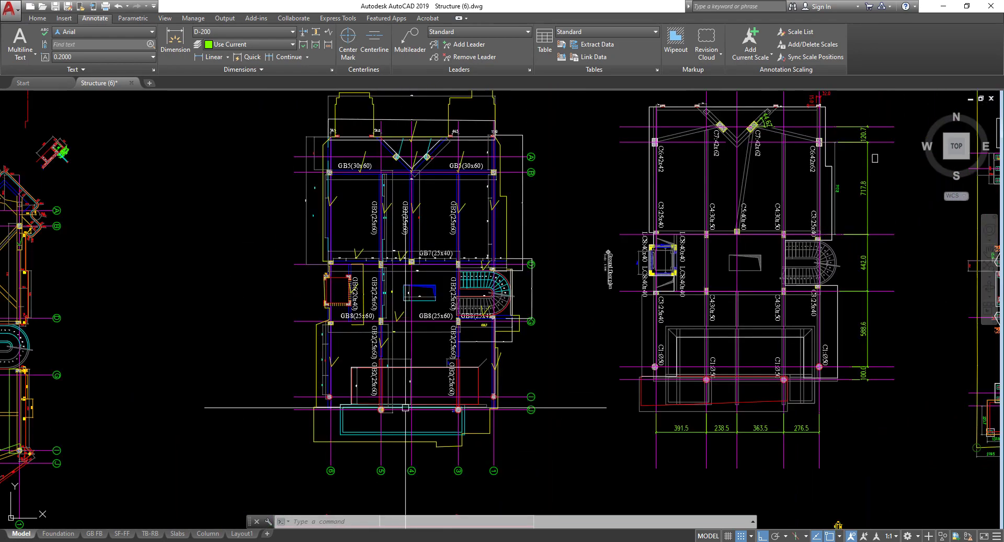
Examine the Unit 03 area of the furnished floor plan beside the first floor structural plan
{"action": "scroll", "coordinate": [417, 410], "scroll_direction": "down", "scroll_amount": 5}
{"action": "scroll", "coordinate": [520, 305], "scroll_direction": "up", "scroll_amount": 6}
{"action": "scroll", "coordinate": [520, 305], "scroll_direction": "up", "scroll_amount": 1}
{"action": "scroll", "coordinate": [521, 332], "scroll_direction": "up", "scroll_amount": 3}
{"action": "scroll", "coordinate": [523, 335], "scroll_direction": "down", "scroll_amount": 3}
{"action": "middle_click_drag", "start_coordinate": [502, 259], "coordinate": [575, 372]}
{"action": "scroll", "coordinate": [622, 348], "scroll_direction": "down", "scroll_amount": 4}
{"action": "scroll", "coordinate": [471, 302], "scroll_direction": "up", "scroll_amount": 1}
{"action": "scroll", "coordinate": [352, 328], "scroll_direction": "down", "scroll_amount": 1}
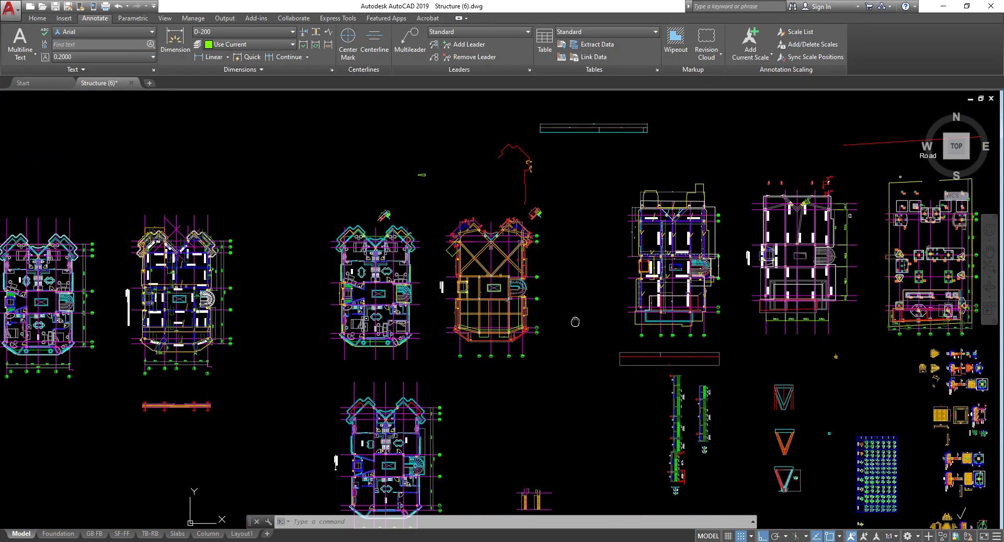
{"action": "scroll", "coordinate": [352, 328], "scroll_direction": "up", "scroll_amount": 3}
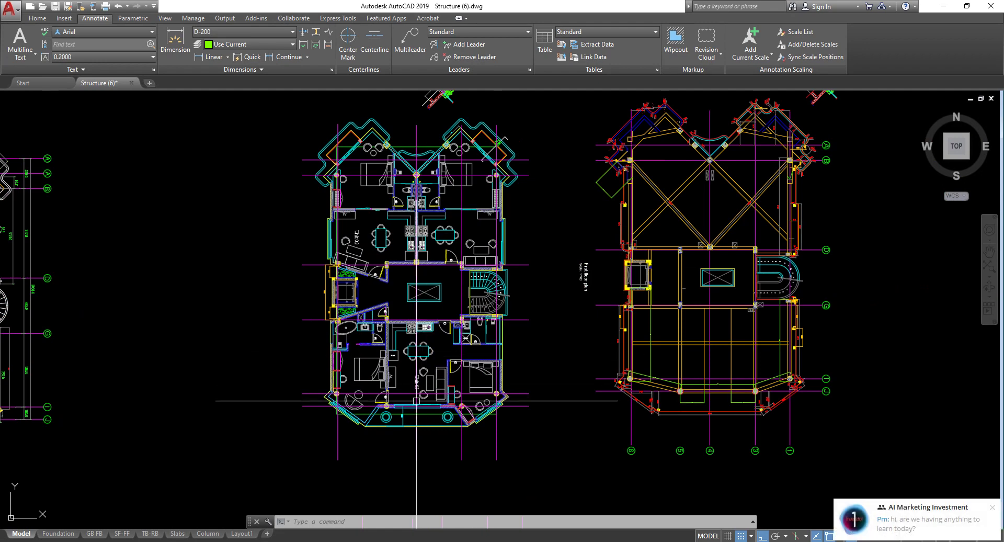
{"action": "scroll", "coordinate": [604, 445], "scroll_direction": "up", "scroll_amount": 2}
{"action": "middle_click_drag", "start_coordinate": [604, 445], "coordinate": [574, 372]}
{"action": "scroll", "coordinate": [494, 387], "scroll_direction": "down", "scroll_amount": 3}
{"action": "middle_click_drag", "start_coordinate": [493, 387], "coordinate": [505, 430]}
{"action": "scroll", "coordinate": [506, 430], "scroll_direction": "up", "scroll_amount": 1}
{"action": "mouse_move", "coordinate": [413, 398]}
{"action": "middle_mouse_down"}
{"action": "mouse_move", "coordinate": [273, 387]}
{"action": "mouse_move", "coordinate": [335, 355]}
{"action": "middle_mouse_up"}
{"action": "scroll", "coordinate": [274, 387], "scroll_direction": "up", "scroll_amount": 4}
{"action": "scroll", "coordinate": [273, 387], "scroll_direction": "down", "scroll_amount": 2}
{"action": "scroll", "coordinate": [417, 293], "scroll_direction": "down", "scroll_amount": 2}
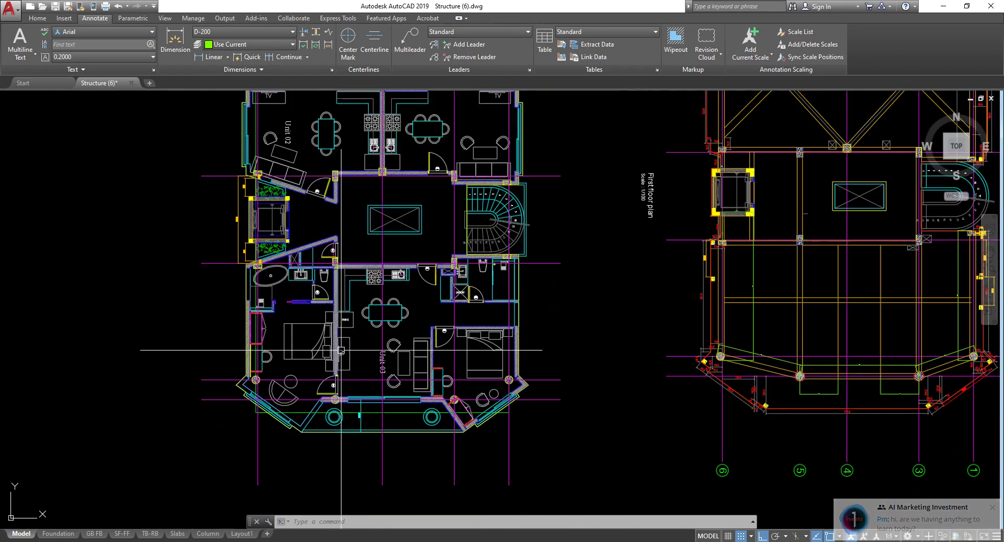
Inspect the lift, central lobby and curved staircase of the furnished floor plan, including the surrounding columns and angled walls
{"action": "scroll", "coordinate": [431, 188], "scroll_direction": "up", "scroll_amount": 3}
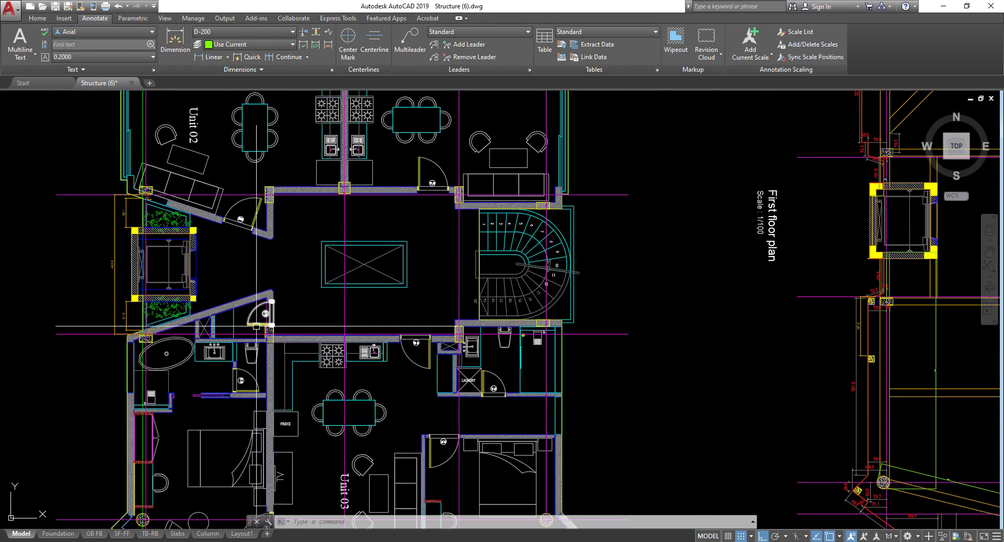
{"action": "scroll", "coordinate": [214, 307], "scroll_direction": "up", "scroll_amount": 1}
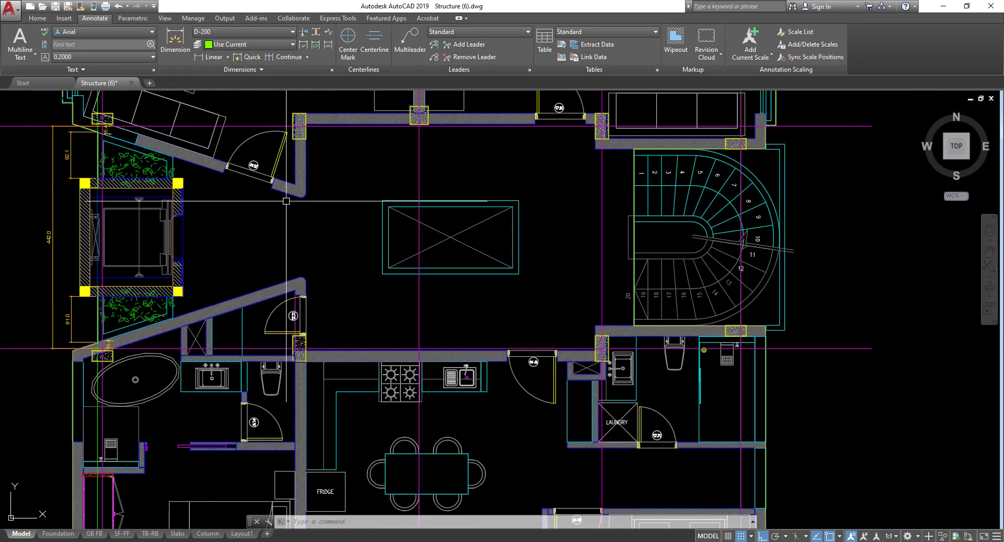
{"action": "scroll", "coordinate": [394, 328], "scroll_direction": "down", "scroll_amount": 4}
{"action": "scroll", "coordinate": [394, 328], "scroll_direction": "up", "scroll_amount": 5}
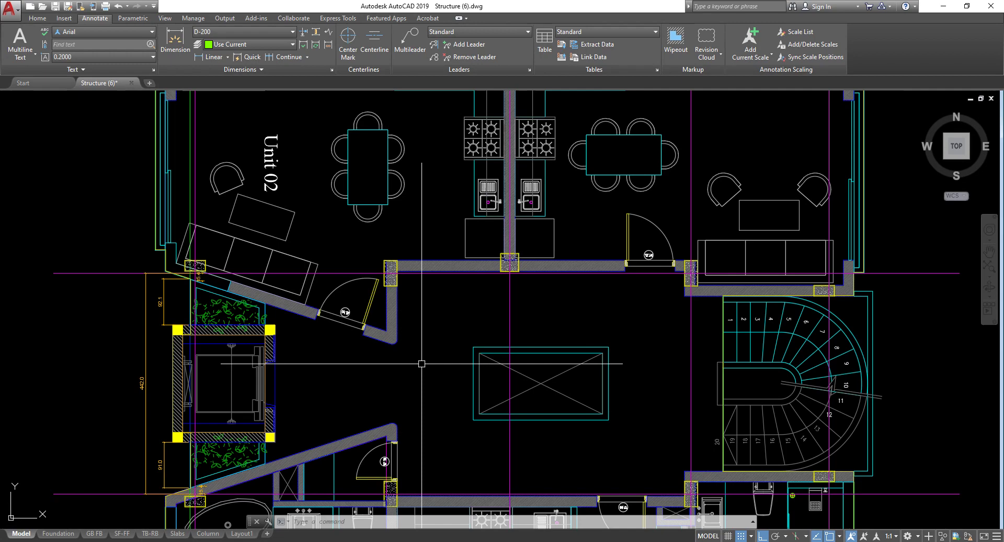
{"action": "scroll", "coordinate": [422, 363], "scroll_direction": "down", "scroll_amount": 5}
{"action": "scroll", "coordinate": [374, 365], "scroll_direction": "up", "scroll_amount": 3}
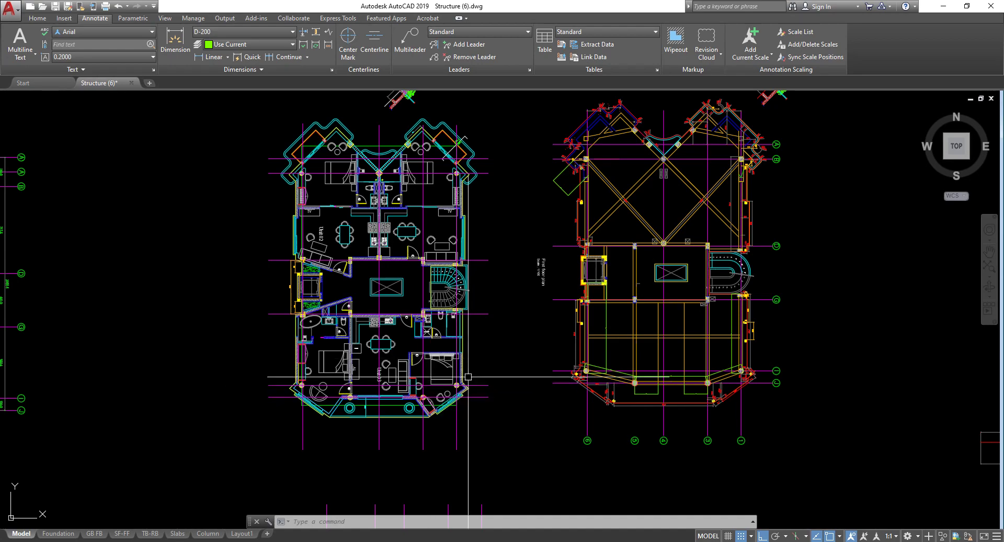
{"action": "scroll", "coordinate": [411, 301], "scroll_direction": "down", "scroll_amount": 6}
{"action": "scroll", "coordinate": [411, 301], "scroll_direction": "up", "scroll_amount": 5}
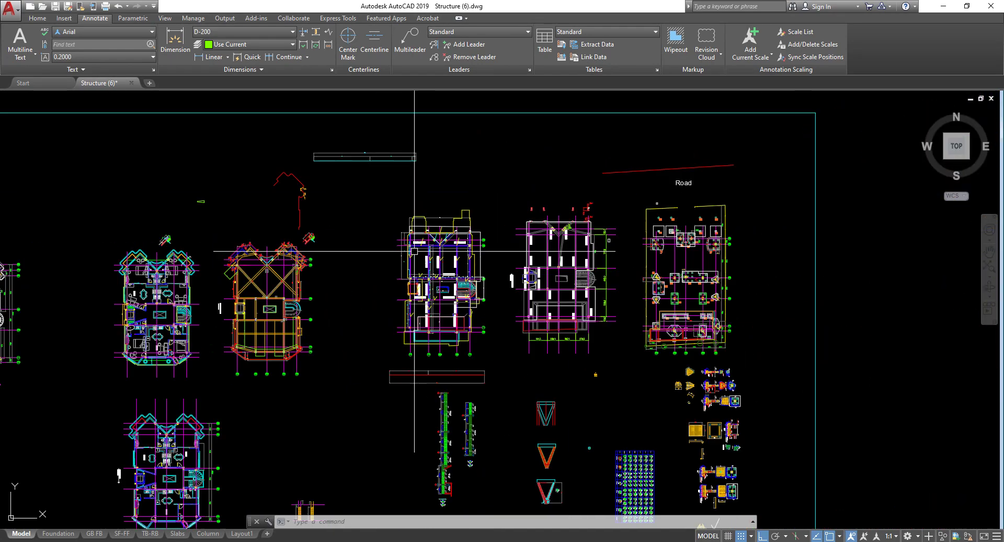
Review the FB beam layout on the second, third and fourth floor plan, including the columns around FB9(25x55)
{"action": "scroll", "coordinate": [110, 388], "scroll_direction": "up", "scroll_amount": 8}
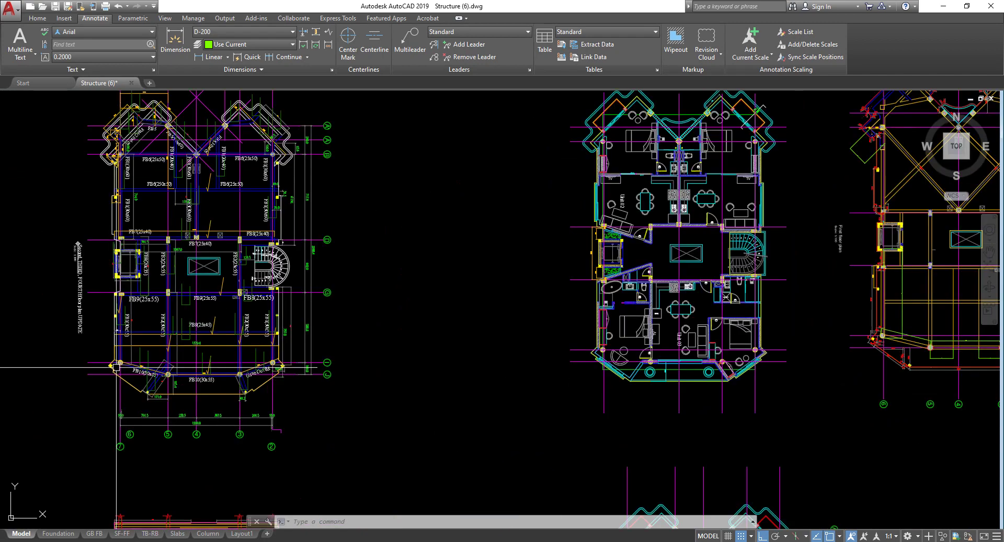
{"action": "middle_click_drag", "start_coordinate": [249, 328], "coordinate": [252, 372]}
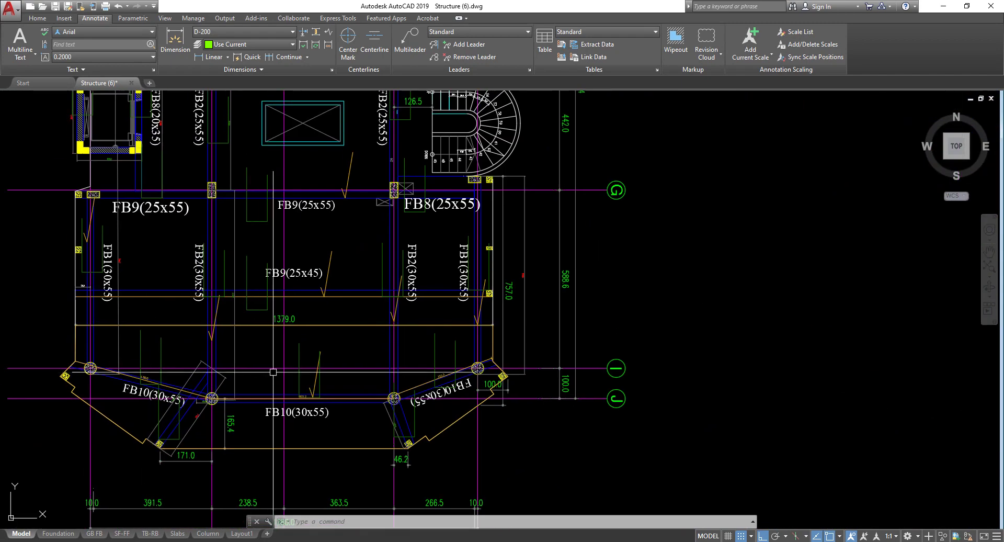
{"action": "scroll", "coordinate": [402, 363], "scroll_direction": "down", "scroll_amount": 3}
{"action": "scroll", "coordinate": [214, 317], "scroll_direction": "up", "scroll_amount": 4}
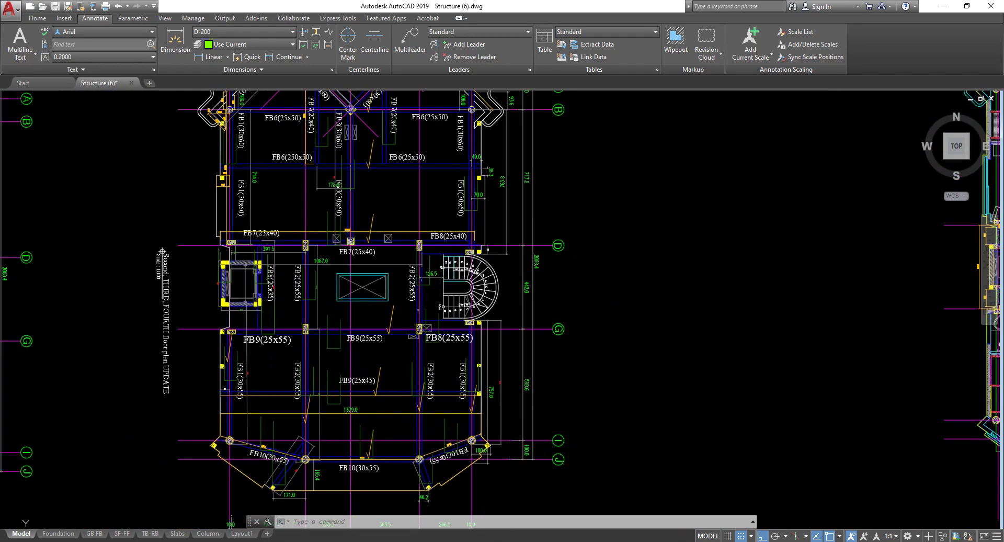
{"action": "scroll", "coordinate": [182, 329], "scroll_direction": "up", "scroll_amount": 5}
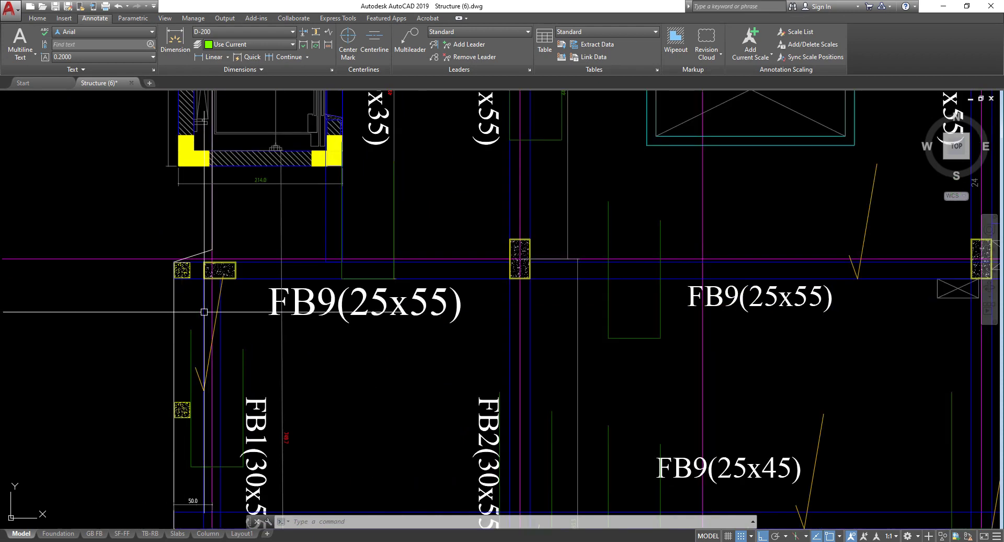
{"action": "scroll", "coordinate": [188, 281], "scroll_direction": "down", "scroll_amount": 2}
{"action": "scroll", "coordinate": [206, 381], "scroll_direction": "up", "scroll_amount": 3}
Inspect the inclined and straight FB10(30x55) beams between the round columns along grids I and J
{"action": "middle_click_drag", "start_coordinate": [195, 418], "coordinate": [193, 320]}
{"action": "scroll", "coordinate": [193, 320], "scroll_direction": "down", "scroll_amount": 4}
{"action": "middle_click_drag", "start_coordinate": [271, 423], "coordinate": [269, 272]}
{"action": "scroll", "coordinate": [239, 329], "scroll_direction": "up", "scroll_amount": 4}
{"action": "scroll", "coordinate": [239, 329], "scroll_direction": "down", "scroll_amount": 4}
{"action": "scroll", "coordinate": [239, 329], "scroll_direction": "down", "scroll_amount": 6}
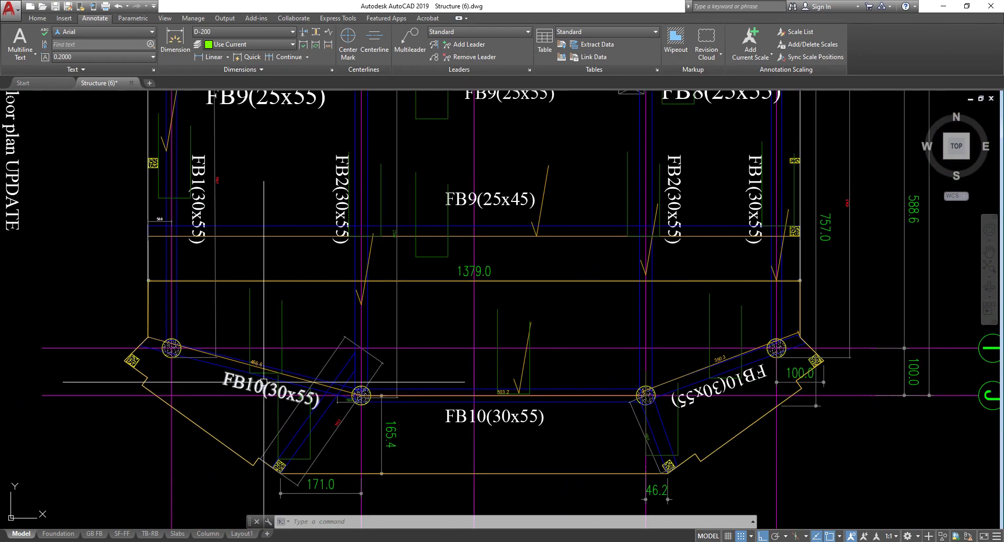
{"action": "scroll", "coordinate": [304, 396], "scroll_direction": "up", "scroll_amount": 5}
{"action": "scroll", "coordinate": [324, 389], "scroll_direction": "up", "scroll_amount": 5}
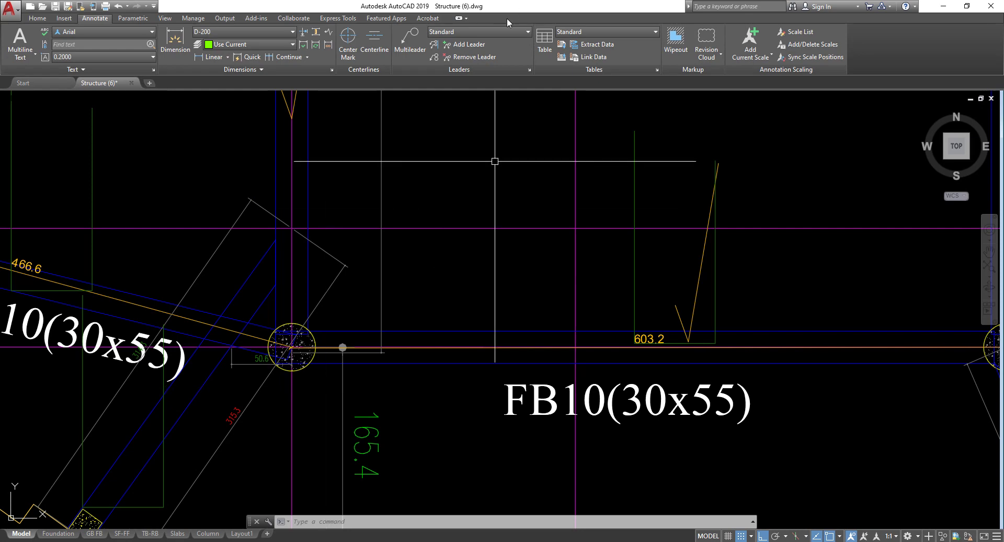
{"action": "scroll", "coordinate": [420, 351], "scroll_direction": "down", "scroll_amount": 5}
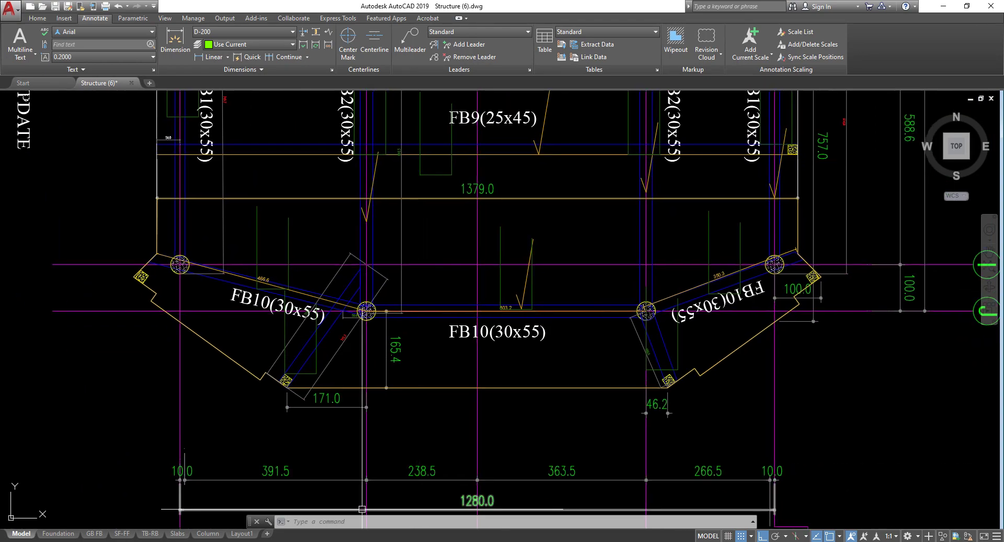
Switch to the For Online Course folder in File Explorer and clear the file selection
{"action": "key", "text": "alt+Tab"}
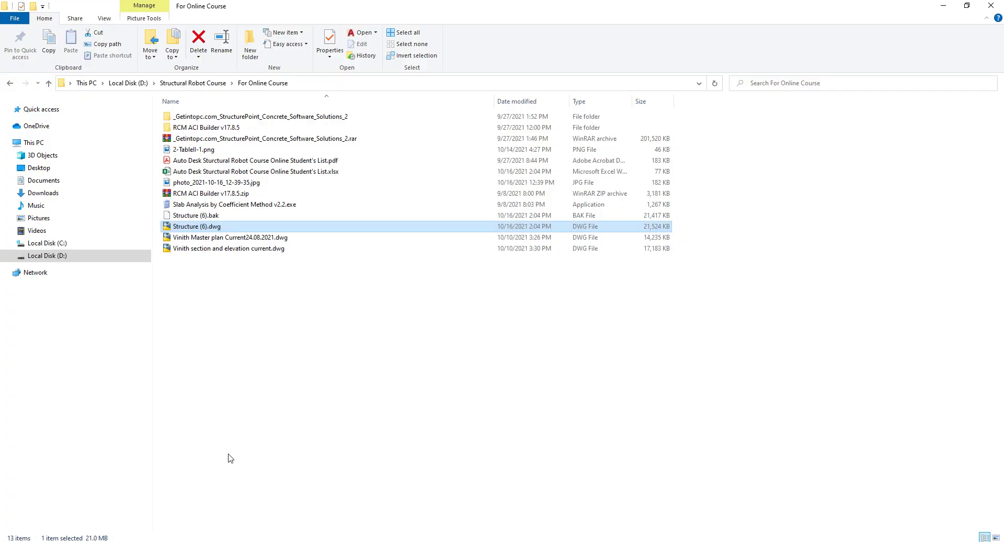
{"action": "left_click", "coordinate": [257, 318]}
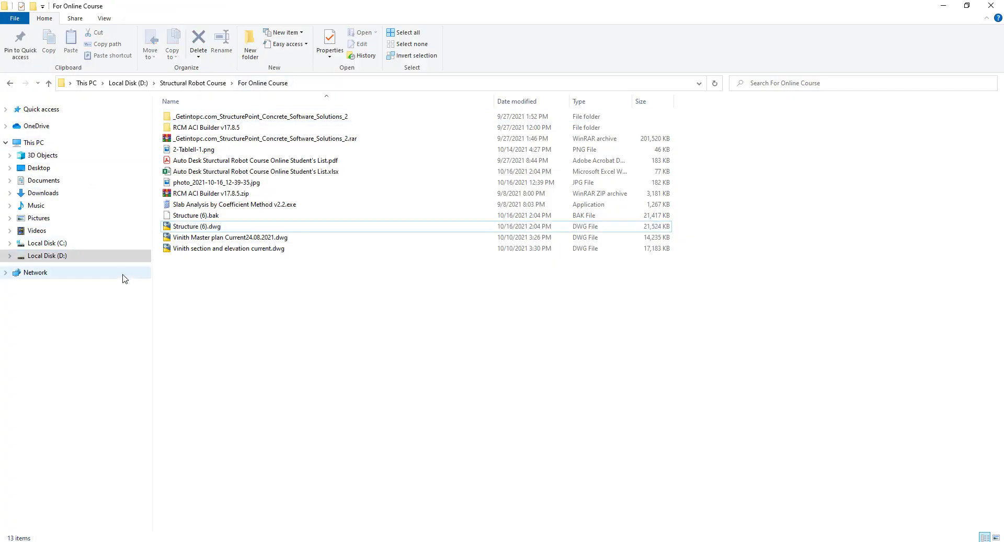
Open the CHEK NAK SWIMIING POOL Update folder, inside Aion Achitecture > Chef Nak on drive D, in a new File Explorer window
{"action": "key", "text": "super+e"}
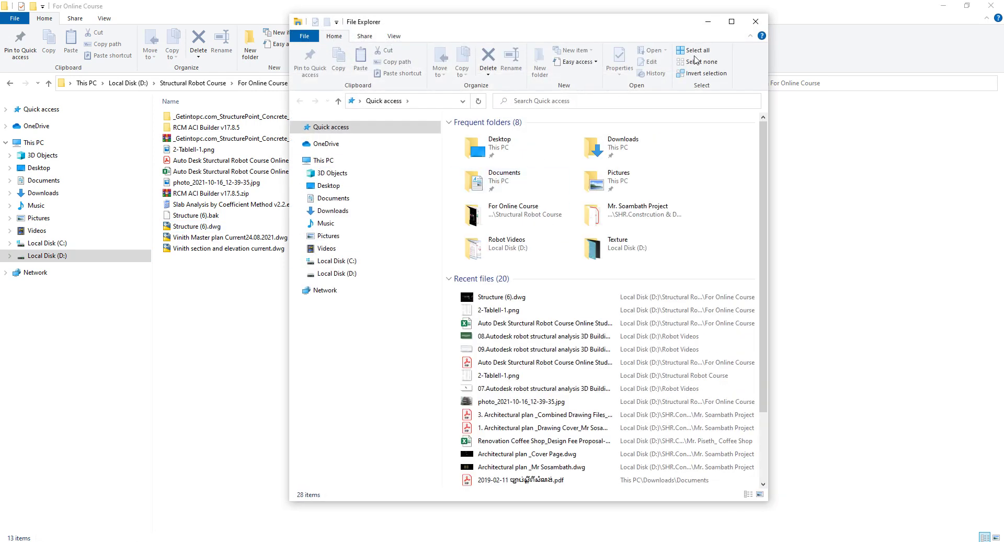
{"action": "left_click", "coordinate": [731, 21]}
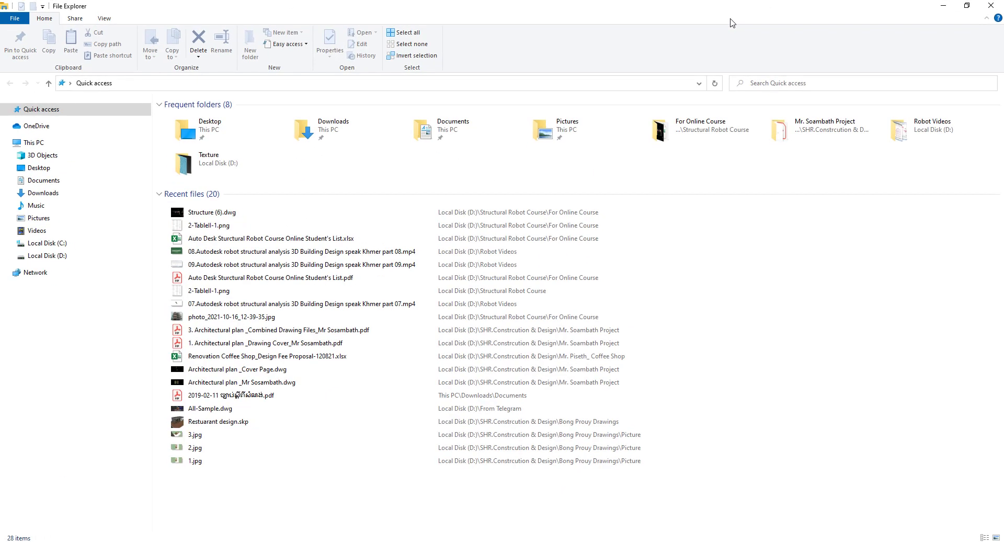
{"action": "left_click", "coordinate": [66, 257]}
{"action": "double_click", "coordinate": [233, 117]}
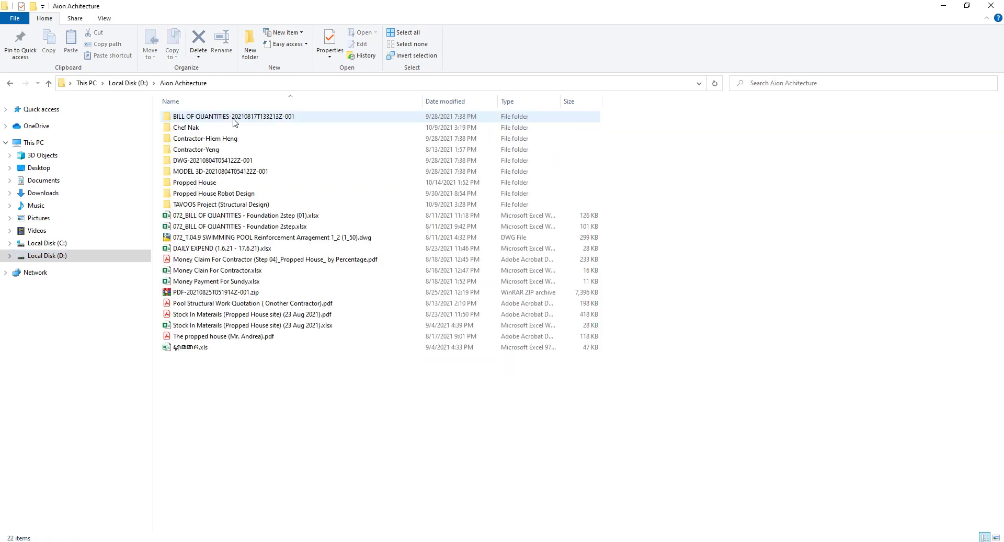
{"action": "left_click", "coordinate": [213, 129]}
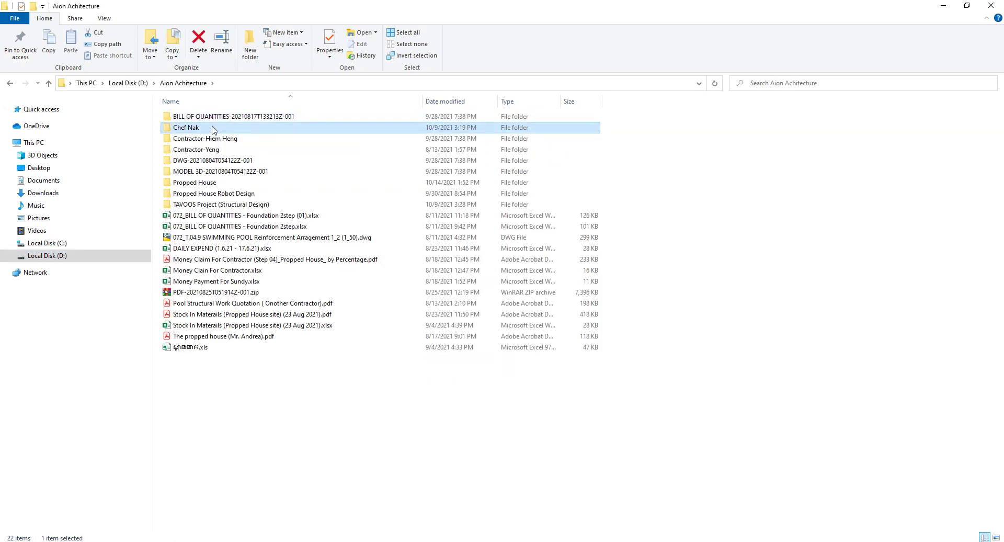
{"action": "double_click", "coordinate": [214, 129]}
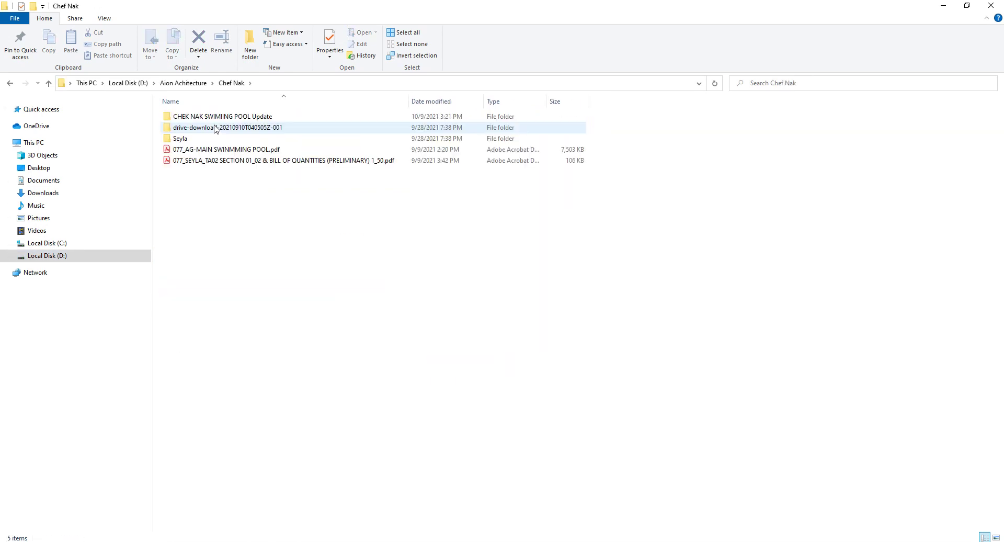
{"action": "double_click", "coordinate": [221, 117]}
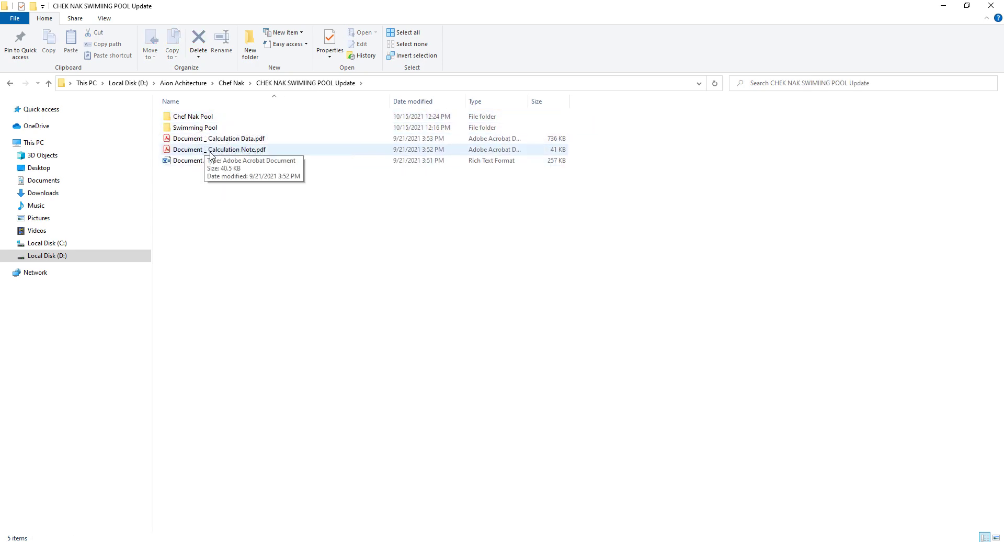
Look through the Chef Nak Pool and Swimming Pool subfolders, including the 4.PNG image and the PDF - Update 8.Oct.21 folder
{"action": "double_click", "coordinate": [201, 116]}
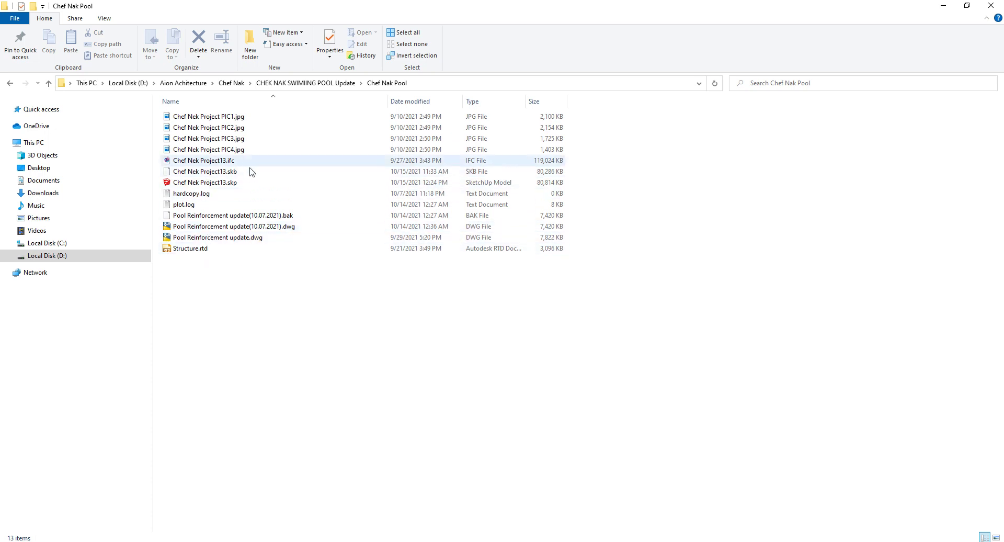
{"action": "left_click", "coordinate": [10, 83]}
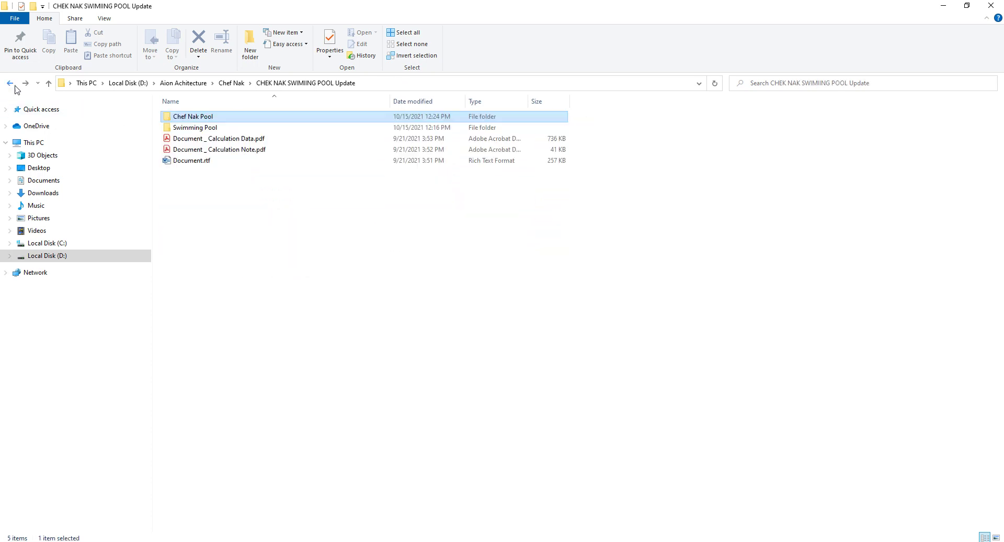
{"action": "double_click", "coordinate": [188, 128]}
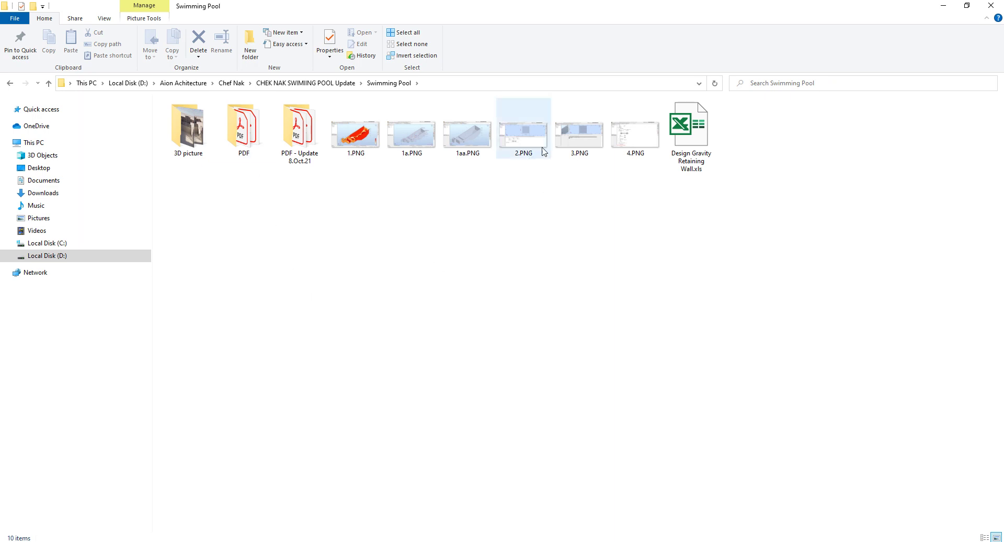
{"action": "double_click", "coordinate": [619, 137]}
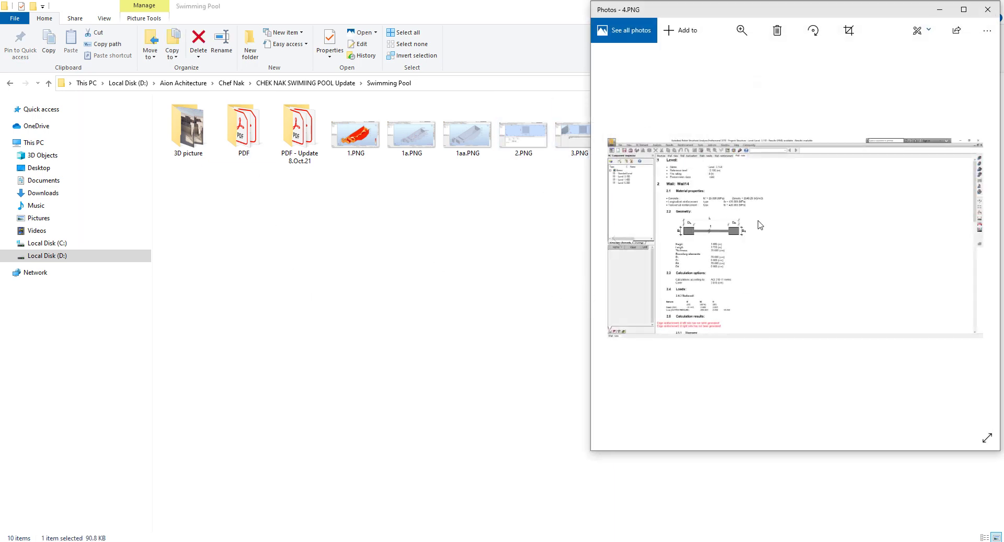
{"action": "left_click", "coordinate": [987, 9]}
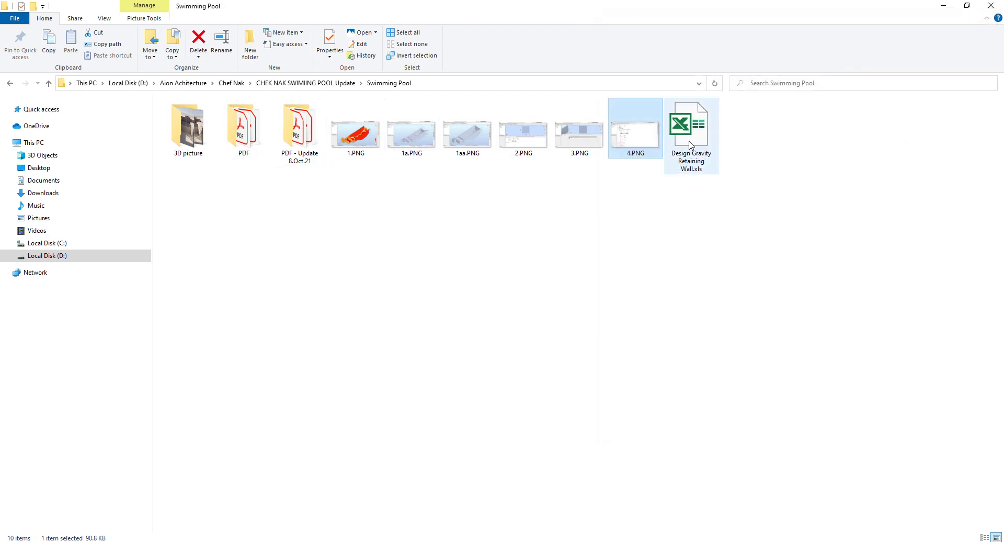
{"action": "double_click", "coordinate": [291, 151]}
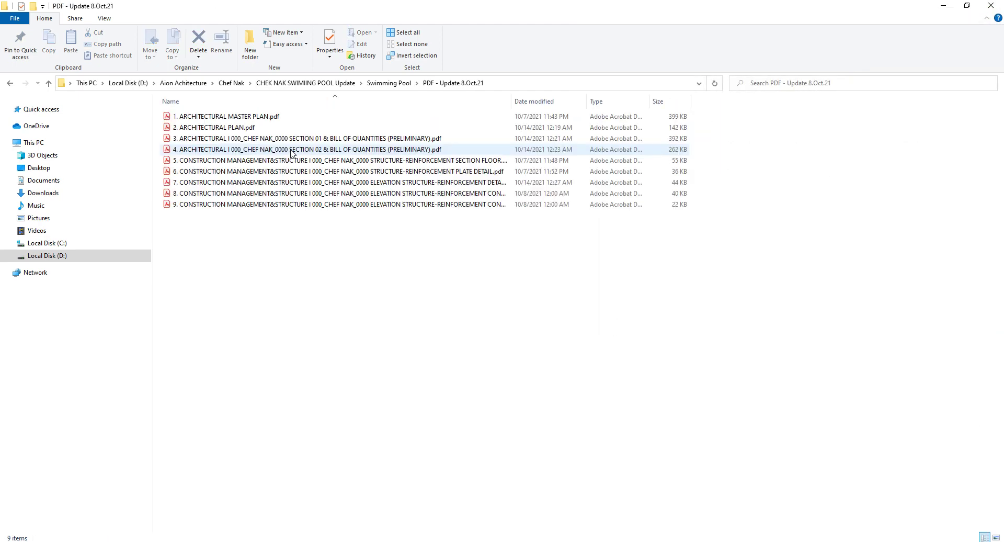
{"action": "key", "text": "alt+Left"}
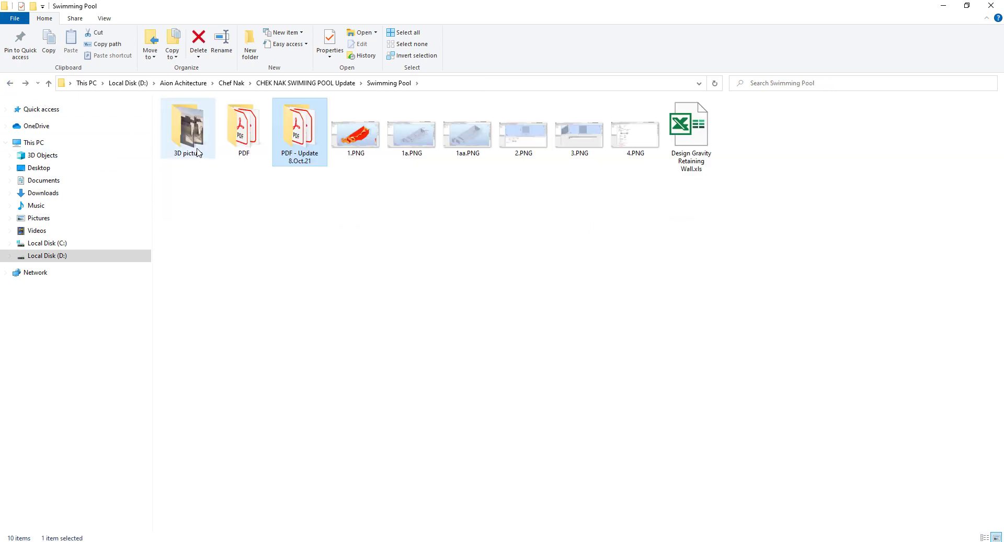
{"action": "left_click", "coordinate": [11, 84]}
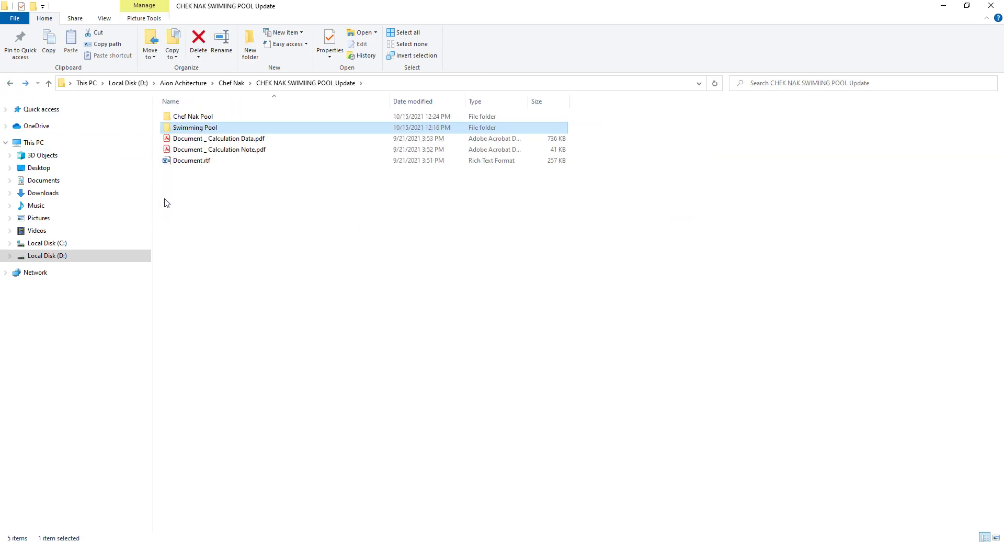
Open Document.rtf in Word and look over the level data, geometry and calculation options of Wall14
{"action": "left_click", "coordinate": [195, 167]}
{"action": "double_click", "coordinate": [194, 162]}
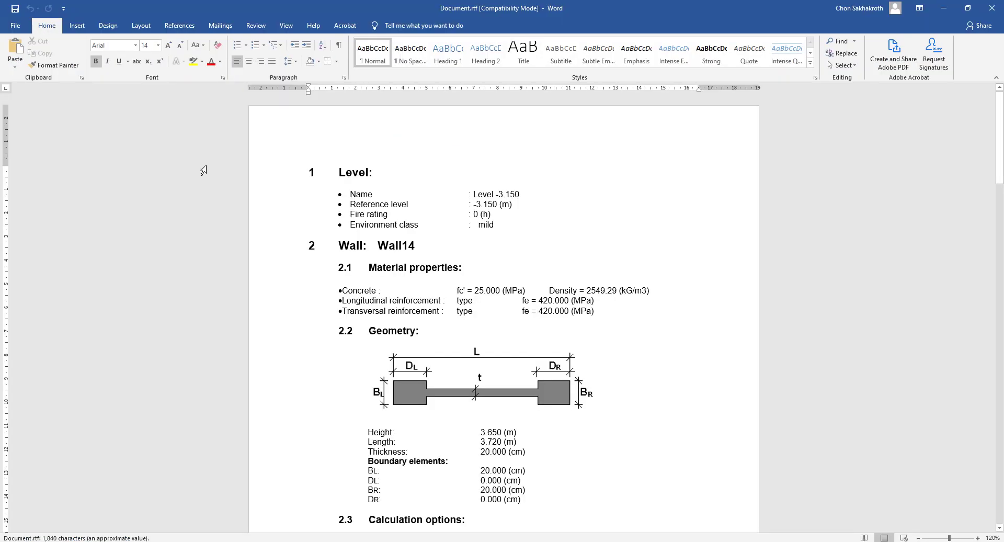
{"action": "scroll", "coordinate": [416, 234], "scroll_direction": "down", "scroll_amount": 7}
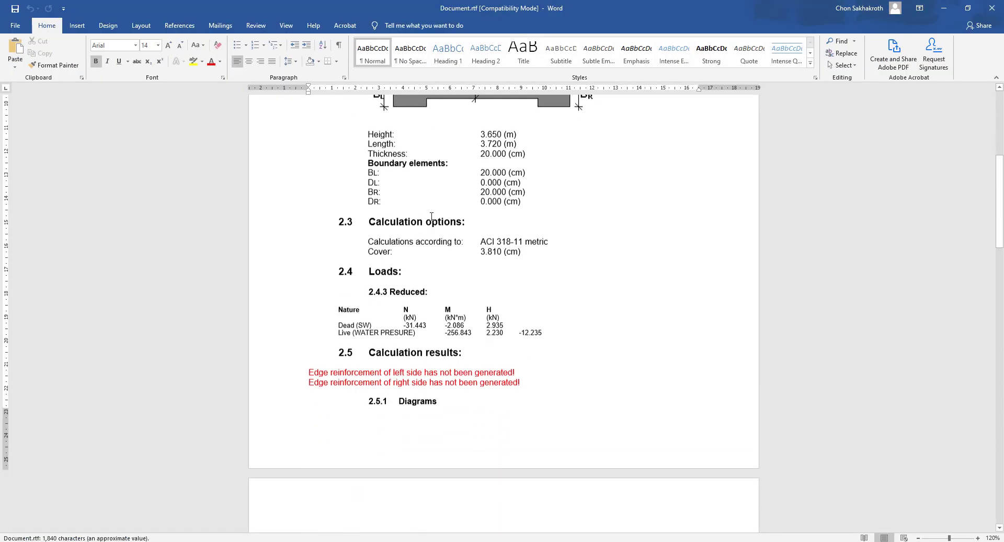
{"action": "scroll", "coordinate": [431, 215], "scroll_direction": "up", "scroll_amount": 7}
{"action": "scroll", "coordinate": [433, 215], "scroll_direction": "down", "scroll_amount": 1, "text": "ctrl"}
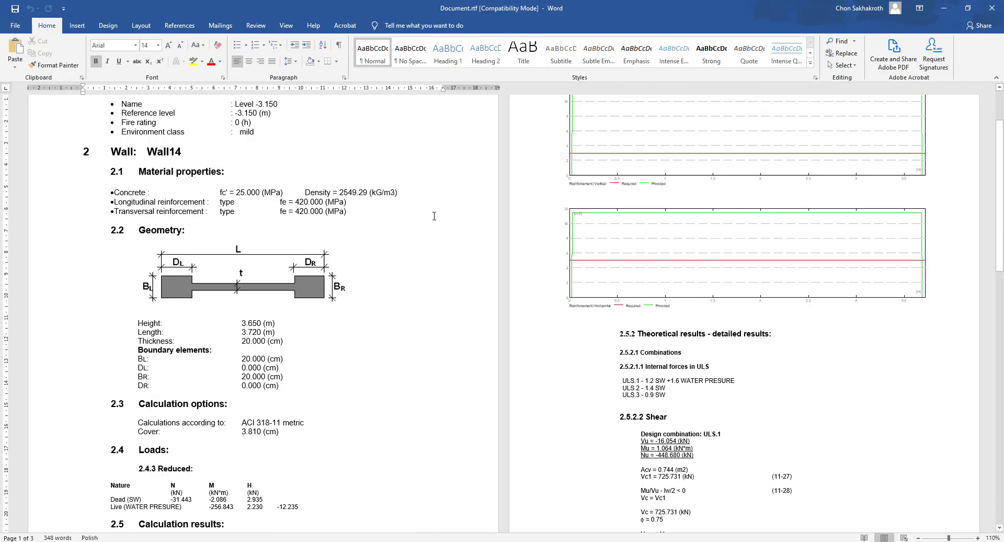
{"action": "scroll", "coordinate": [434, 215], "scroll_direction": "up", "scroll_amount": 1}
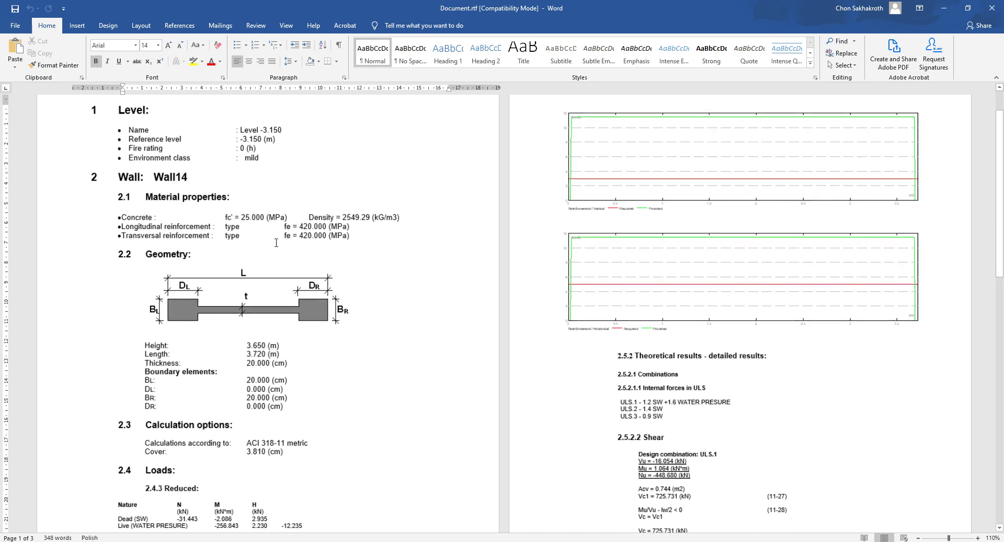
Highlight the concrete strength fc' and the density in Wall14's material properties
{"action": "scroll", "coordinate": [345, 224], "scroll_direction": "down", "scroll_amount": 2}
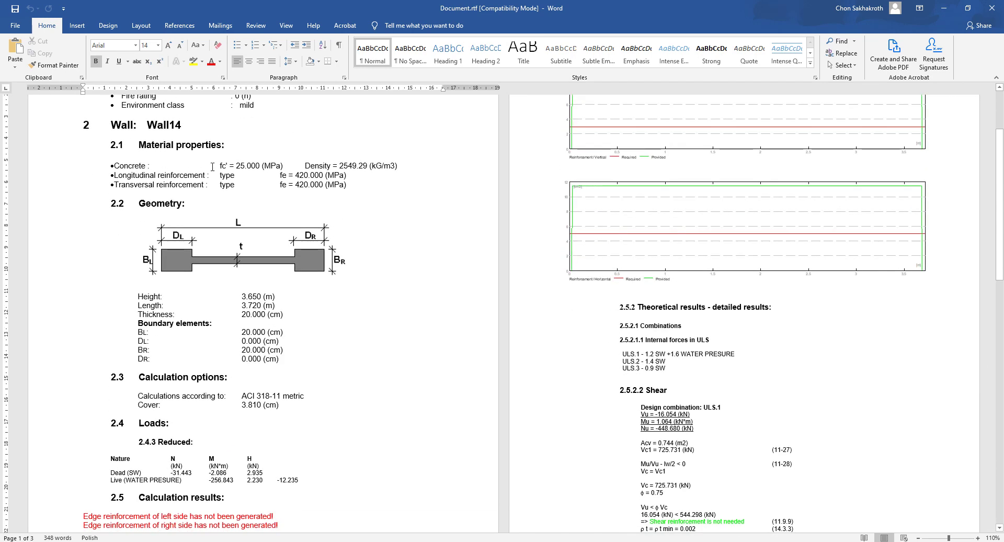
{"action": "left_click_drag", "start_coordinate": [219, 166], "coordinate": [261, 166]}
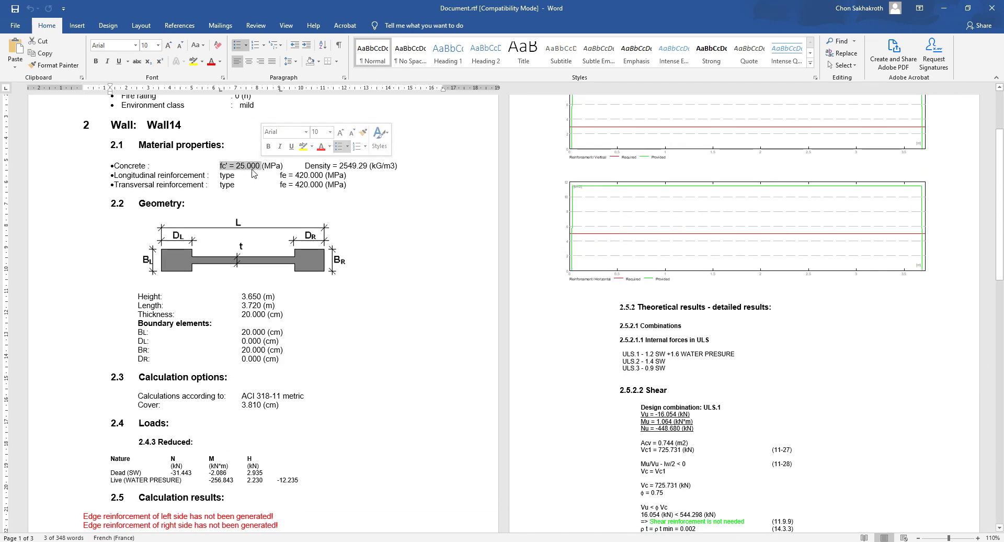
{"action": "left_click", "coordinate": [237, 184]}
{"action": "left_click_drag", "start_coordinate": [340, 166], "coordinate": [397, 166]}
Review the report's loads, shear and compression/bending results, distributed reinforcement and material survey for Wall14
{"action": "scroll", "coordinate": [317, 184], "scroll_direction": "down", "scroll_amount": 10}
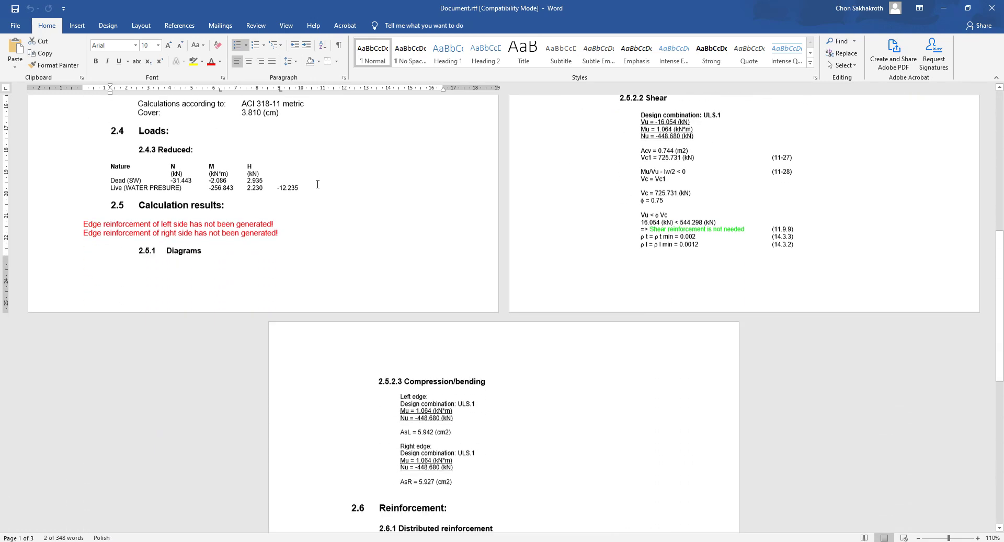
{"action": "scroll", "coordinate": [317, 184], "scroll_direction": "down", "scroll_amount": 7}
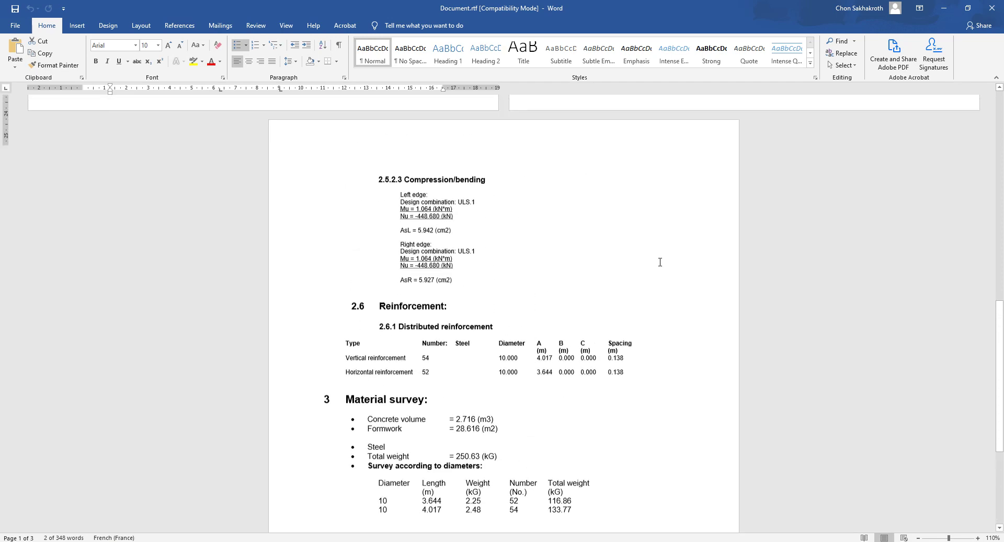
{"action": "scroll", "coordinate": [660, 262], "scroll_direction": "up", "scroll_amount": 5}
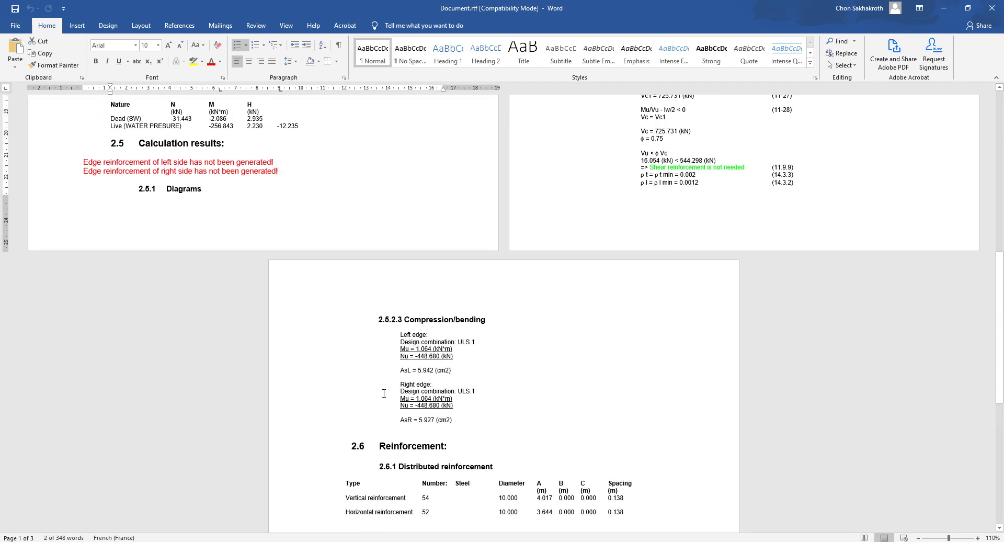
{"action": "scroll", "coordinate": [379, 396], "scroll_direction": "down", "scroll_amount": 5}
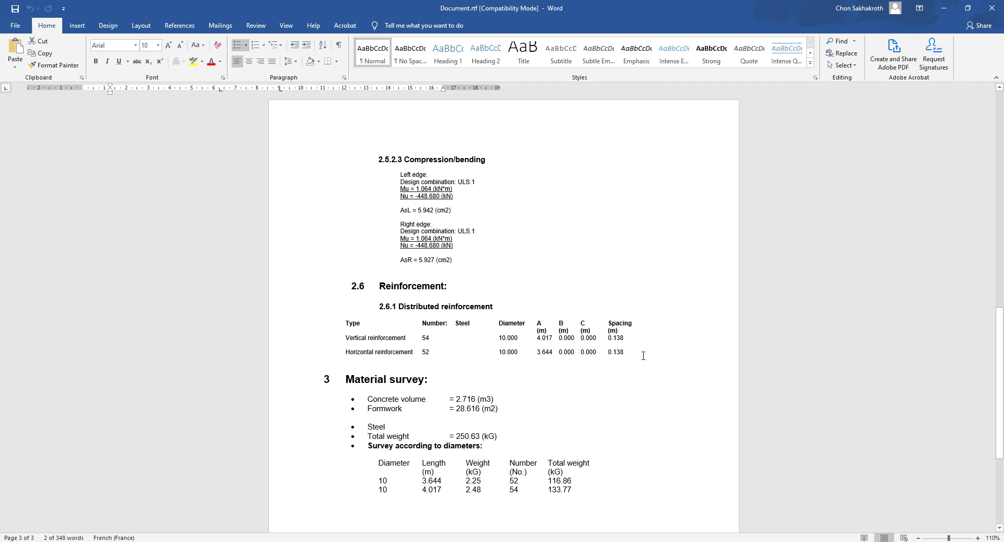
{"action": "scroll", "coordinate": [631, 350], "scroll_direction": "up", "scroll_amount": 6}
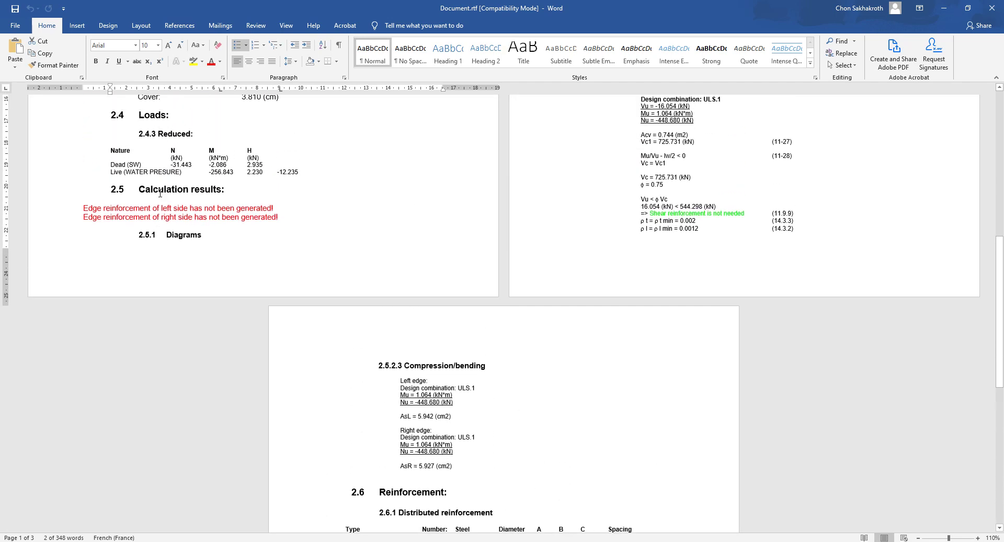
{"action": "scroll", "coordinate": [332, 282], "scroll_direction": "down", "scroll_amount": 2}
{"action": "scroll", "coordinate": [359, 286], "scroll_direction": "up", "scroll_amount": 2}
{"action": "scroll", "coordinate": [429, 299], "scroll_direction": "down", "scroll_amount": 3}
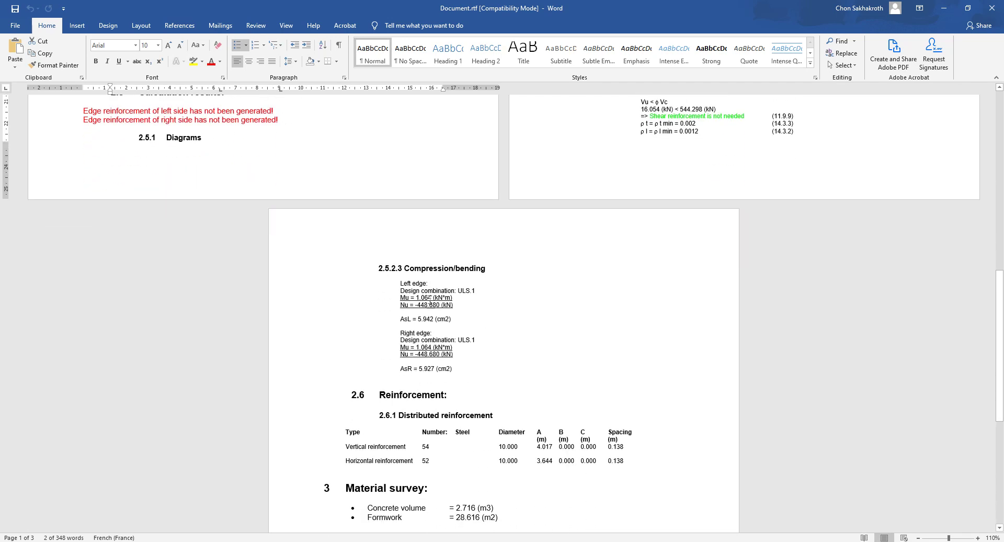
{"action": "scroll", "coordinate": [429, 299], "scroll_direction": "down", "scroll_amount": 4}
{"action": "scroll", "coordinate": [288, 321], "scroll_direction": "up", "scroll_amount": 8}
{"action": "scroll", "coordinate": [288, 320], "scroll_direction": "down", "scroll_amount": 5}
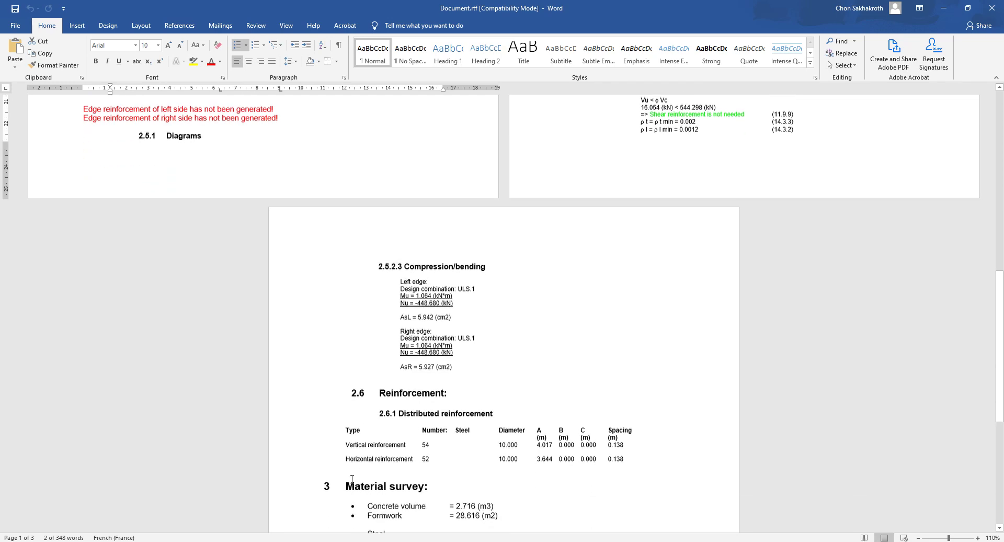
{"action": "scroll", "coordinate": [425, 419], "scroll_direction": "down", "scroll_amount": 2}
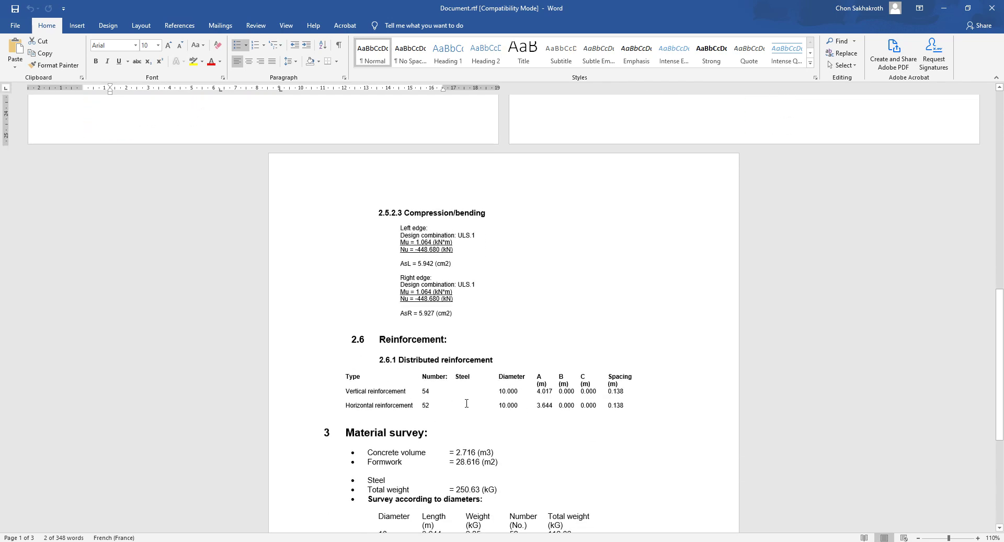
{"action": "scroll", "coordinate": [459, 402], "scroll_direction": "up", "scroll_amount": 7}
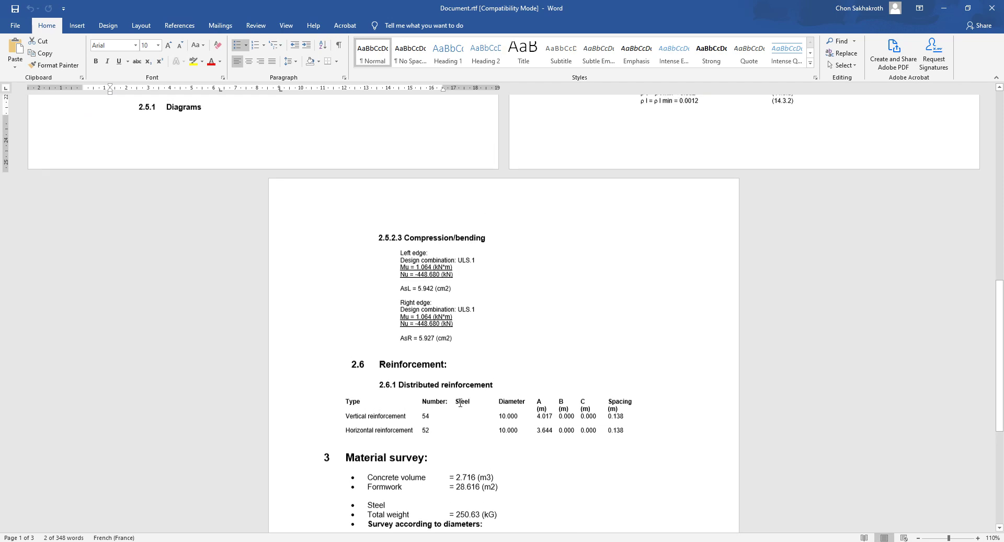
{"action": "scroll", "coordinate": [387, 376], "scroll_direction": "up", "scroll_amount": 5}
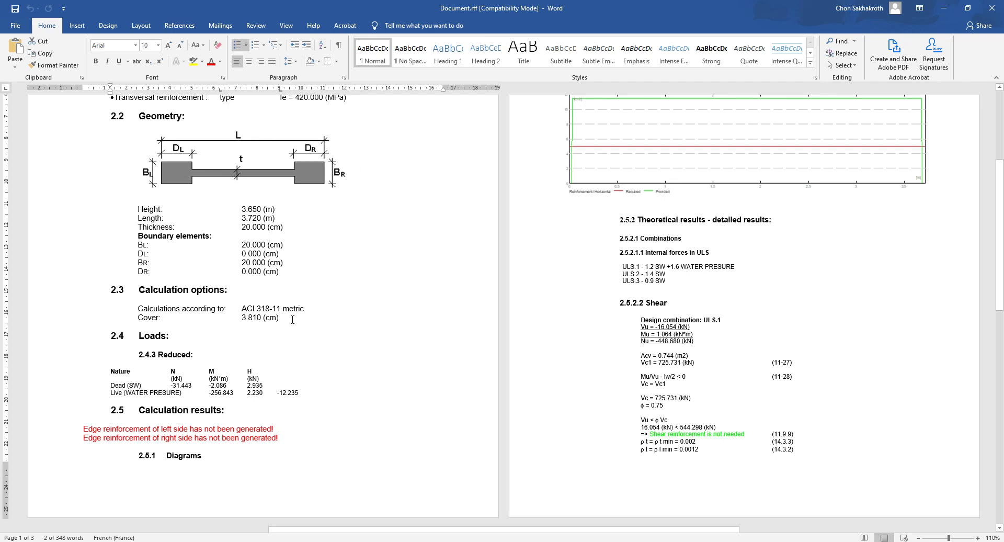
{"action": "scroll", "coordinate": [293, 320], "scroll_direction": "down", "scroll_amount": 1}
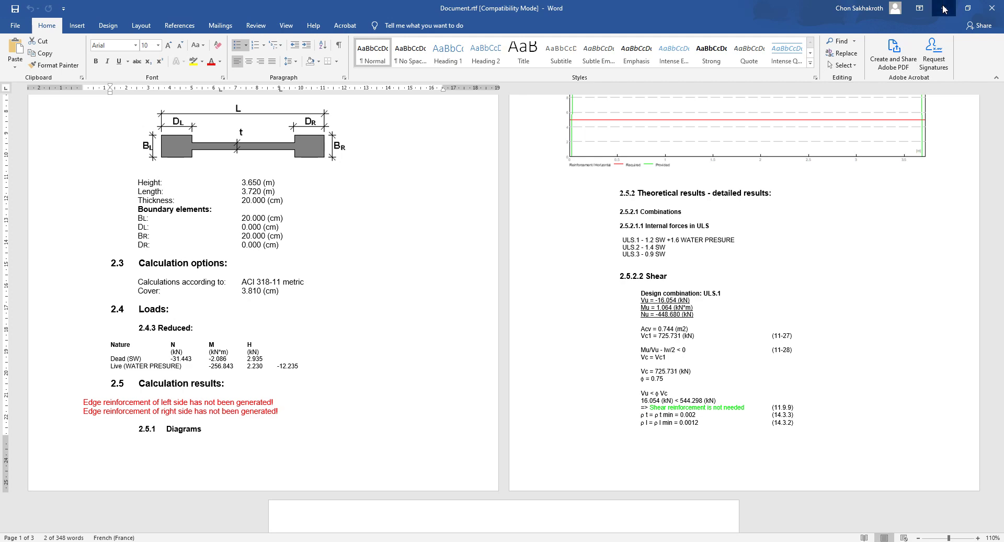
Switch back to Structure (6).dwg in AutoCAD and inspect the FB10(30x55) beams meeting the round columns along grids I and J
{"action": "left_click", "coordinate": [944, 9]}
{"action": "left_click", "coordinate": [599, 255]}
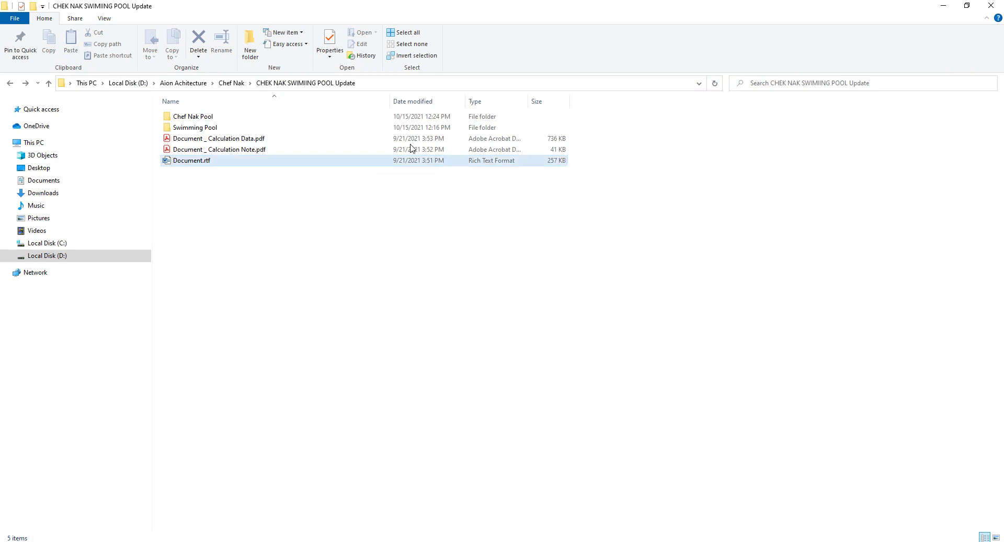
{"action": "left_click", "coordinate": [944, 7]}
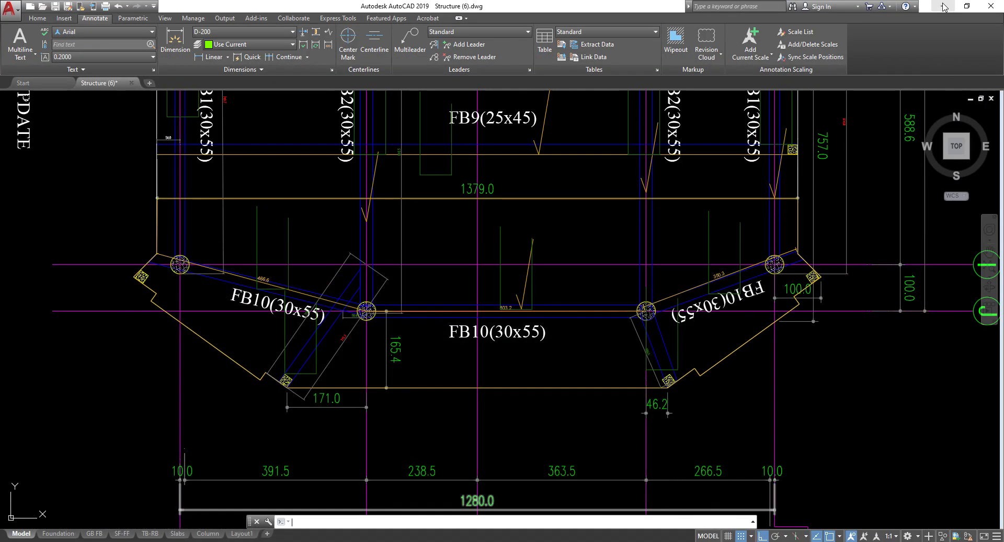
{"action": "left_click", "coordinate": [944, 6]}
{"action": "scroll", "coordinate": [434, 377], "scroll_direction": "down", "scroll_amount": 6}
{"action": "scroll", "coordinate": [395, 366], "scroll_direction": "up", "scroll_amount": 12}
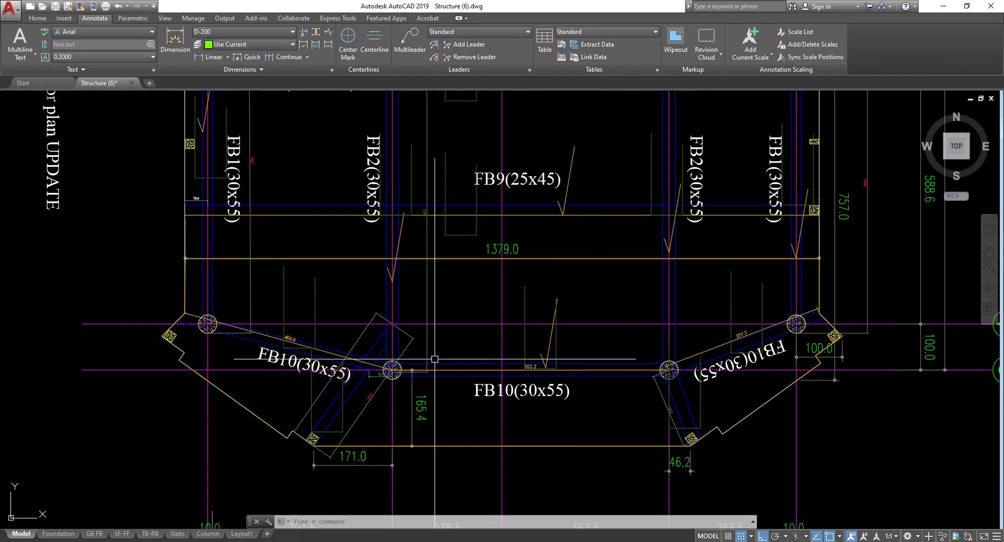
{"action": "scroll", "coordinate": [340, 356], "scroll_direction": "down", "scroll_amount": 3}
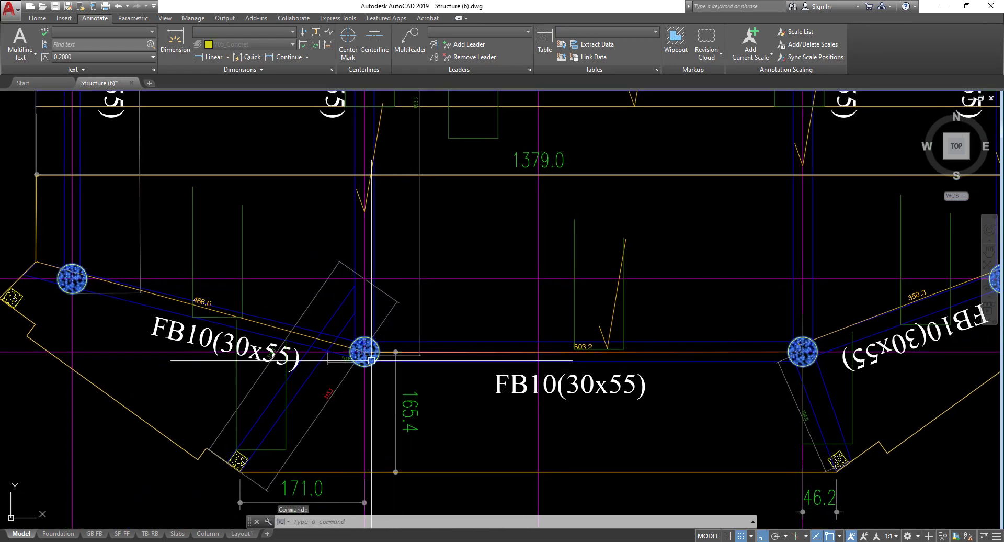
Examine the round column on grid J where the angled and straight FB10(30x55) beams meet
{"action": "scroll", "coordinate": [387, 354], "scroll_direction": "up", "scroll_amount": 2}
{"action": "scroll", "coordinate": [365, 373], "scroll_direction": "up", "scroll_amount": 2}
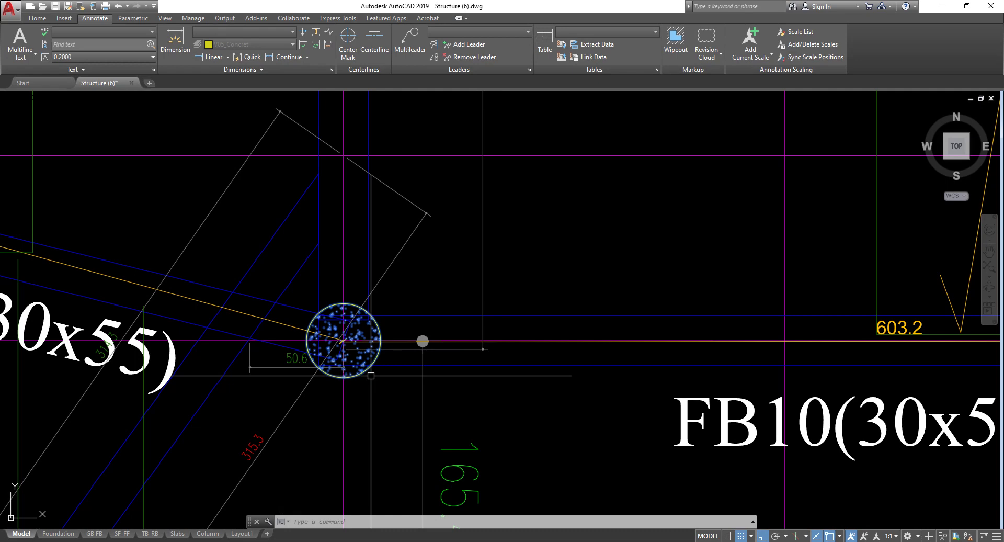
{"action": "scroll", "coordinate": [371, 376], "scroll_direction": "up", "scroll_amount": 1}
{"action": "scroll", "coordinate": [369, 390], "scroll_direction": "up", "scroll_amount": 2}
{"action": "scroll", "coordinate": [369, 389], "scroll_direction": "up", "scroll_amount": 1}
{"action": "scroll", "coordinate": [390, 406], "scroll_direction": "down", "scroll_amount": 3}
{"action": "scroll", "coordinate": [407, 418], "scroll_direction": "up", "scroll_amount": 3}
{"action": "scroll", "coordinate": [418, 403], "scroll_direction": "down", "scroll_amount": 5}
{"action": "scroll", "coordinate": [413, 411], "scroll_direction": "up", "scroll_amount": 4}
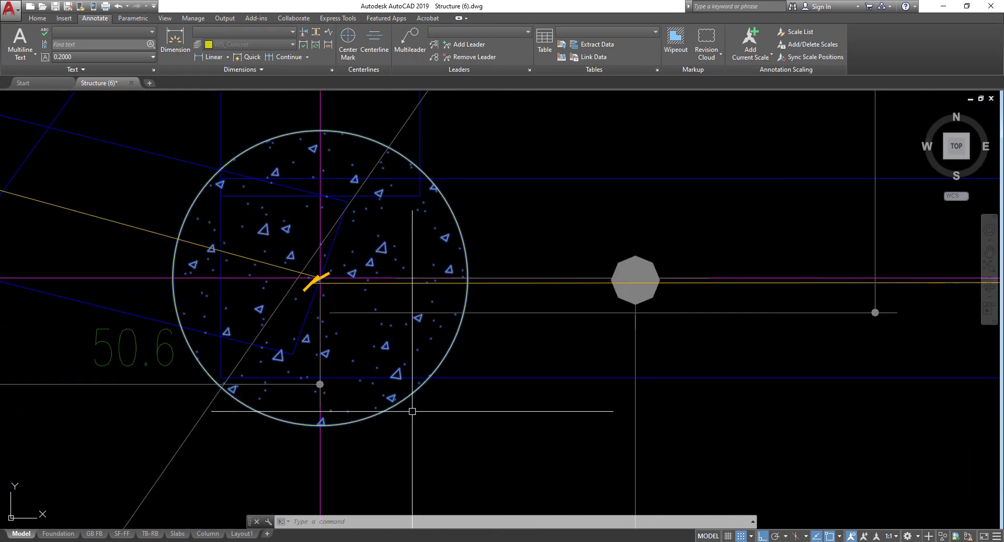
{"action": "scroll", "coordinate": [371, 399], "scroll_direction": "down", "scroll_amount": 5}
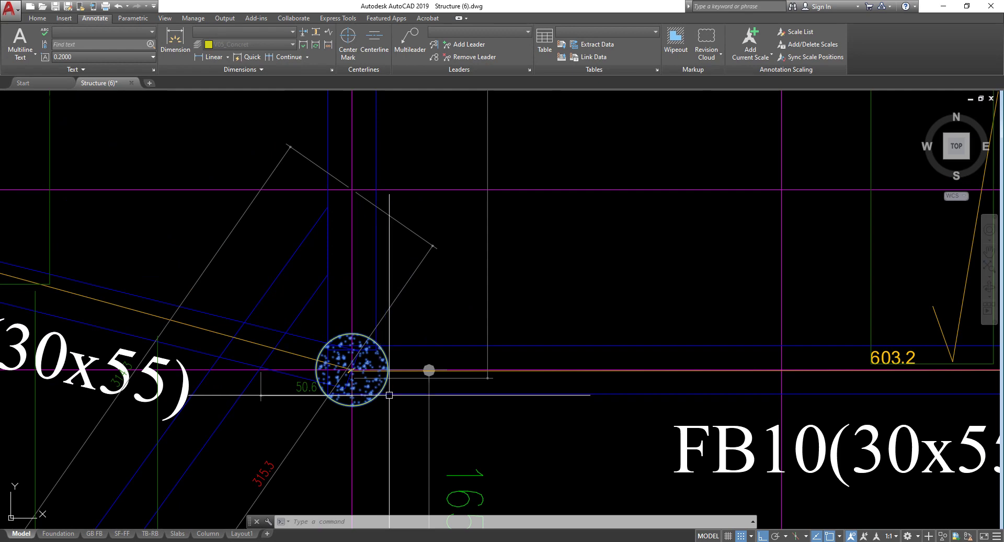
{"action": "scroll", "coordinate": [386, 402], "scroll_direction": "up", "scroll_amount": 3}
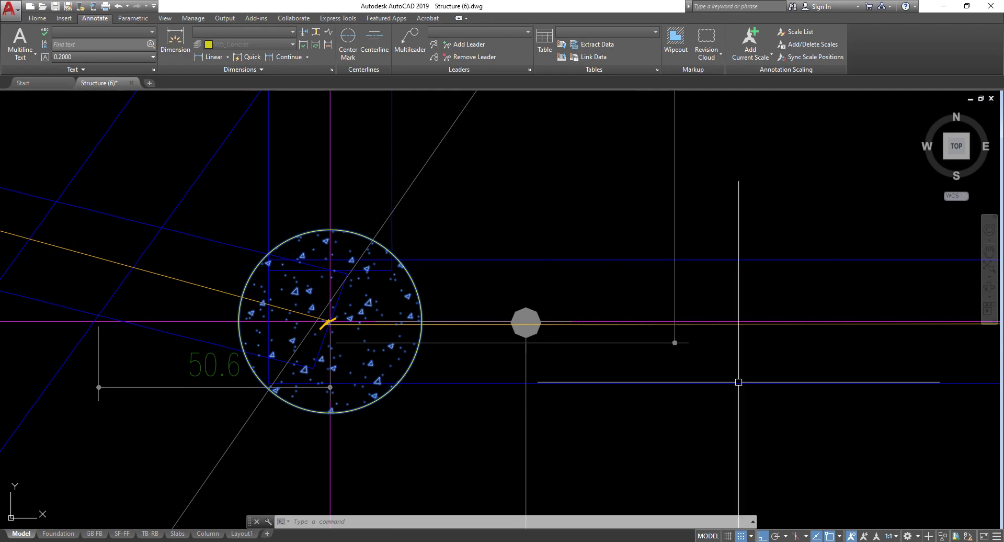
Clear the column selection in the second, third and fourth floor structural plan
{"action": "scroll", "coordinate": [611, 384], "scroll_direction": "down", "scroll_amount": 6}
{"action": "middle_click_drag", "start_coordinate": [523, 301], "coordinate": [397, 294]}
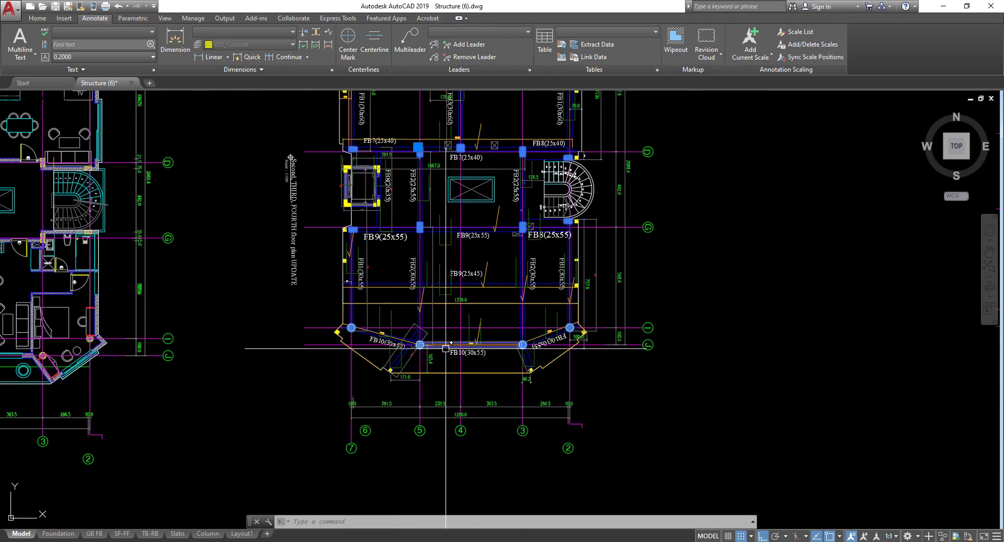
{"action": "key", "text": "Escape"}
{"action": "scroll", "coordinate": [475, 307], "scroll_direction": "up", "scroll_amount": 2}
{"action": "scroll", "coordinate": [447, 383], "scroll_direction": "down", "scroll_amount": 5}
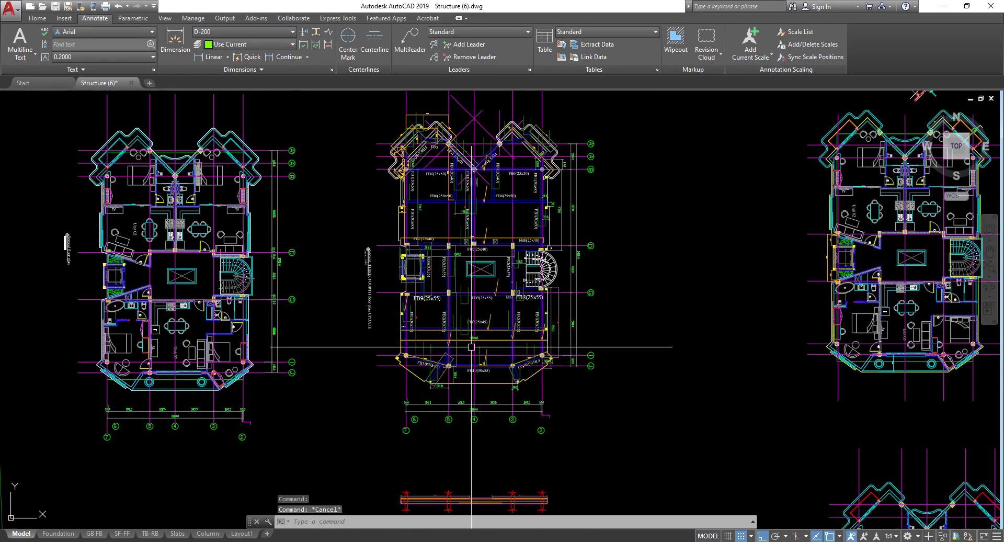
Compare the first floor architectural plan with the structural beam layout drawn beside it
{"action": "middle_click_drag", "start_coordinate": [434, 329], "coordinate": [381, 336]}
{"action": "scroll", "coordinate": [560, 337], "scroll_direction": "down", "scroll_amount": 4}
{"action": "scroll", "coordinate": [616, 331], "scroll_direction": "up", "scroll_amount": 4}
{"action": "middle_click_drag", "start_coordinate": [617, 331], "coordinate": [530, 405]}
{"action": "scroll", "coordinate": [471, 335], "scroll_direction": "up", "scroll_amount": 2}
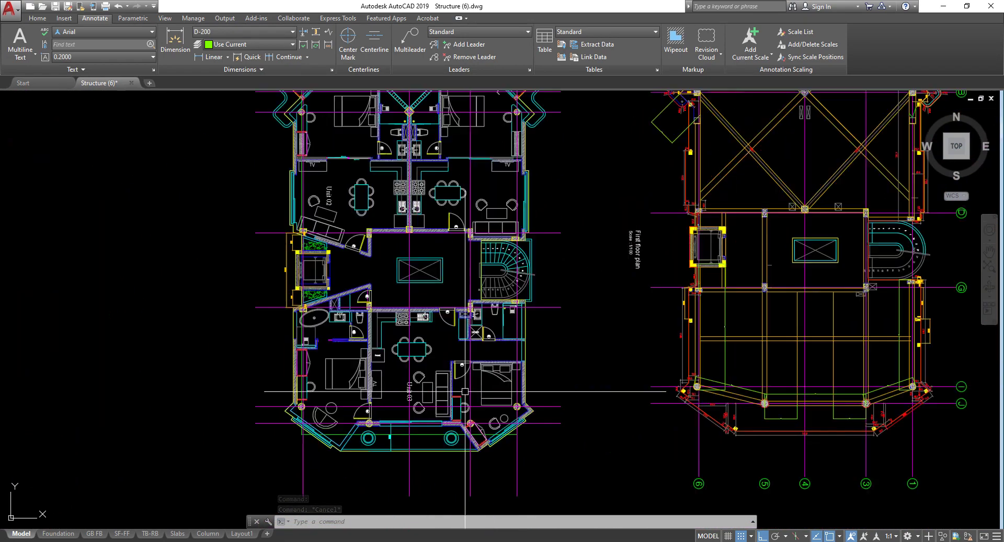
{"action": "scroll", "coordinate": [368, 340], "scroll_direction": "down", "scroll_amount": 2}
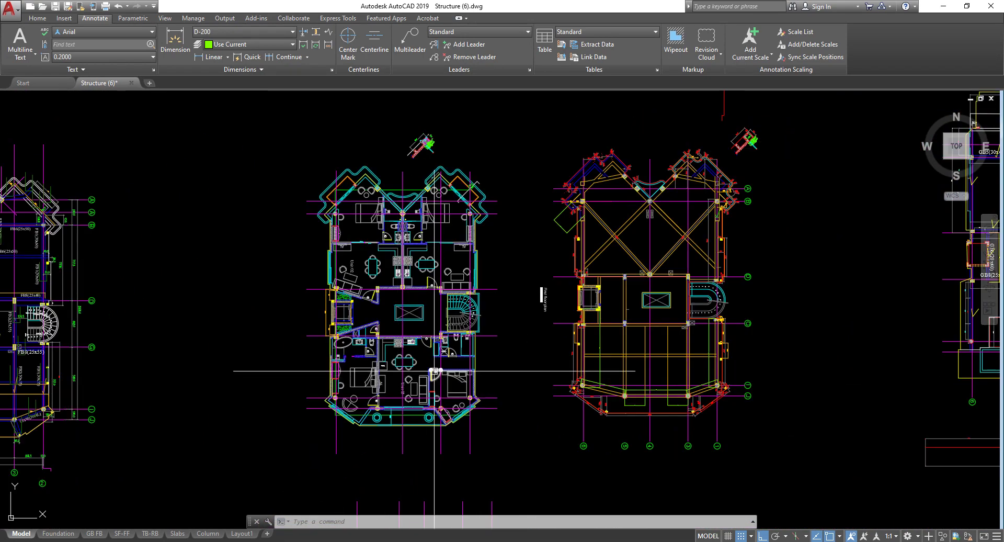
{"action": "scroll", "coordinate": [434, 371], "scroll_direction": "up", "scroll_amount": 3}
{"action": "scroll", "coordinate": [435, 371], "scroll_direction": "down", "scroll_amount": 3}
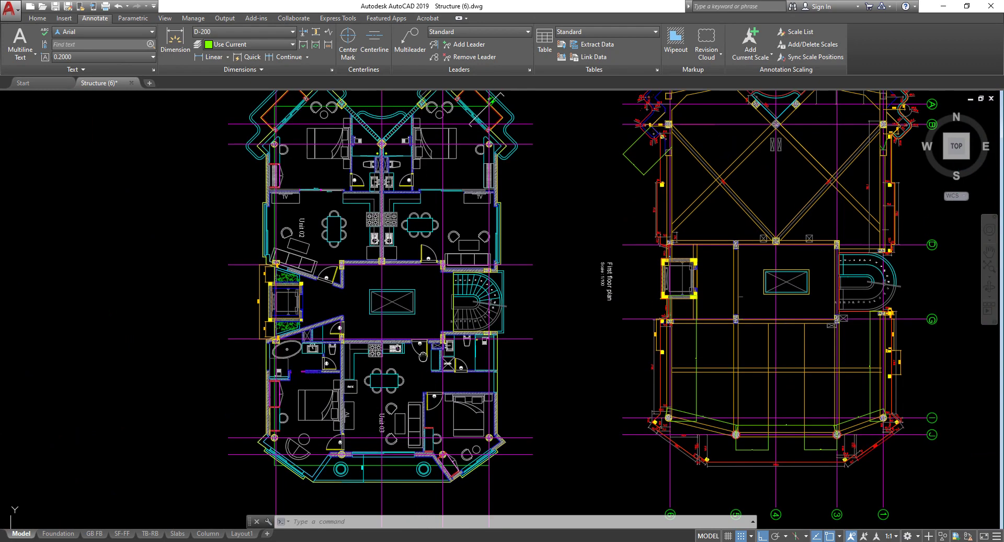
{"action": "middle_click_drag", "start_coordinate": [434, 385], "coordinate": [436, 416]}
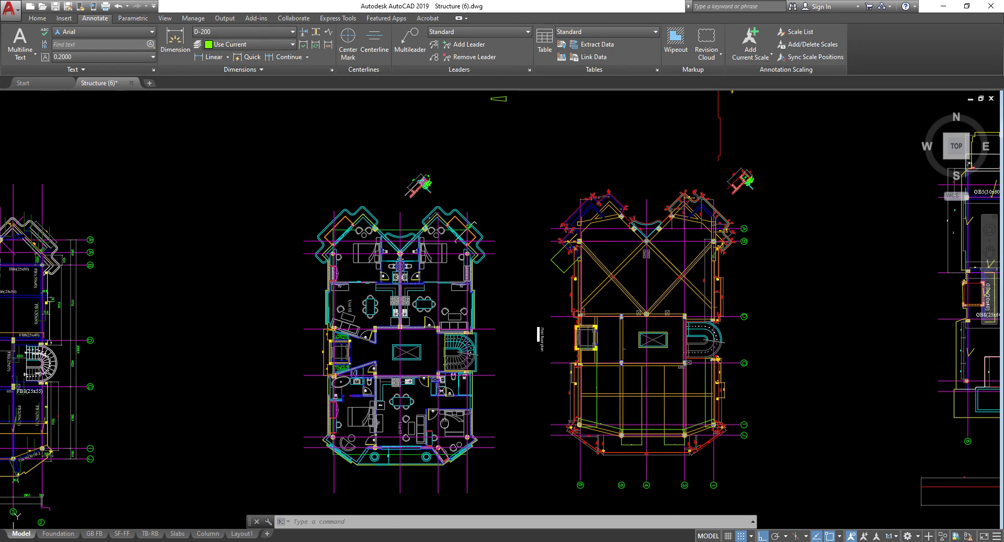
{"action": "scroll", "coordinate": [436, 416], "scroll_direction": "up", "scroll_amount": 2}
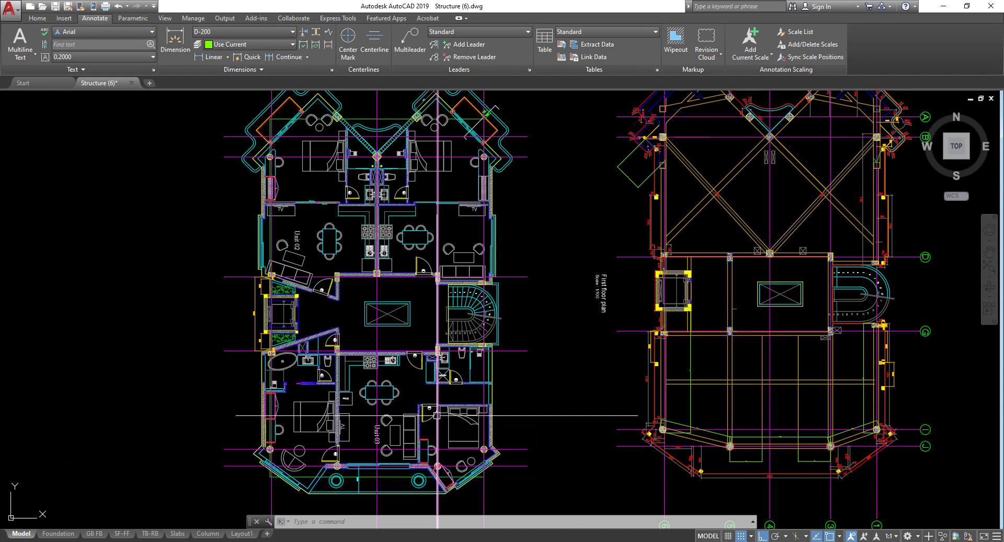
{"action": "middle_click_drag", "start_coordinate": [417, 383], "coordinate": [417, 389]}
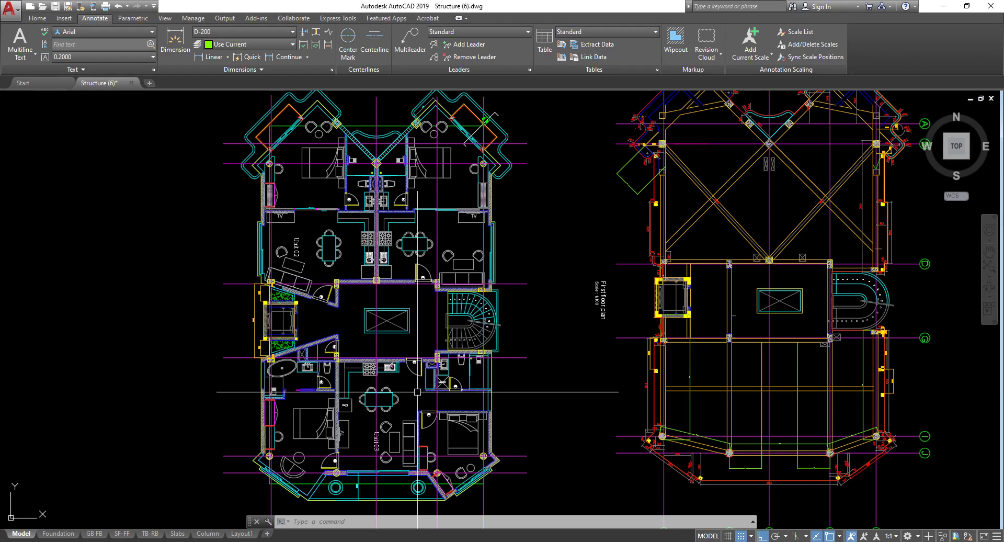
Look over the full set of plans in the drawing and the reinforcement details beneath the foundation plan
{"action": "scroll", "coordinate": [297, 336], "scroll_direction": "down", "scroll_amount": 8}
{"action": "scroll", "coordinate": [347, 290], "scroll_direction": "down", "scroll_amount": 3}
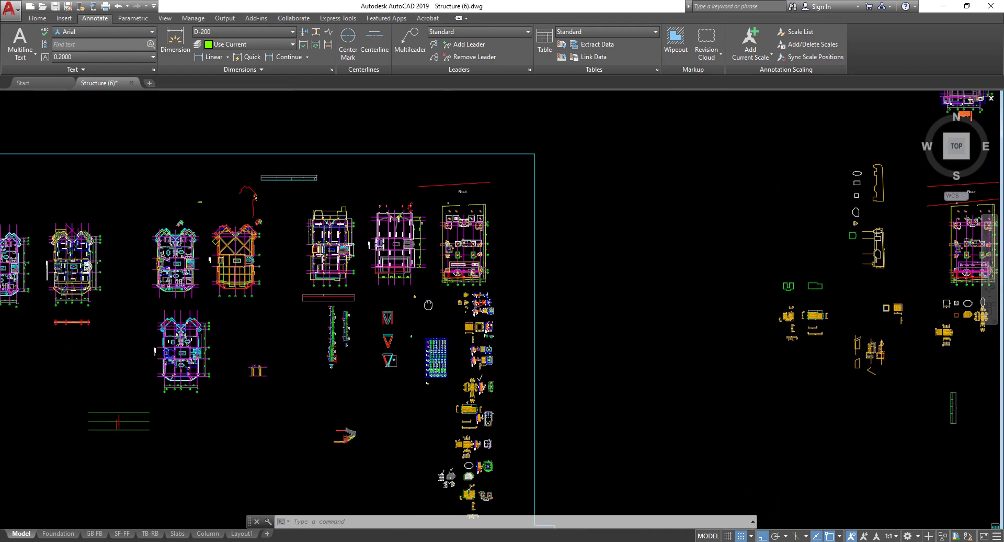
{"action": "middle_click_drag", "start_coordinate": [459, 332], "coordinate": [157, 325]}
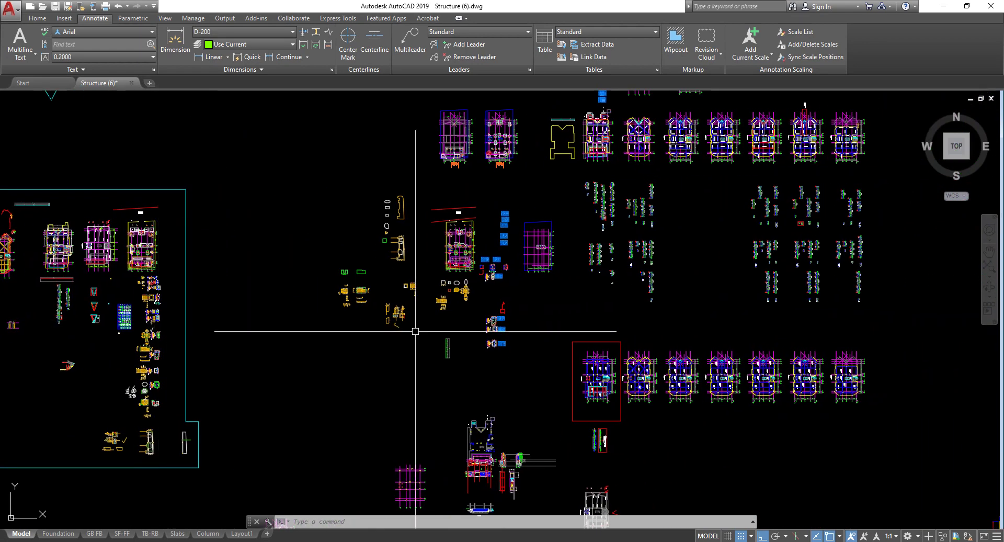
{"action": "middle_click_drag", "start_coordinate": [240, 345], "coordinate": [481, 352]}
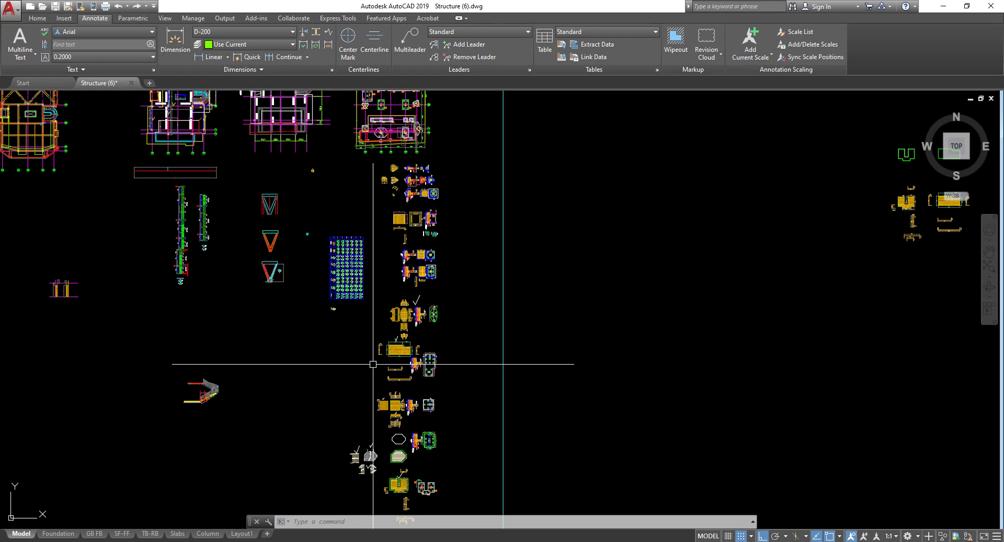
Switch to the For Online Course folder in File Explorer and open Slab Analysis by Coefficient Method v2.2.exe
{"action": "mouse_move", "coordinate": [388, 367]}
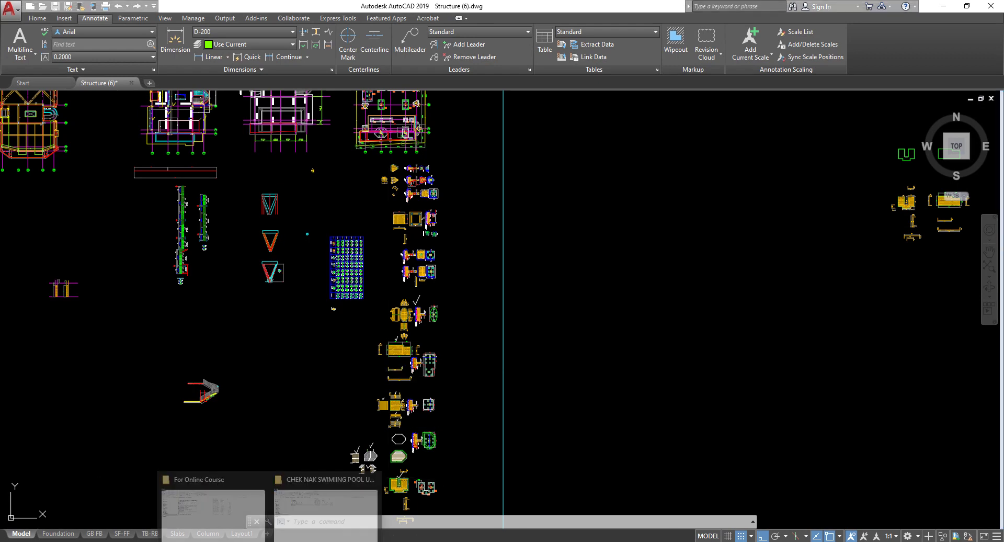
{"action": "left_click", "coordinate": [332, 527]}
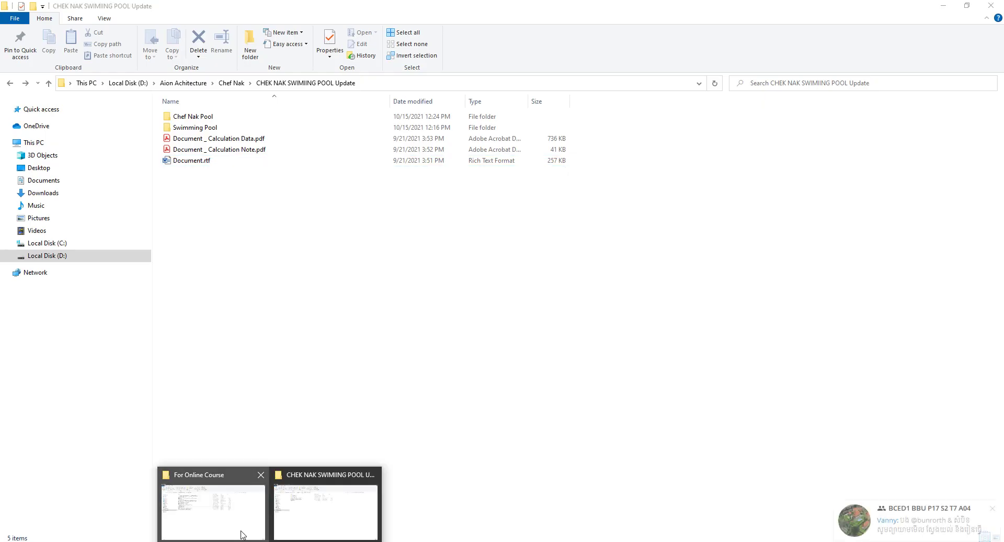
{"action": "left_click", "coordinate": [240, 531]}
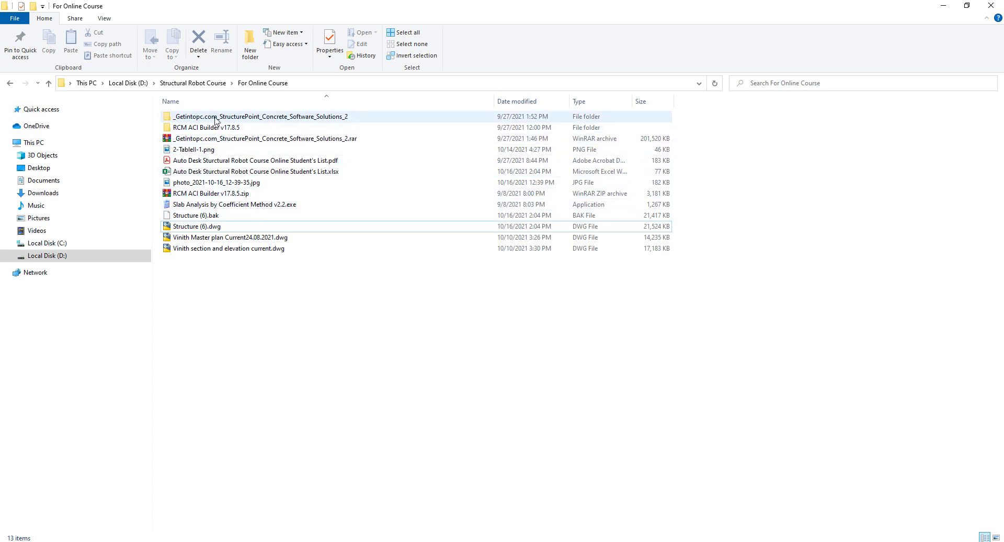
{"action": "left_click", "coordinate": [203, 205]}
{"action": "double_click", "coordinate": [203, 204]}
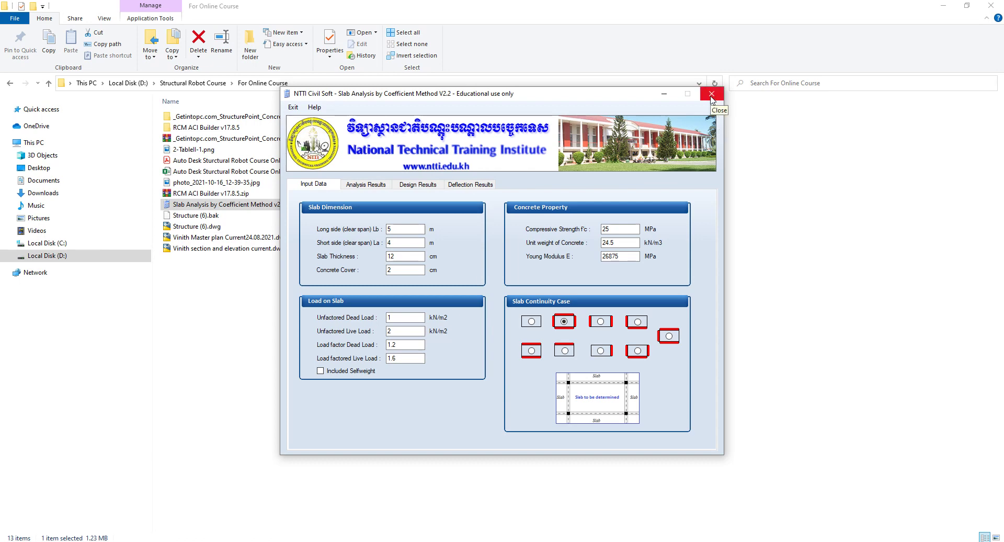
Close the slab analysis program and minimize both folder windows to return to the AutoCAD drawing
{"action": "left_click_drag", "start_coordinate": [634, 101], "coordinate": [629, 147]}
{"action": "left_click", "coordinate": [707, 142]}
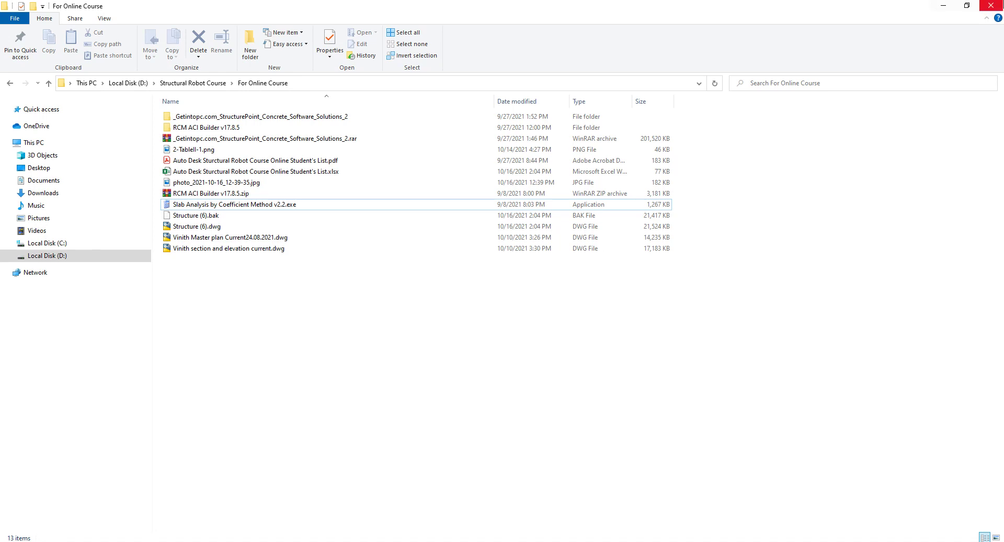
{"action": "left_click", "coordinate": [943, 5]}
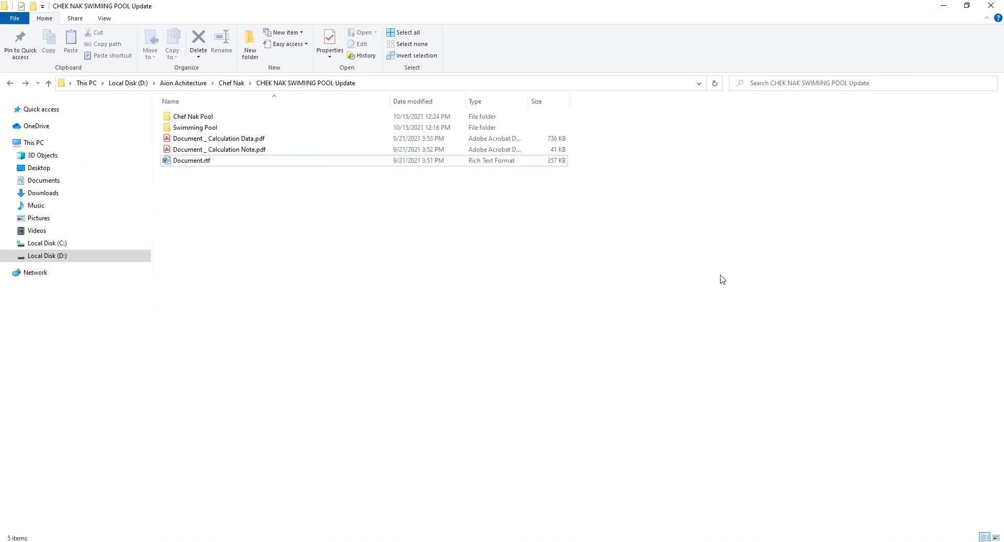
{"action": "left_click", "coordinate": [943, 5]}
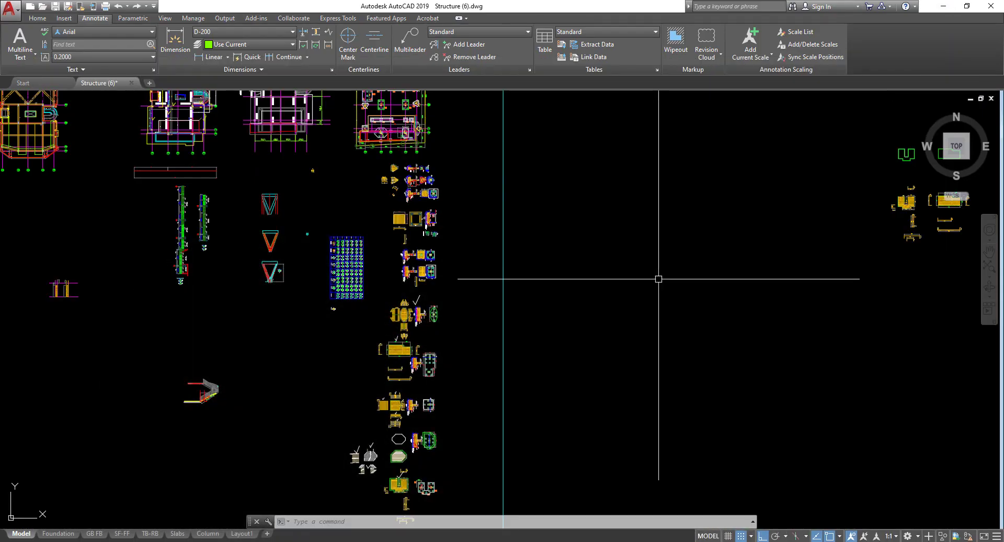
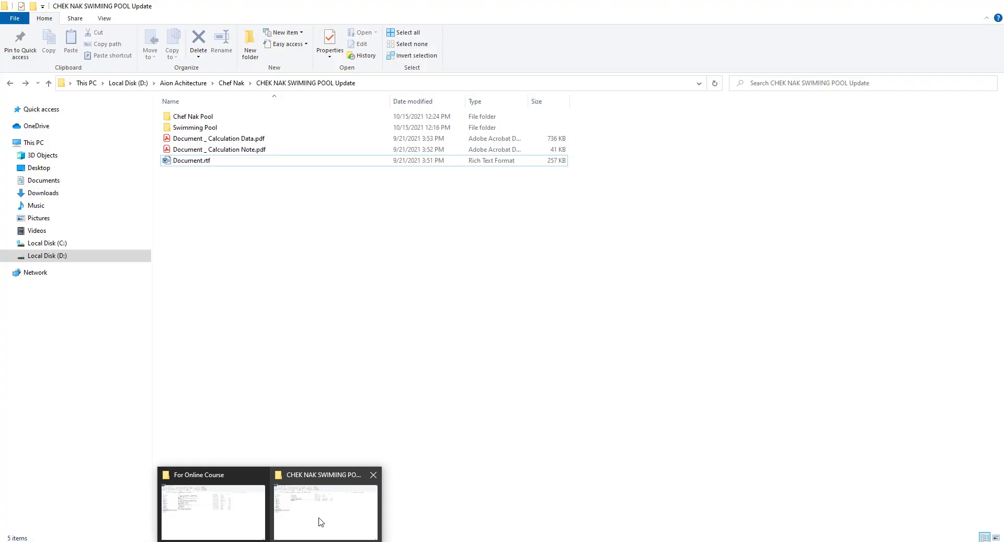
Switch to File Explorer and browse the Aion Achitecture project folders to Propped House Robot Design
{"action": "left_click", "coordinate": [320, 521]}
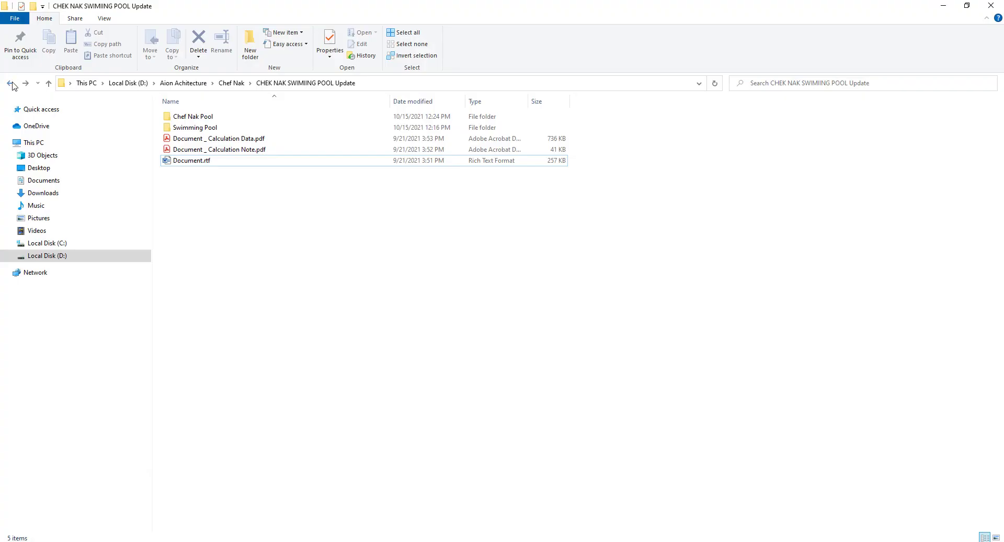
{"action": "left_click", "coordinate": [10, 82]}
{"action": "left_click", "coordinate": [10, 83]}
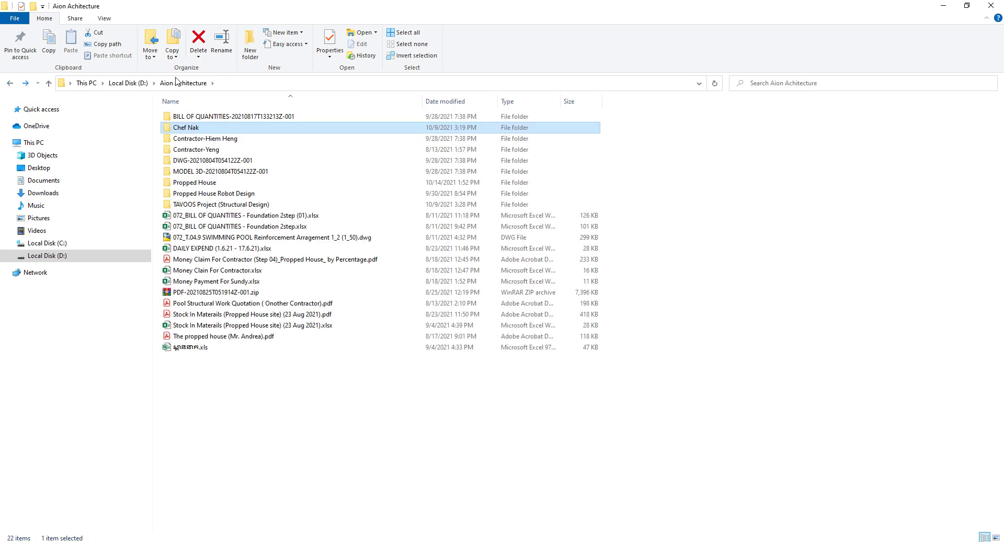
{"action": "left_click", "coordinate": [216, 183]}
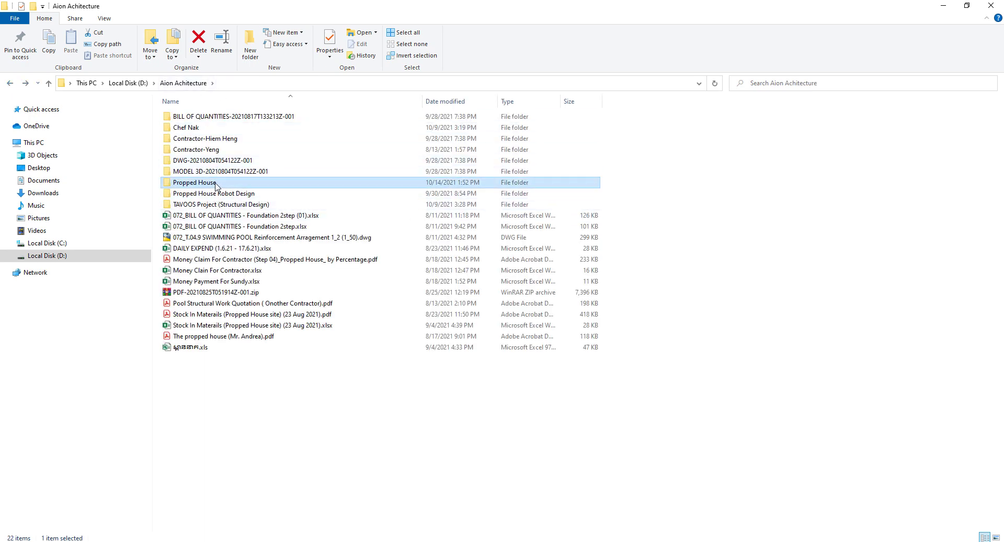
{"action": "double_click", "coordinate": [215, 183]}
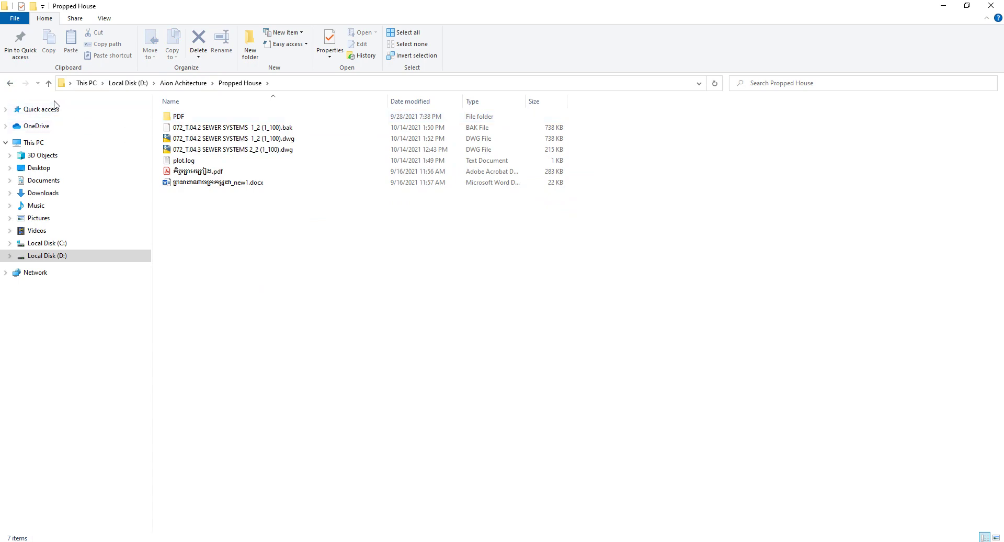
{"action": "left_click", "coordinate": [10, 82]}
{"action": "double_click", "coordinate": [196, 194]}
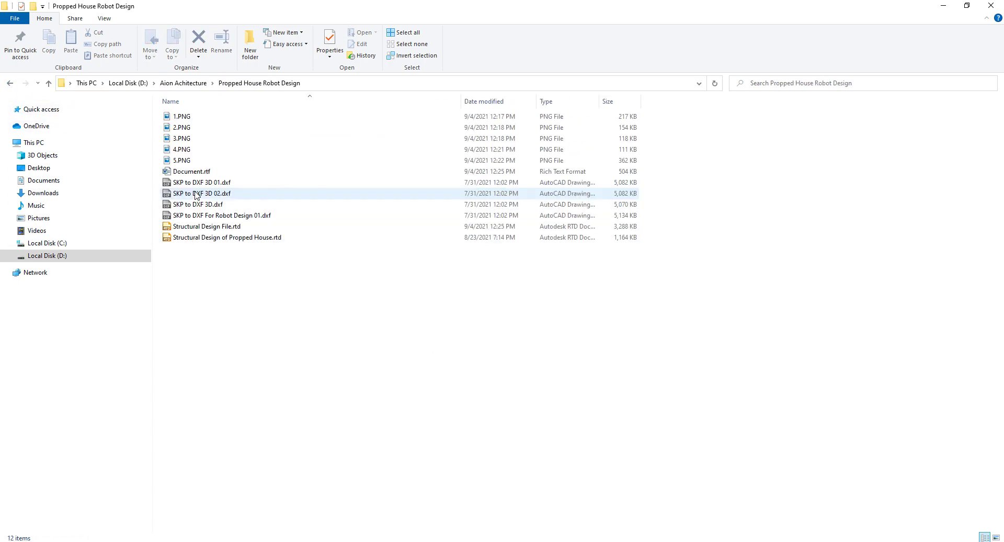
Open 1.PNG in a maximized Photos window and view the Propped House 3D Robot model
{"action": "double_click", "coordinate": [181, 118]}
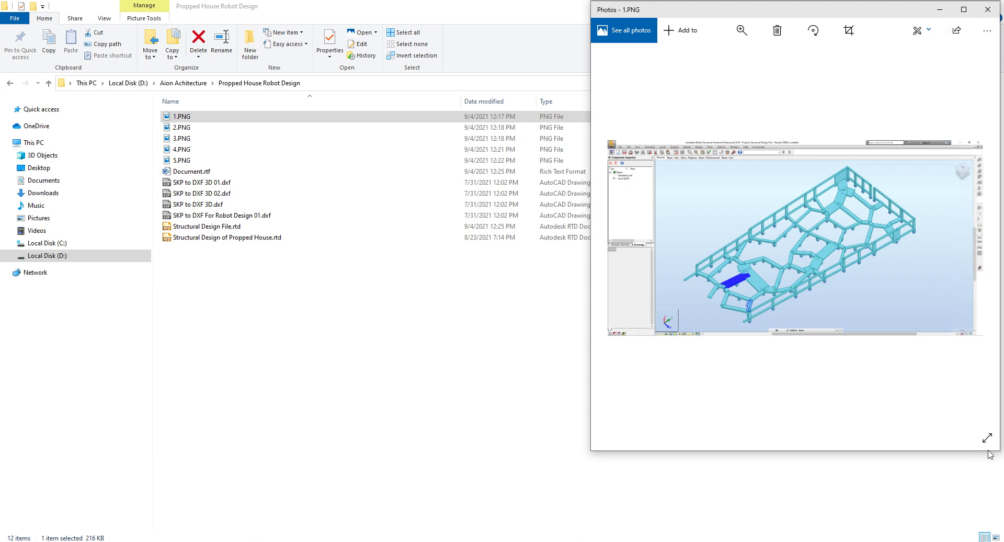
{"action": "left_click", "coordinate": [972, 242]}
{"action": "left_click", "coordinate": [973, 243]}
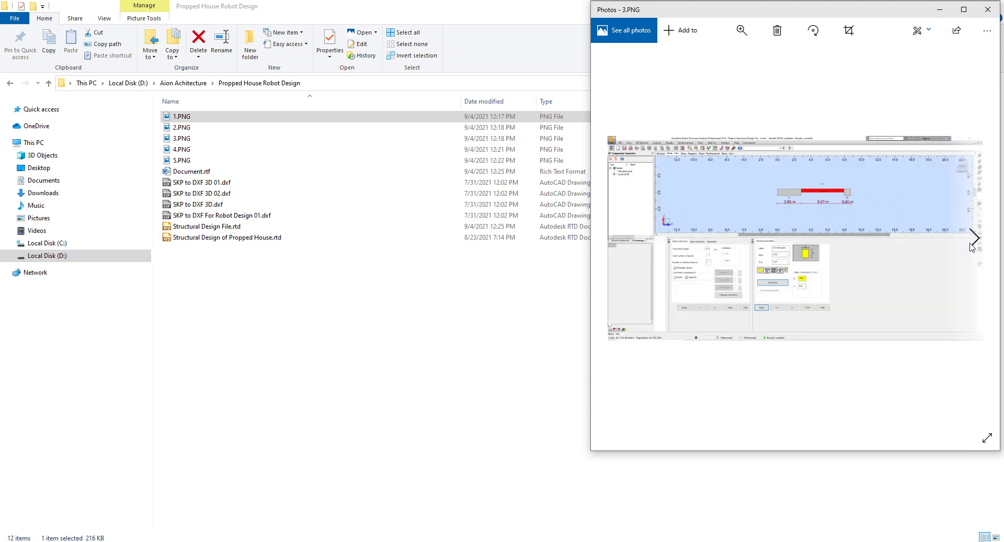
{"action": "left_click", "coordinate": [964, 10]}
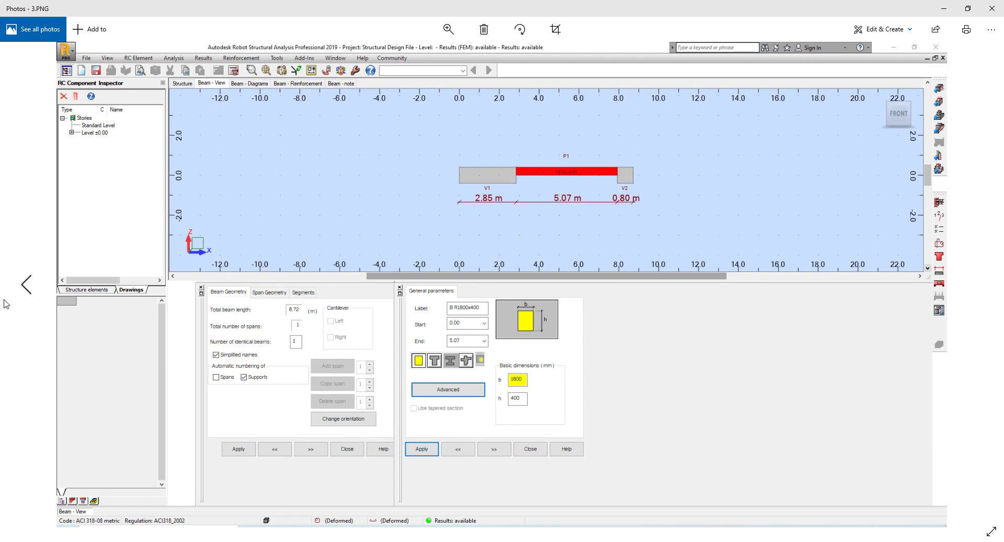
{"action": "left_click", "coordinate": [29, 286]}
{"action": "left_click", "coordinate": [29, 287]}
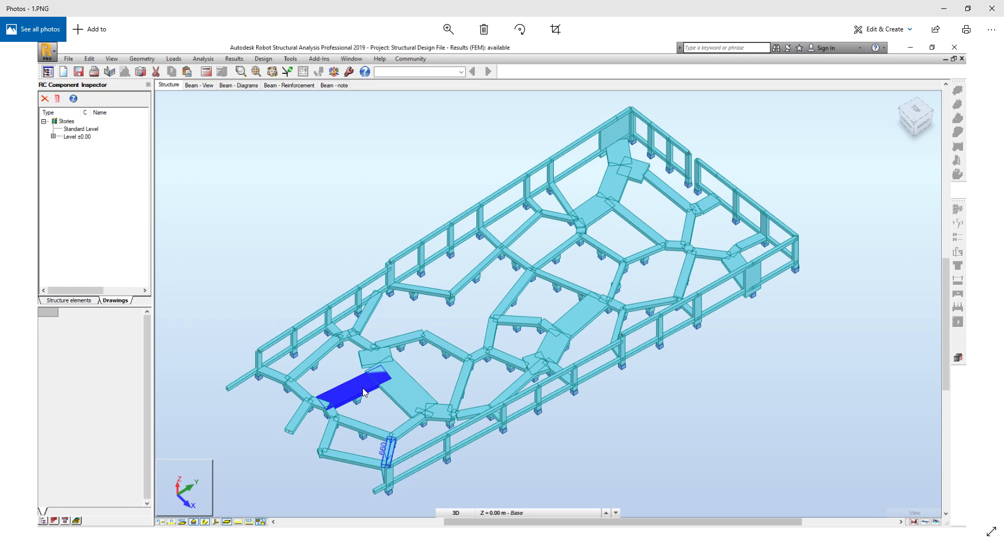
Review the screenshots 3.PNG to 5.PNG showing the beam's geometry, force diagrams and reinforcement
{"action": "left_click", "coordinate": [979, 282]}
{"action": "left_click", "coordinate": [978, 282]}
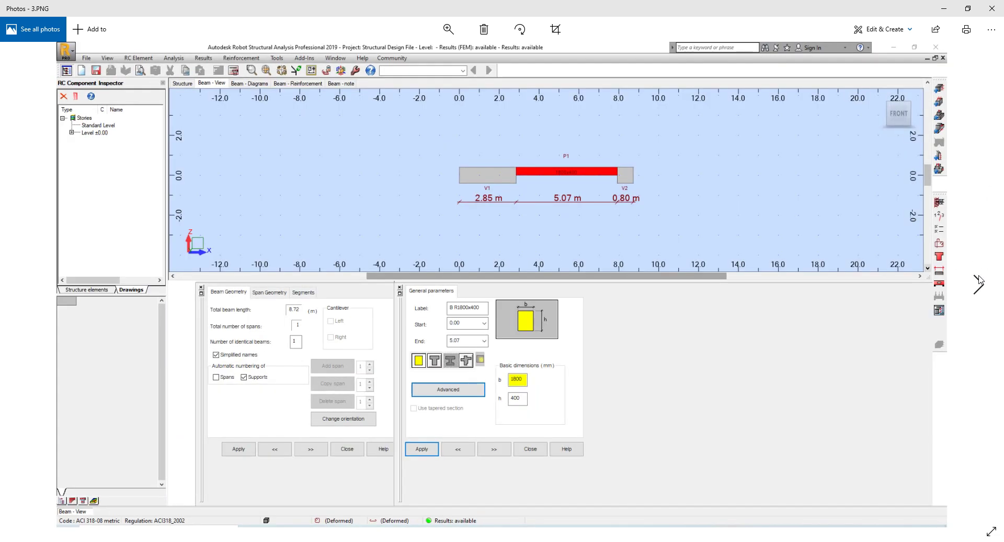
{"action": "left_click", "coordinate": [978, 283]}
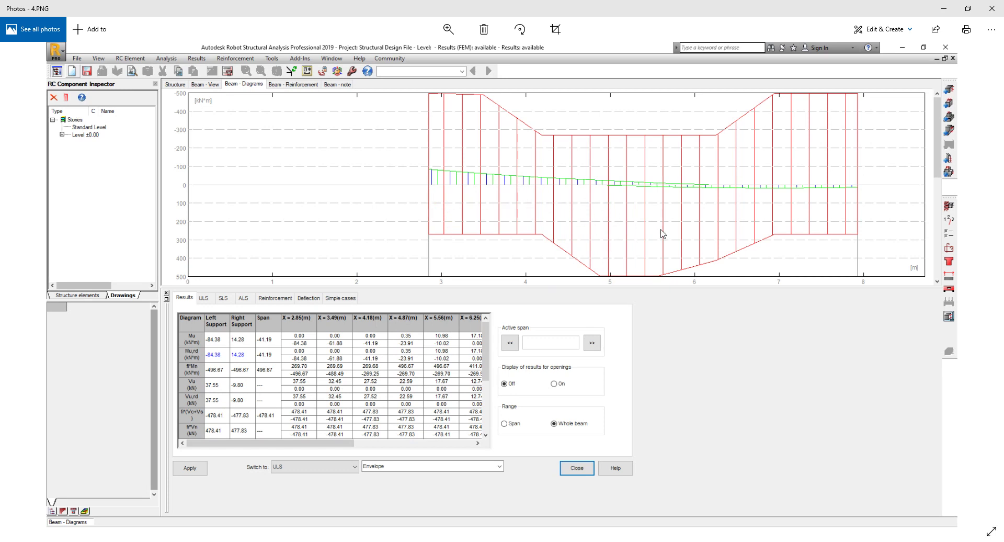
{"action": "left_click", "coordinate": [977, 285]}
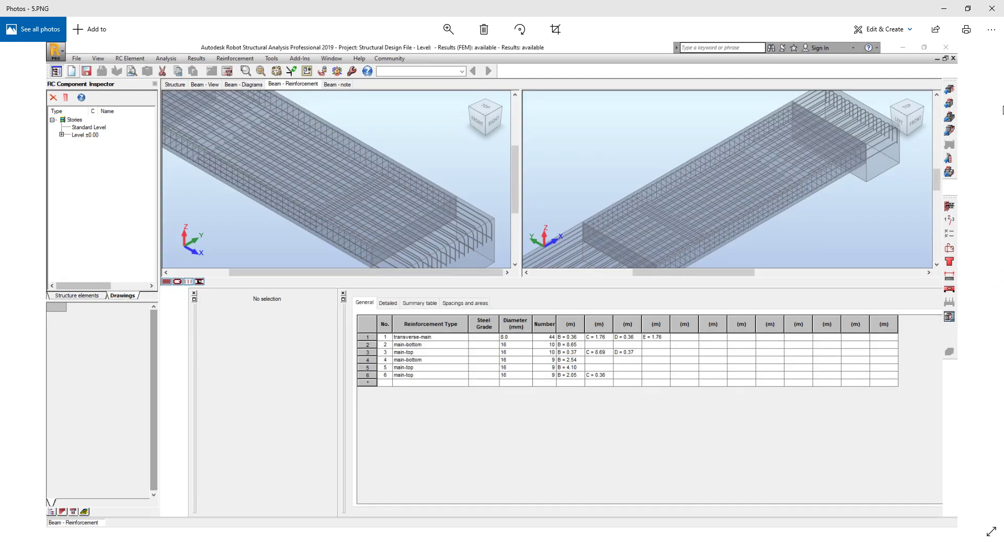
Close the beam reinforcement screenshot and go back to the root folder of Local Disk (D:)
{"action": "left_click", "coordinate": [992, 9]}
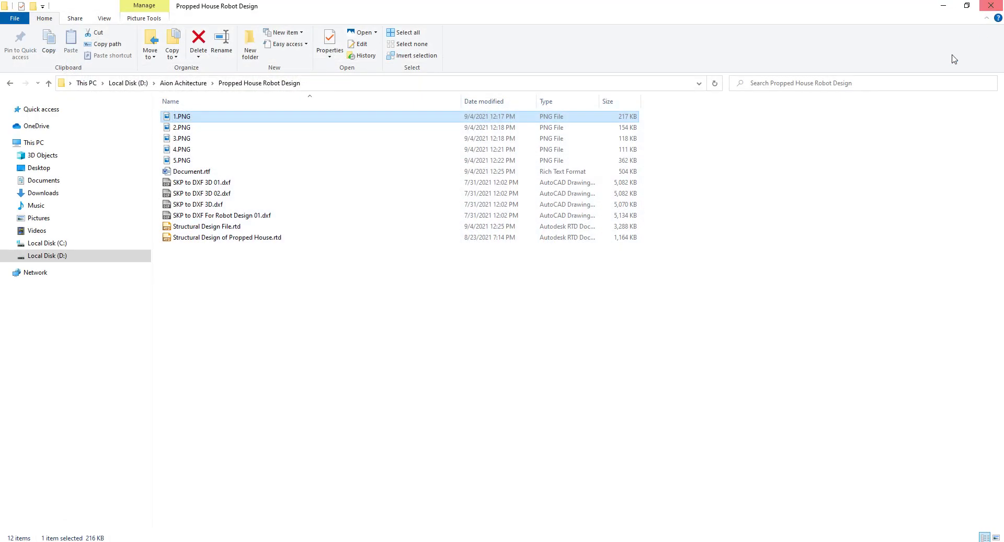
{"action": "left_click", "coordinate": [9, 83]}
{"action": "left_click", "coordinate": [9, 84]}
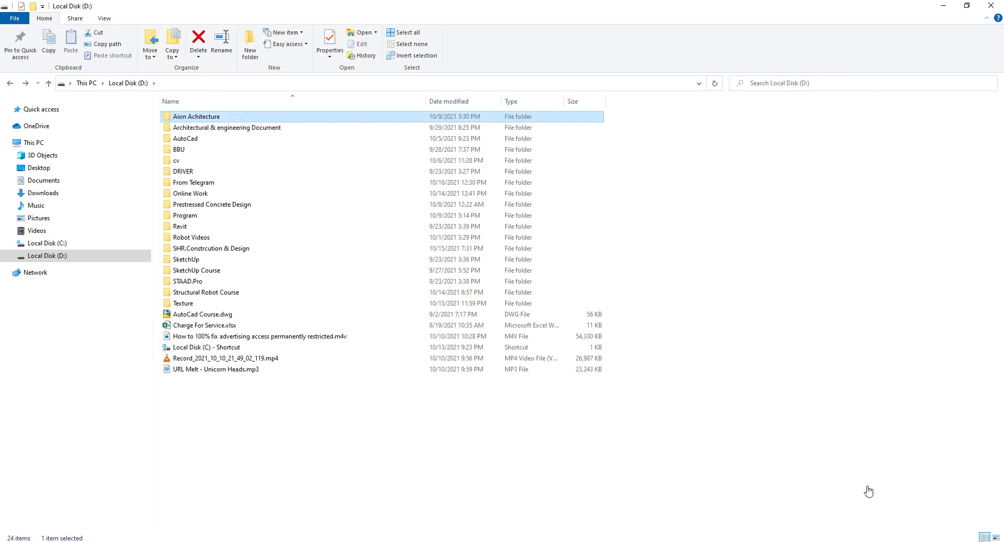
Switch to the Teams meeting window and enlarge it so that it covers most of the screen
{"action": "key", "text": "alt+Tab"}
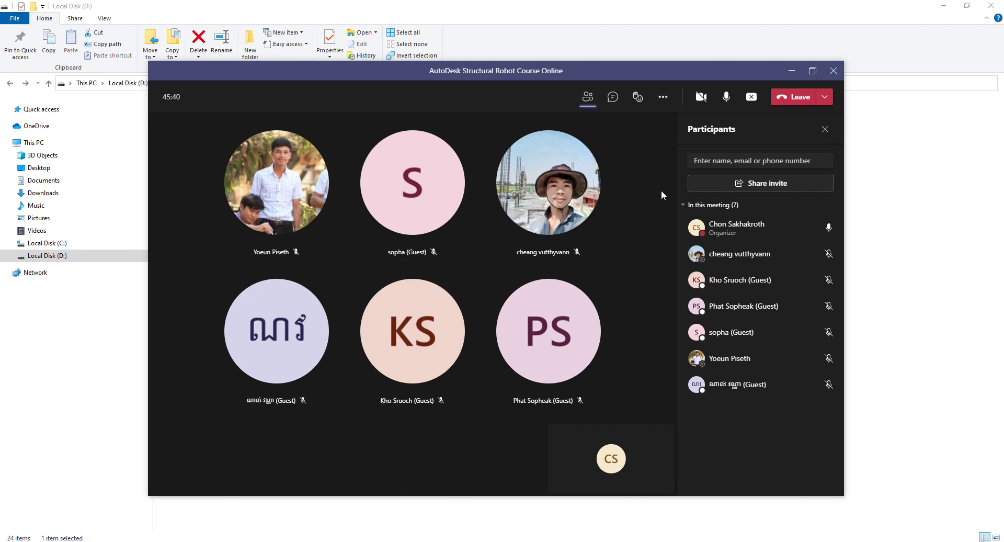
{"action": "left_click_drag", "start_coordinate": [367, 78], "coordinate": [221, 22]}
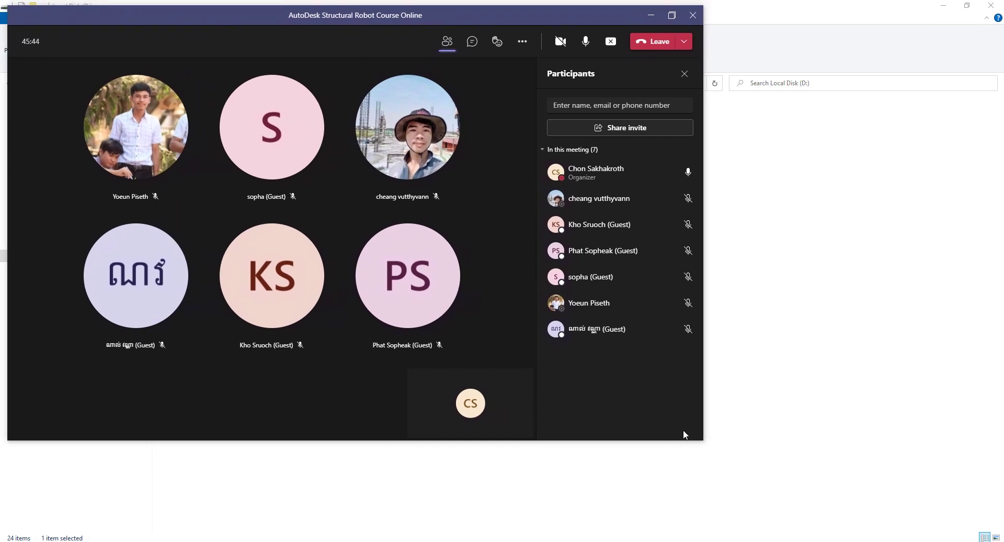
{"action": "left_click_drag", "start_coordinate": [681, 437], "coordinate": [680, 526]}
{"action": "left_click_drag", "start_coordinate": [703, 444], "coordinate": [923, 466]}
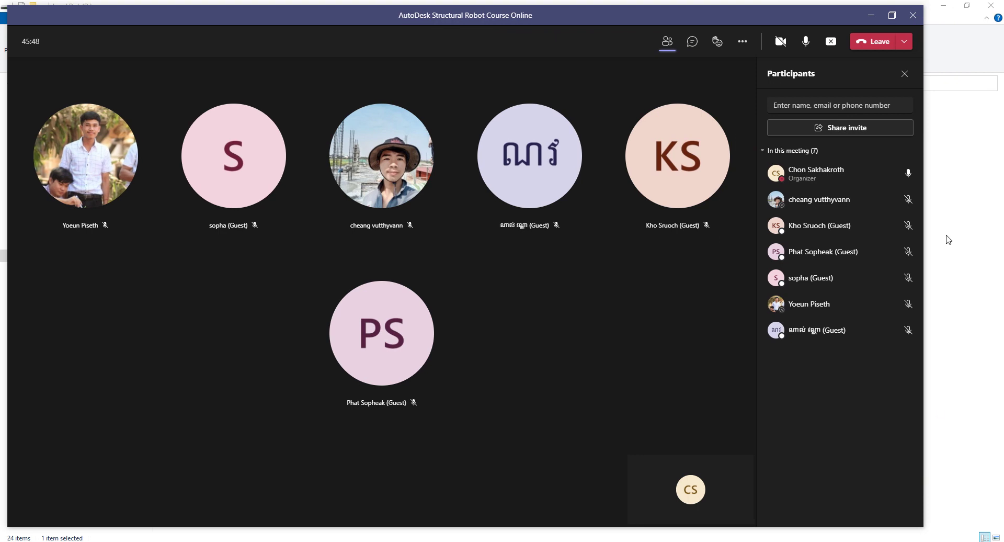
Minimize the Teams meeting and File Explorer windows and view the plans in the AutoCAD drawing
{"action": "left_click", "coordinate": [871, 15]}
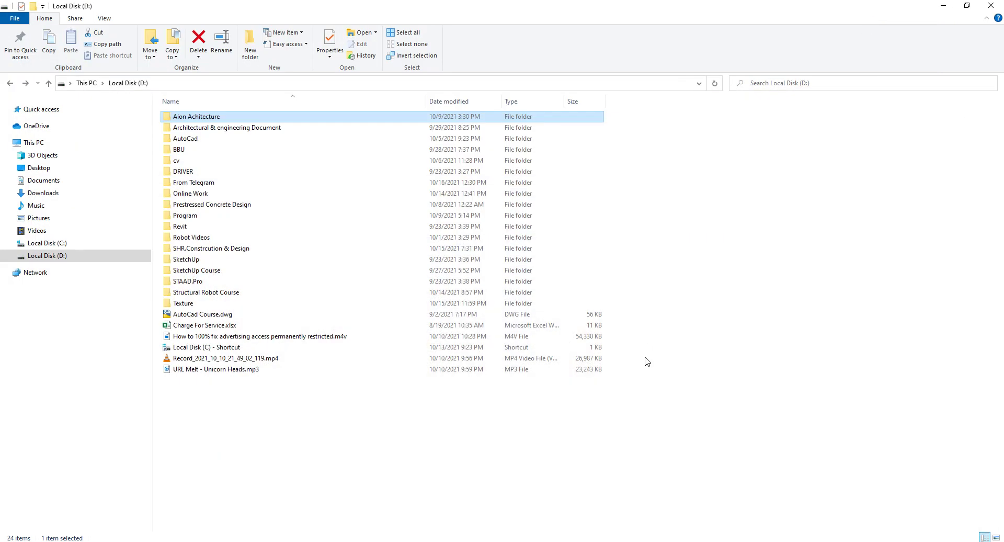
{"action": "left_click", "coordinate": [943, 5]}
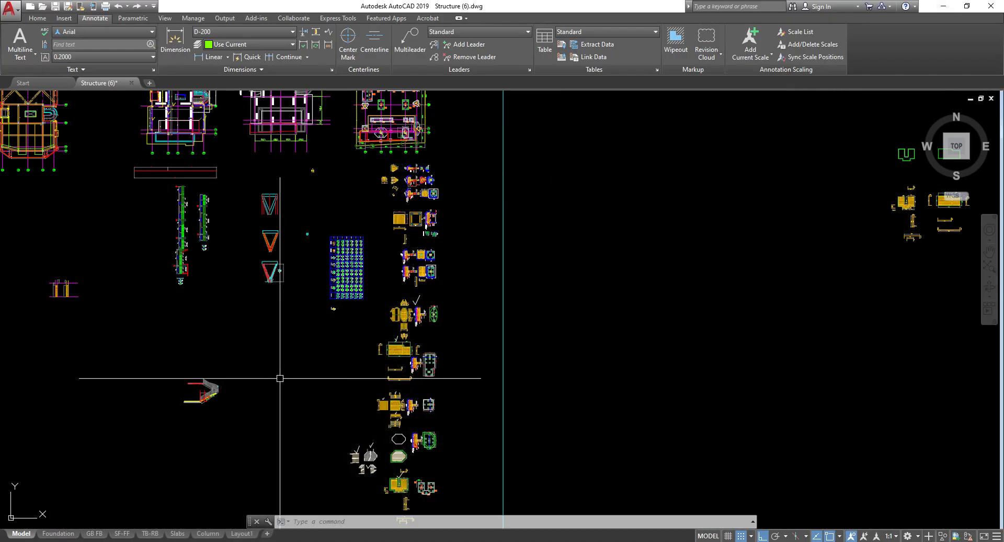
{"action": "scroll", "coordinate": [343, 353], "scroll_direction": "down", "scroll_amount": 3}
{"action": "scroll", "coordinate": [223, 343], "scroll_direction": "up", "scroll_amount": 6}
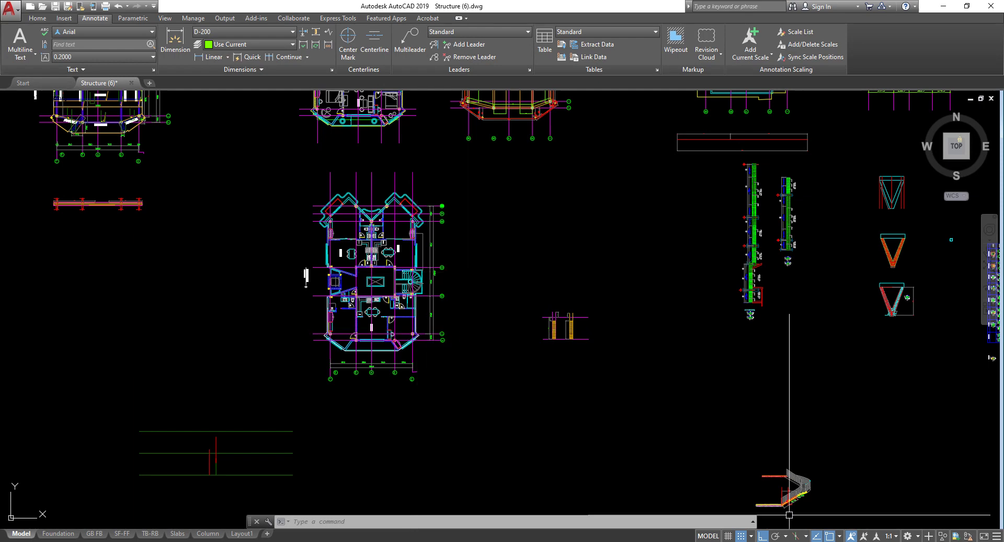
Bring up the Teams meeting briefly, return to AutoCAD and examine the 1F floor plan's units, central hall, lift and stair
{"action": "left_click", "coordinate": [889, 499]}
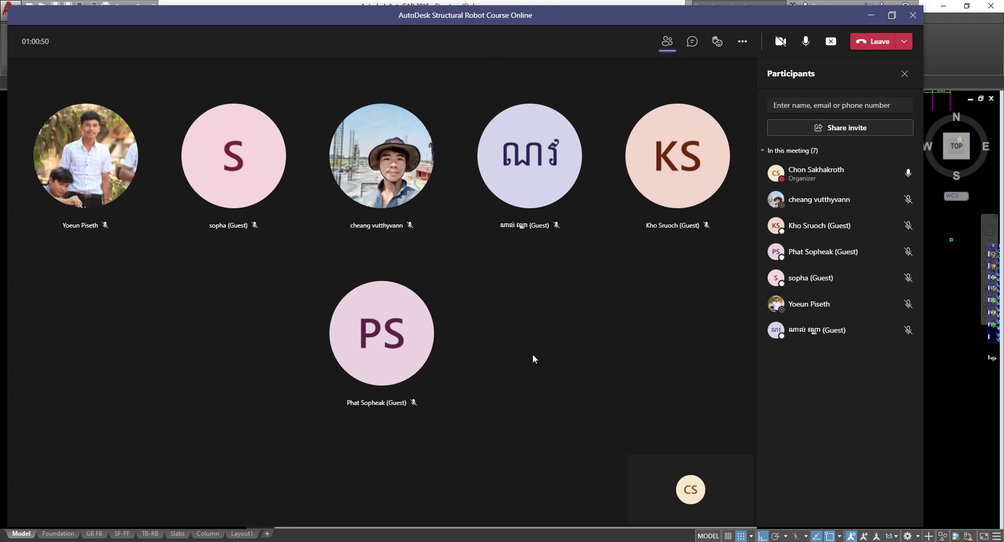
{"action": "left_click", "coordinate": [877, 17]}
{"action": "scroll", "coordinate": [610, 302], "scroll_direction": "down", "scroll_amount": 6}
{"action": "scroll", "coordinate": [535, 292], "scroll_direction": "up", "scroll_amount": 10}
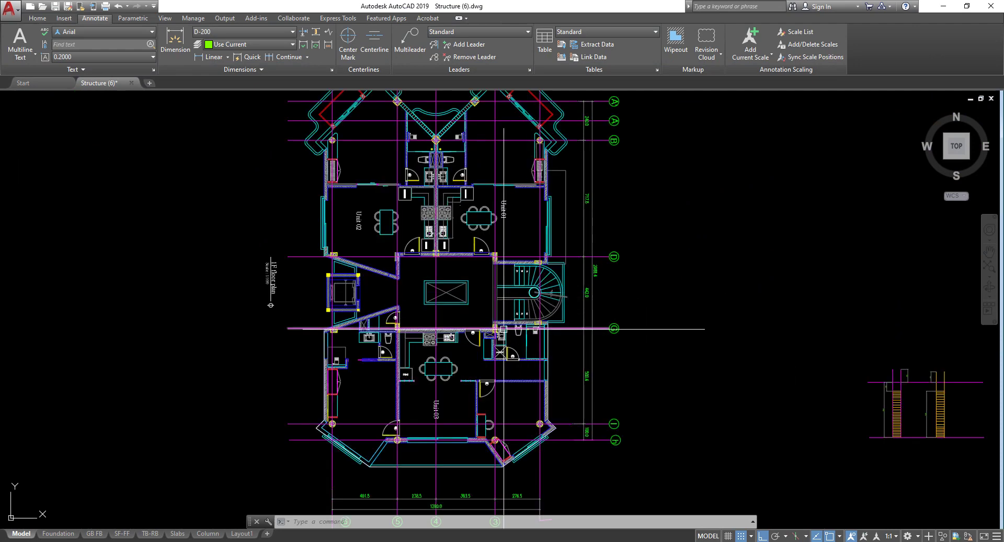
{"action": "scroll", "coordinate": [449, 327], "scroll_direction": "up", "scroll_amount": 2}
{"action": "scroll", "coordinate": [449, 327], "scroll_direction": "down", "scroll_amount": 4}
{"action": "scroll", "coordinate": [454, 353], "scroll_direction": "up", "scroll_amount": 6}
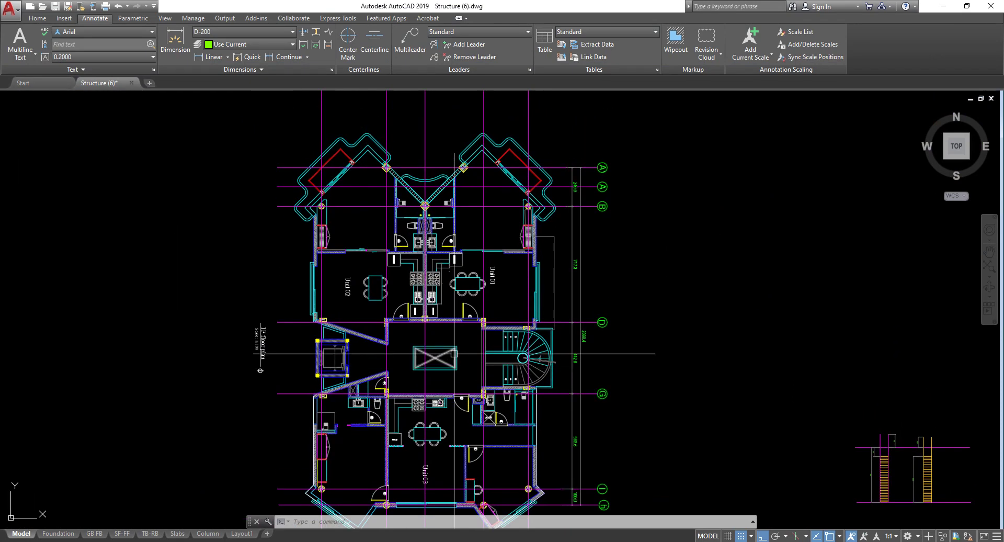
{"action": "scroll", "coordinate": [454, 353], "scroll_direction": "down", "scroll_amount": 5}
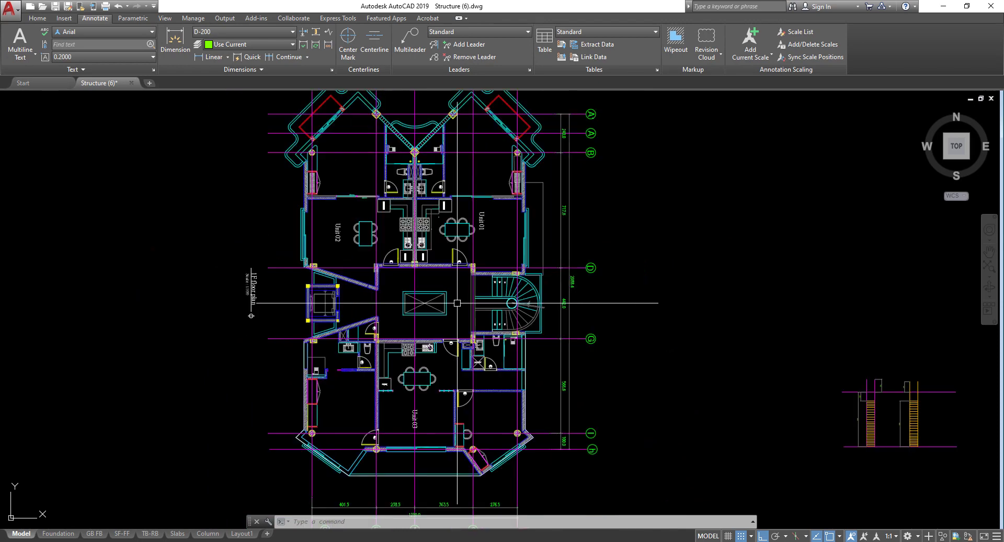
{"action": "scroll", "coordinate": [462, 308], "scroll_direction": "up", "scroll_amount": 3}
{"action": "scroll", "coordinate": [418, 335], "scroll_direction": "down", "scroll_amount": 1}
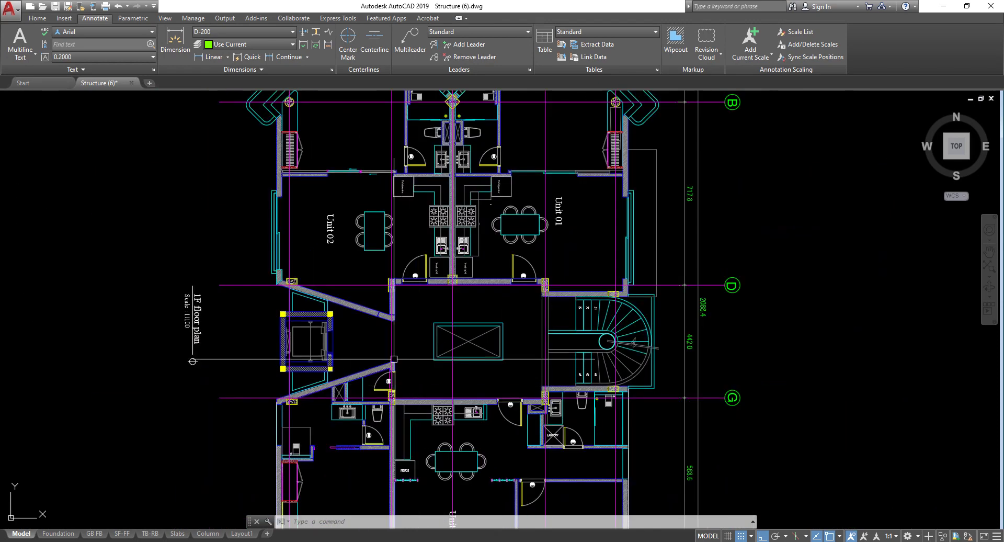
{"action": "scroll", "coordinate": [393, 352], "scroll_direction": "up", "scroll_amount": 2}
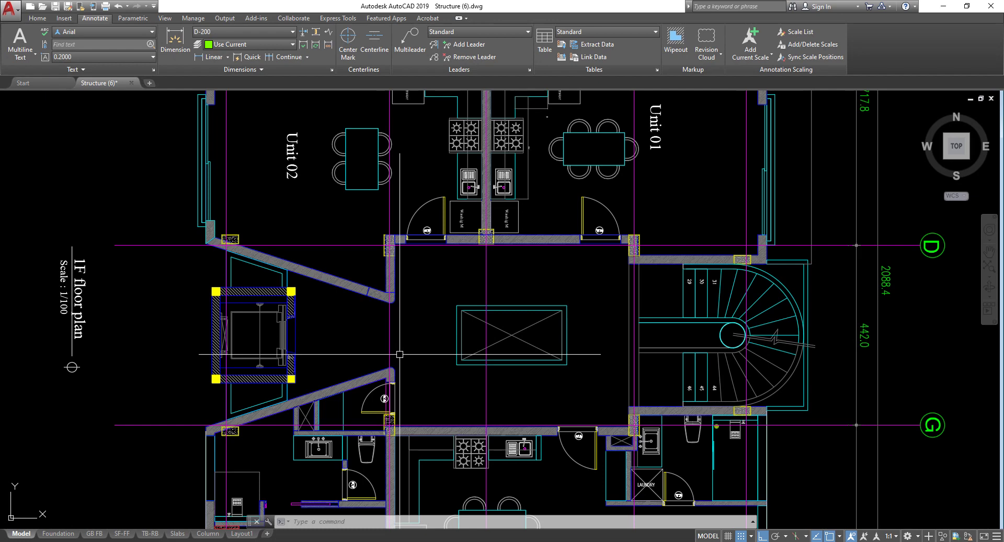
{"action": "scroll", "coordinate": [387, 328], "scroll_direction": "down", "scroll_amount": 4}
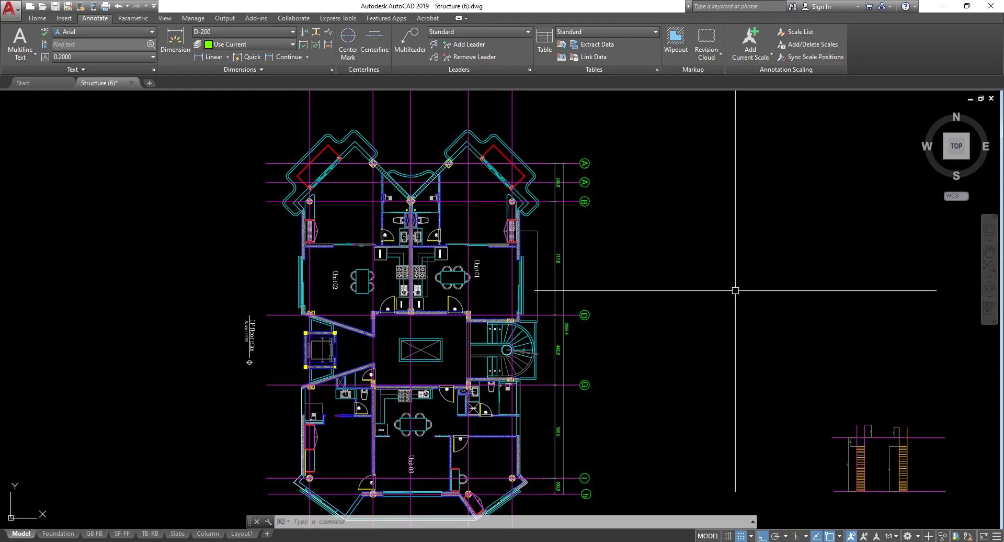
{"action": "mouse_move", "coordinate": [681, 335]}
{"action": "middle_mouse_down"}
{"action": "mouse_move", "coordinate": [678, 245]}
{"action": "mouse_move", "coordinate": [693, 329]}
{"action": "middle_mouse_up"}
{"action": "scroll", "coordinate": [643, 321], "scroll_direction": "down", "scroll_amount": 2}
{"action": "scroll", "coordinate": [589, 336], "scroll_direction": "up", "scroll_amount": 2}
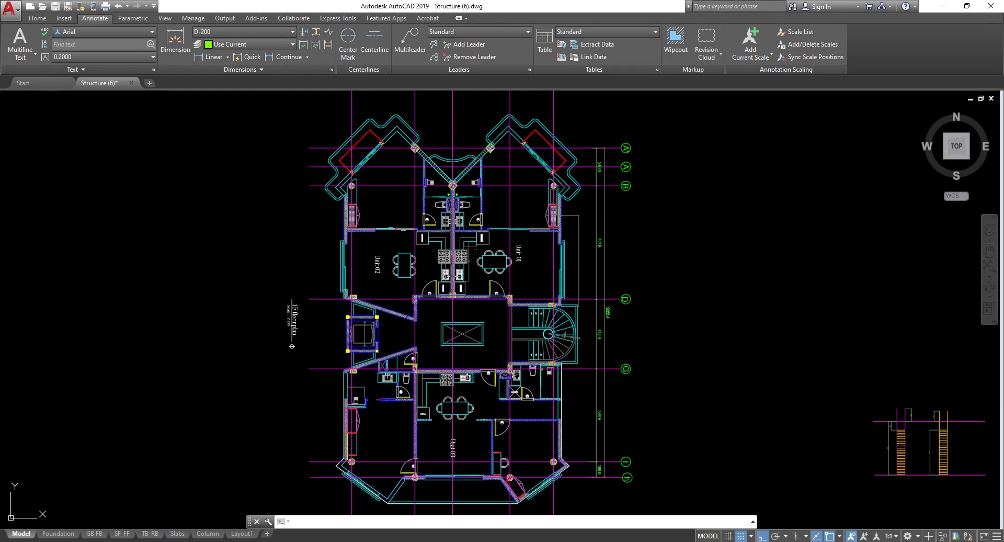
Switch to the Teams meeting window and view its participants over the AutoCAD drawing
{"action": "left_click", "coordinate": [864, 510]}
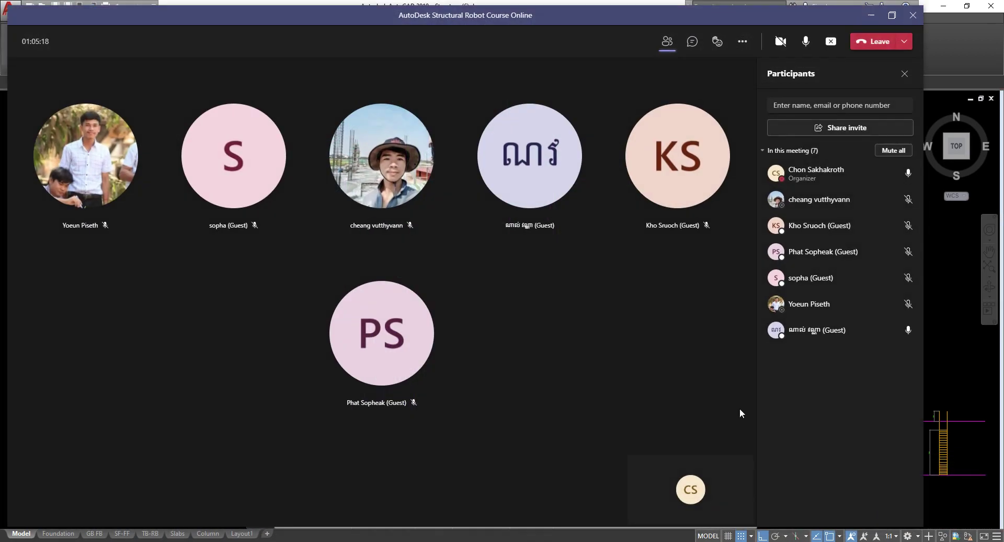
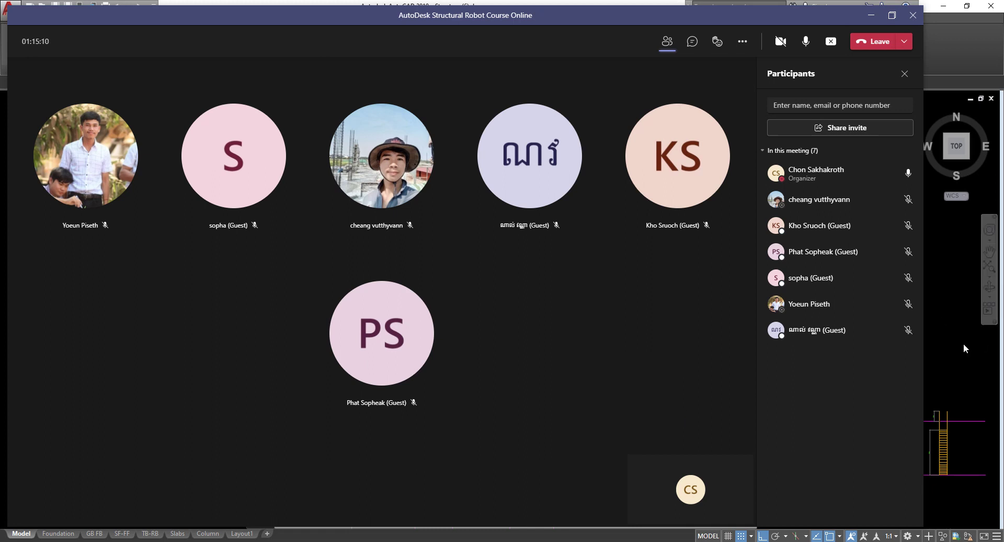
{"action": "scroll", "coordinate": [960, 333], "scroll_direction": "down", "scroll_amount": 3}
{"action": "scroll", "coordinate": [950, 331], "scroll_direction": "up", "scroll_amount": 3}
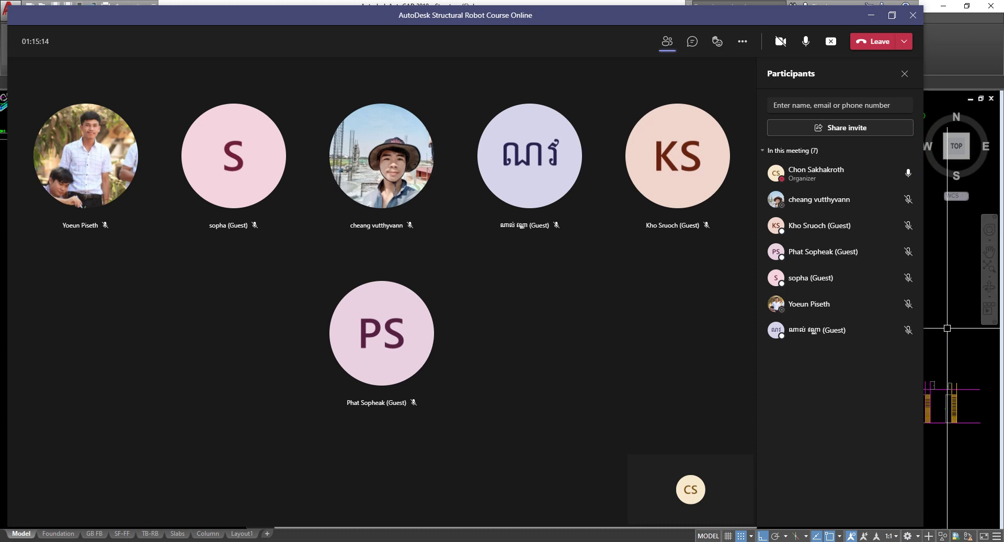
Switch to the Local Disk (D:) window in File Explorer and open the Prestressed Concrete Design folder
{"action": "left_click", "coordinate": [911, 463]}
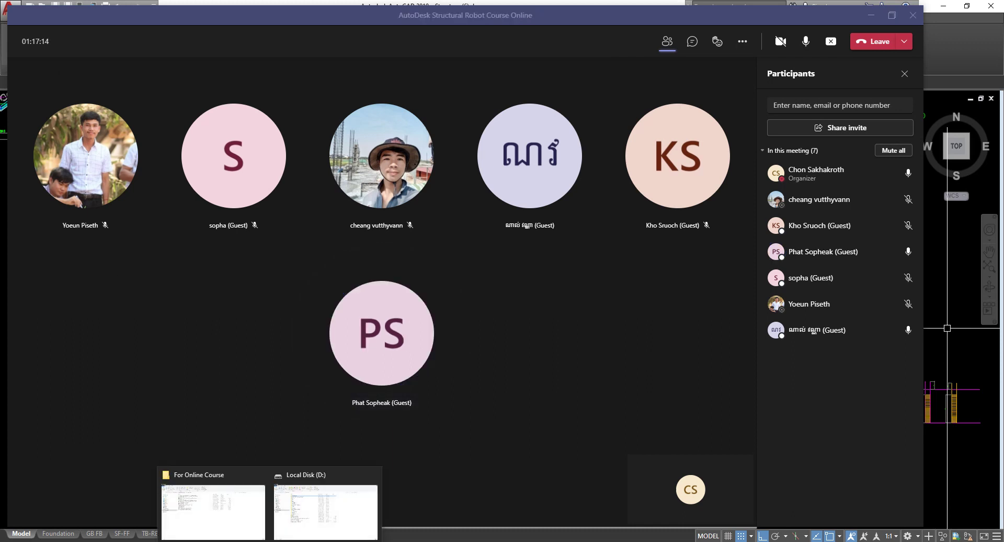
{"action": "left_click", "coordinate": [327, 513]}
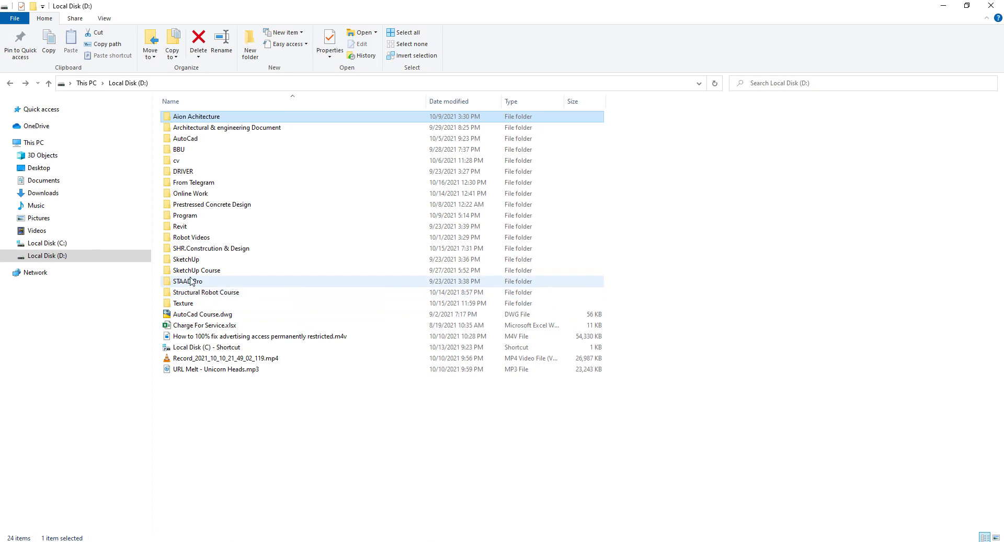
{"action": "left_click", "coordinate": [203, 207]}
{"action": "double_click", "coordinate": [204, 208]}
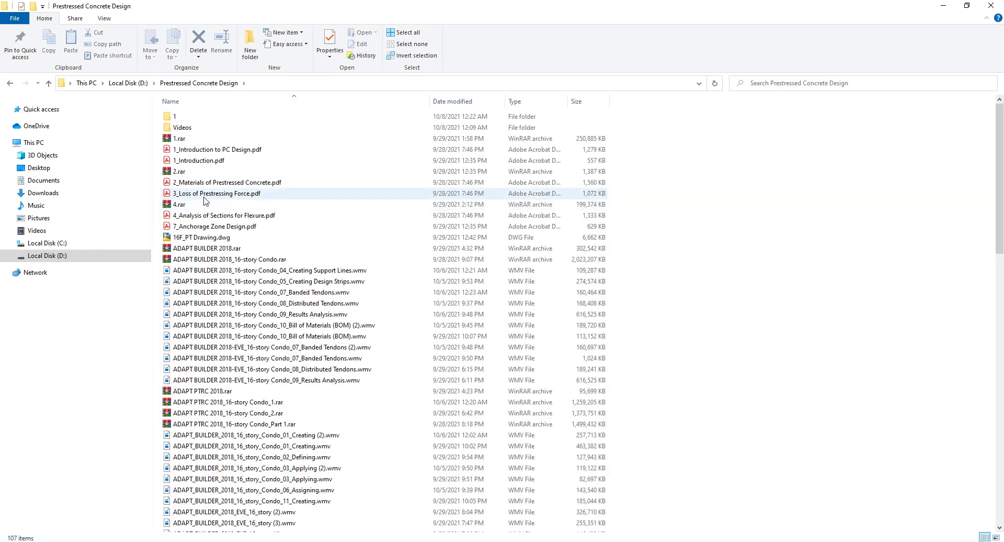
Browse the Prestressed Concrete Design folder for its PT slab documents, ADAPT course videos and archives
{"action": "scroll", "coordinate": [195, 125], "scroll_direction": "down", "scroll_amount": 1}
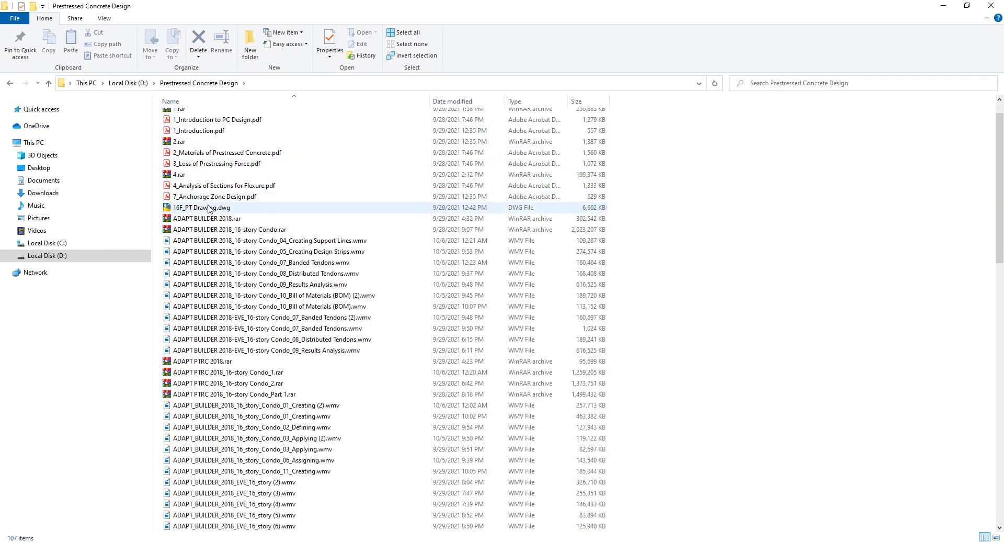
{"action": "scroll", "coordinate": [189, 145], "scroll_direction": "up", "scroll_amount": 1}
{"action": "scroll", "coordinate": [191, 172], "scroll_direction": "down", "scroll_amount": 9}
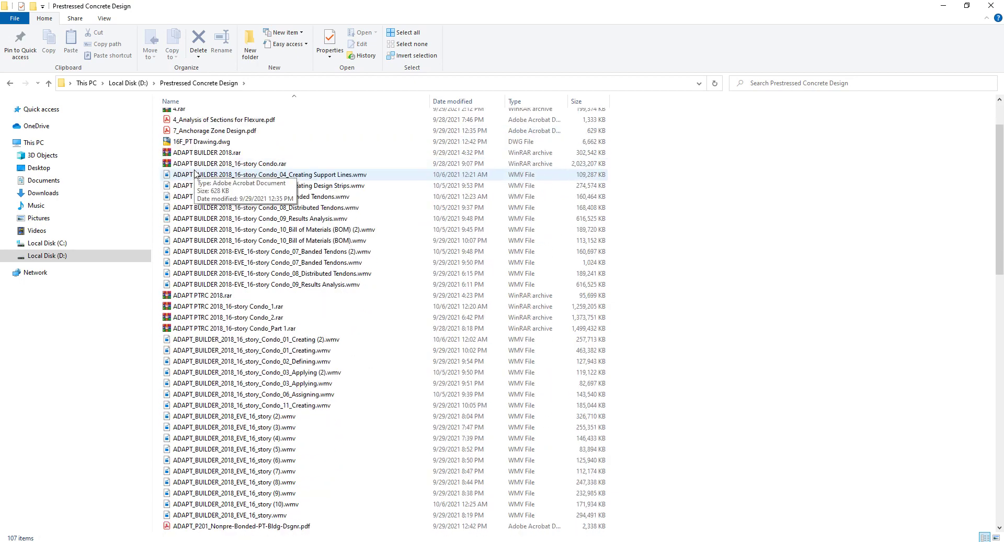
{"action": "scroll", "coordinate": [194, 313], "scroll_direction": "down", "scroll_amount": 3}
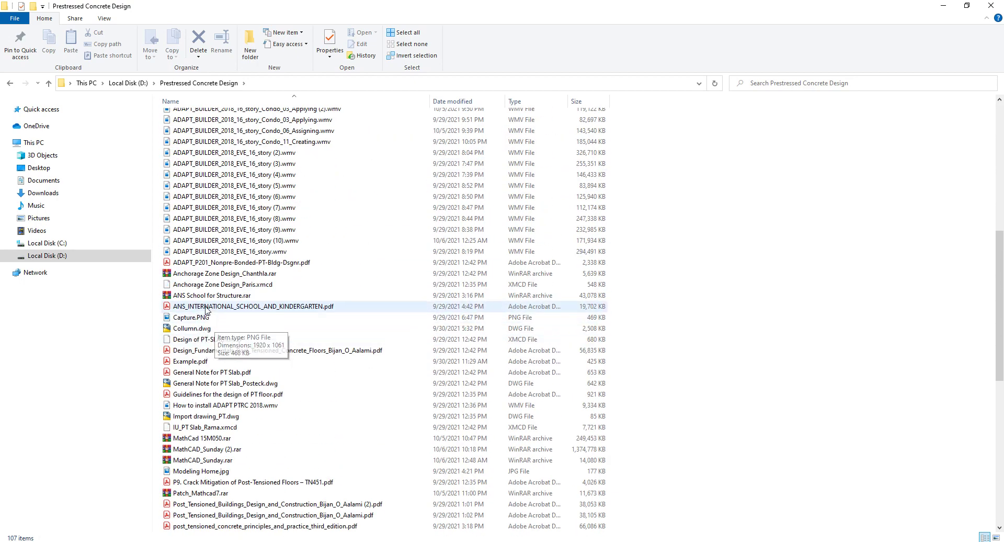
{"action": "scroll", "coordinate": [203, 283], "scroll_direction": "down", "scroll_amount": 2}
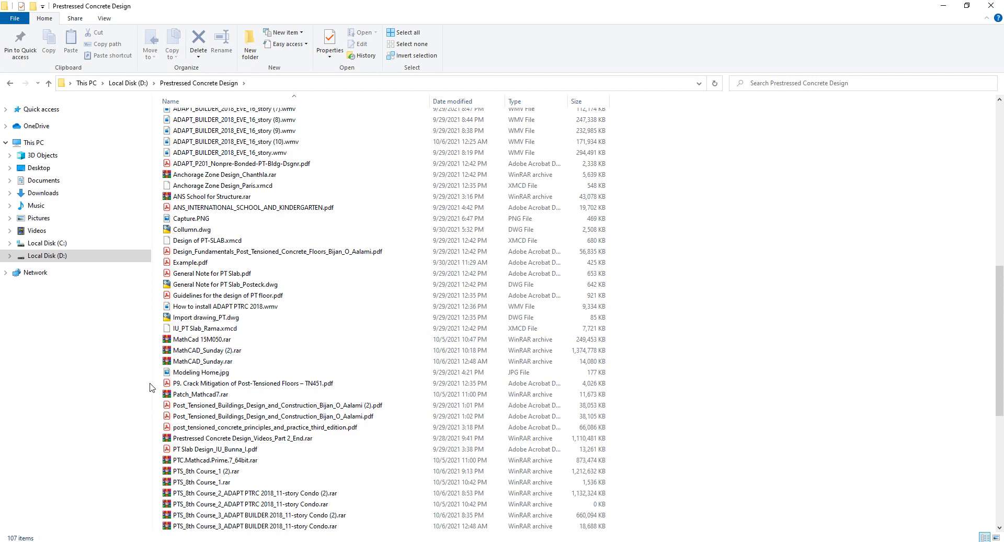
{"action": "scroll", "coordinate": [293, 397], "scroll_direction": "down", "scroll_amount": 9}
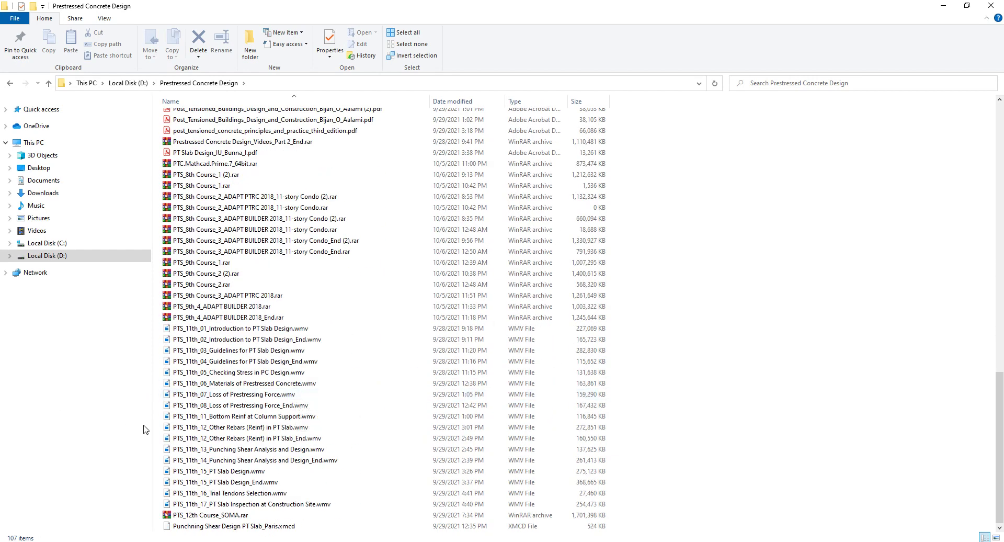
{"action": "scroll", "coordinate": [314, 374], "scroll_direction": "up", "scroll_amount": 12}
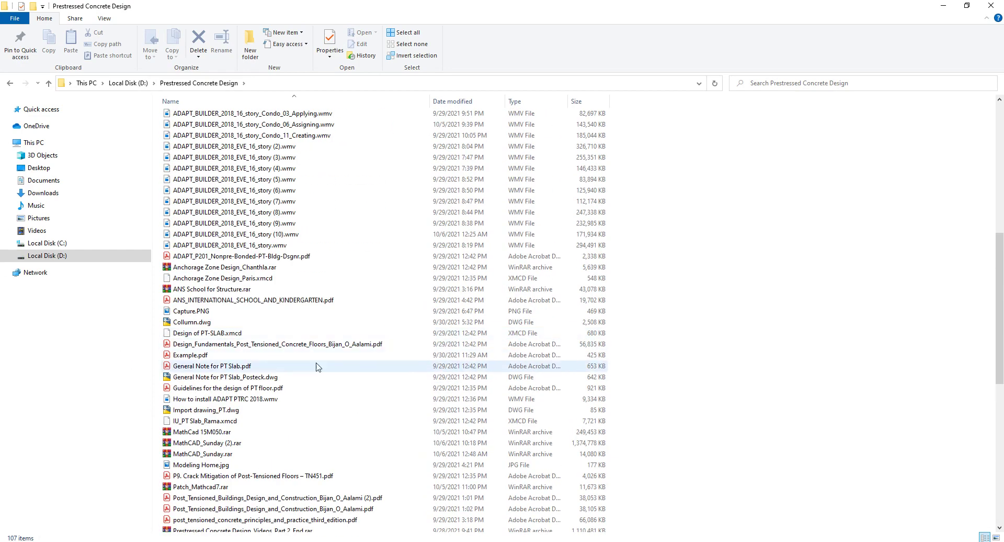
{"action": "scroll", "coordinate": [290, 380], "scroll_direction": "down", "scroll_amount": 9}
{"action": "scroll", "coordinate": [289, 380], "scroll_direction": "up", "scroll_amount": 1}
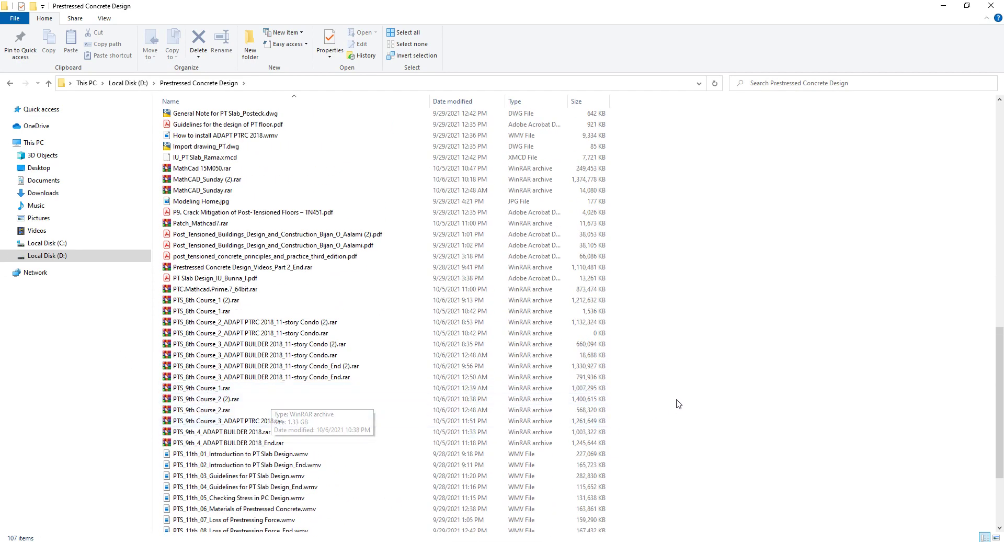
{"action": "scroll", "coordinate": [736, 404], "scroll_direction": "up", "scroll_amount": 2}
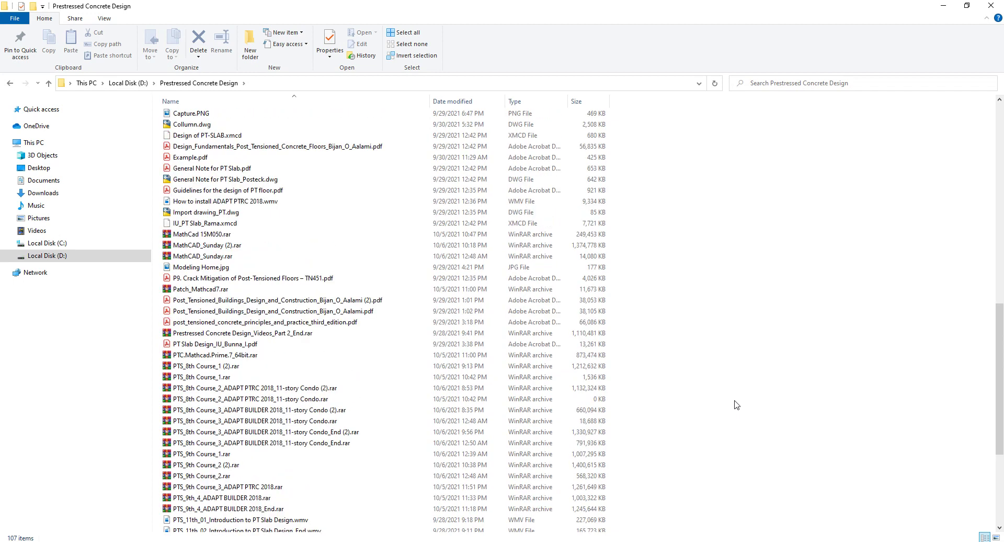
{"action": "scroll", "coordinate": [736, 404], "scroll_direction": "up", "scroll_amount": 2}
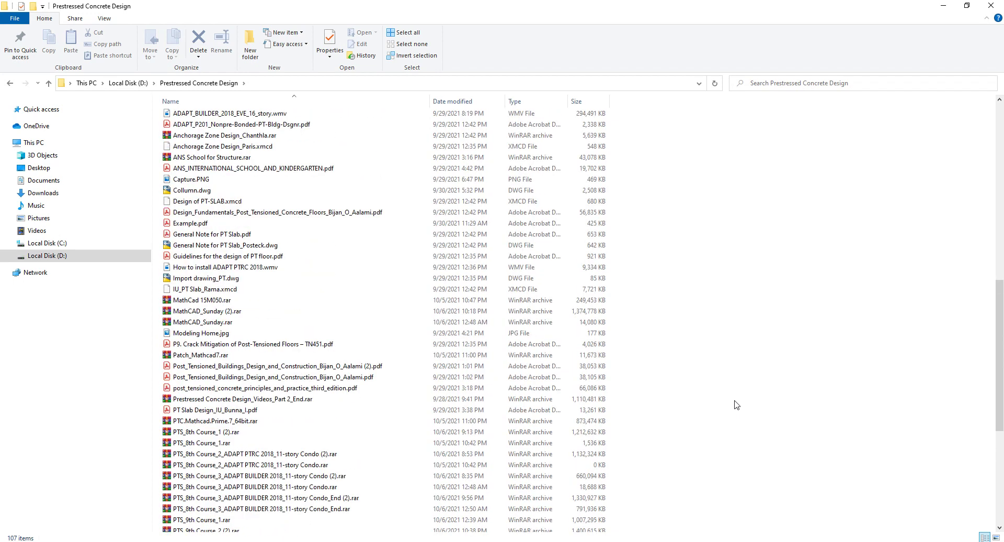
{"action": "scroll", "coordinate": [737, 404], "scroll_direction": "up", "scroll_amount": 5}
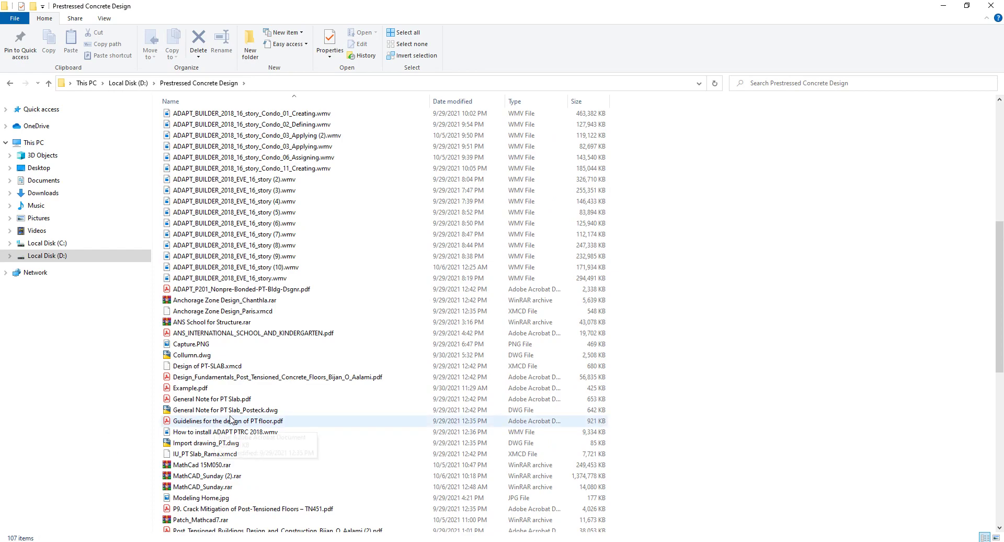
{"action": "scroll", "coordinate": [231, 422], "scroll_direction": "down", "scroll_amount": 4}
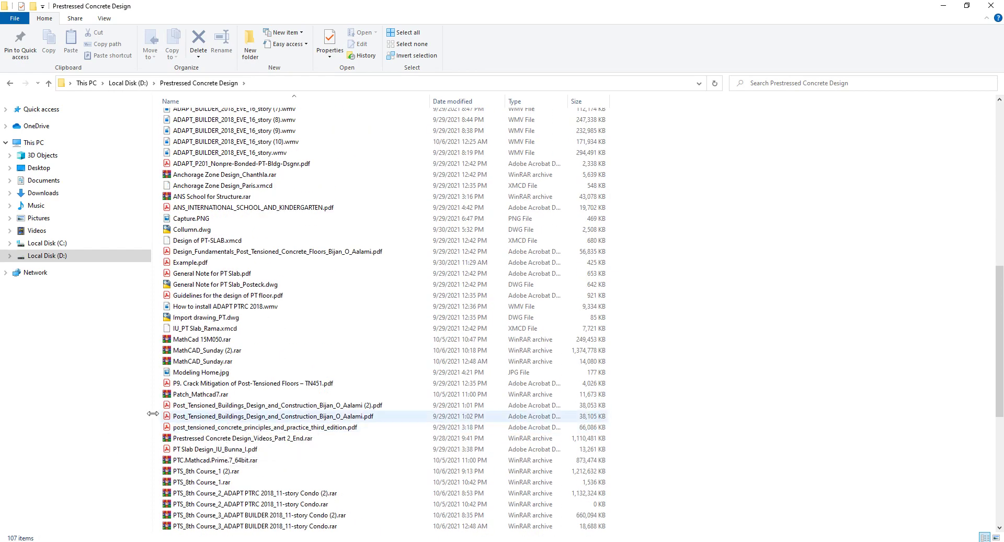
{"action": "scroll", "coordinate": [229, 414], "scroll_direction": "up", "scroll_amount": 4}
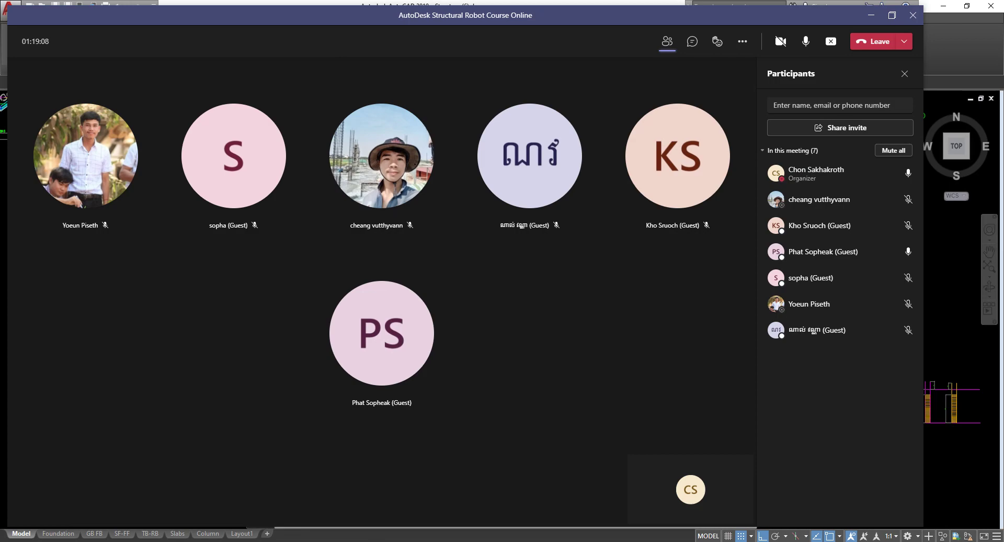
Switch to Telegram and view the AutoDesk Structural Robot Course Online group chat
{"action": "mouse_move", "coordinate": [372, 541]}
{"action": "left_click", "coordinate": [372, 513]}
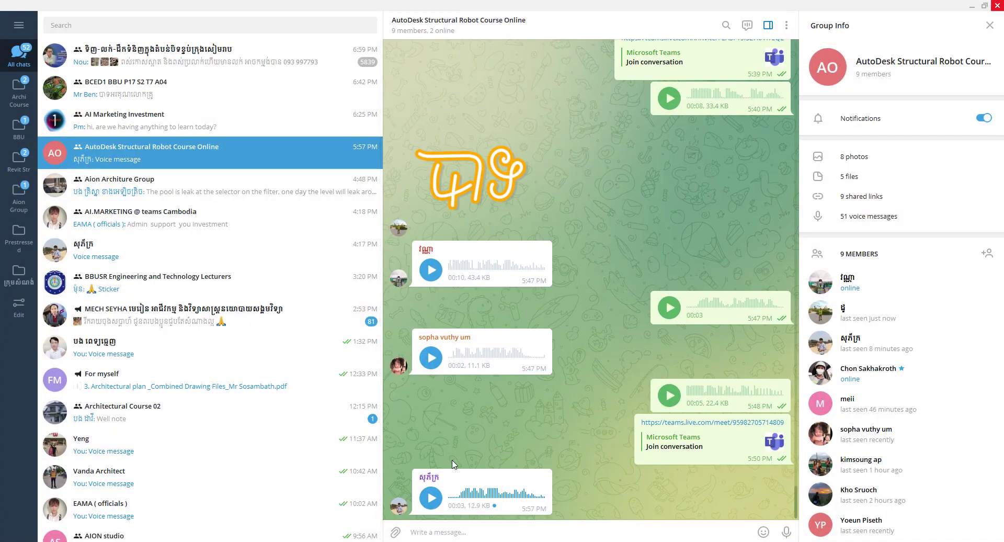
Look back through the AutoDesk Structural Robot Course Online chat history to the mid-October messages and shared files
{"action": "scroll", "coordinate": [422, 451], "scroll_direction": "up", "scroll_amount": 5}
{"action": "scroll", "coordinate": [526, 457], "scroll_direction": "down", "scroll_amount": 2}
{"action": "scroll", "coordinate": [527, 457], "scroll_direction": "up", "scroll_amount": 10}
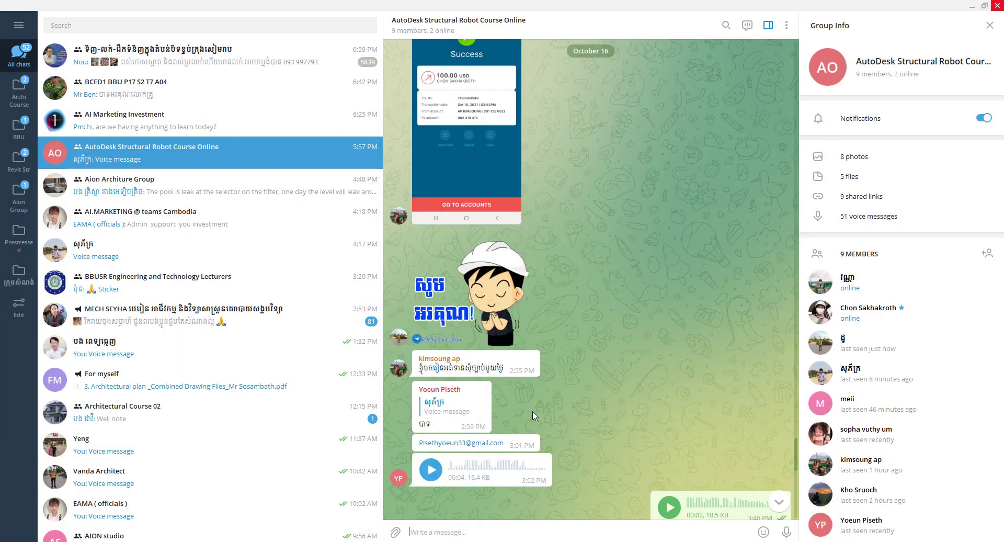
{"action": "scroll", "coordinate": [539, 410], "scroll_direction": "up", "scroll_amount": 5}
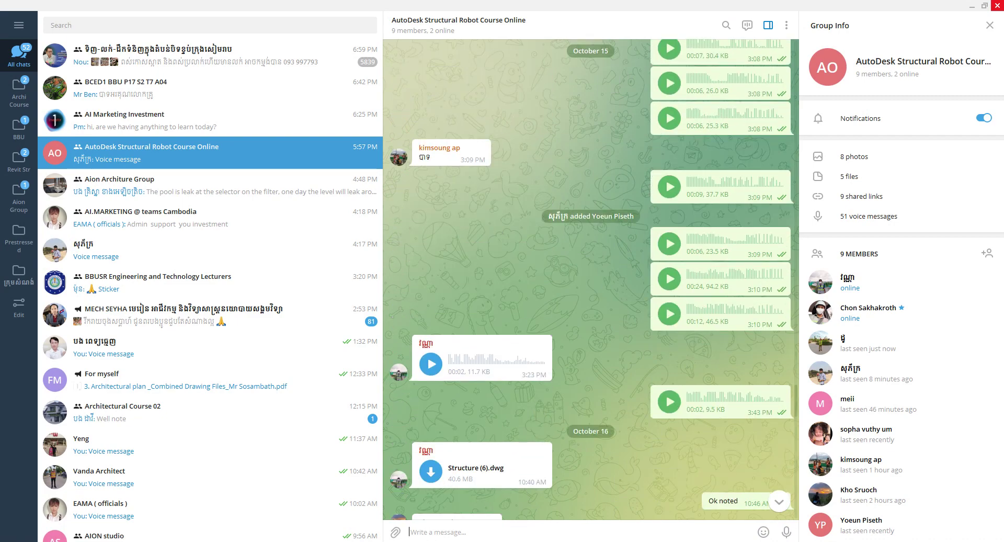
{"action": "scroll", "coordinate": [439, 446], "scroll_direction": "up", "scroll_amount": 3}
Switch to File Explorer and bring up the window showing the For Online Course folder
{"action": "mouse_move", "coordinate": [269, 541]}
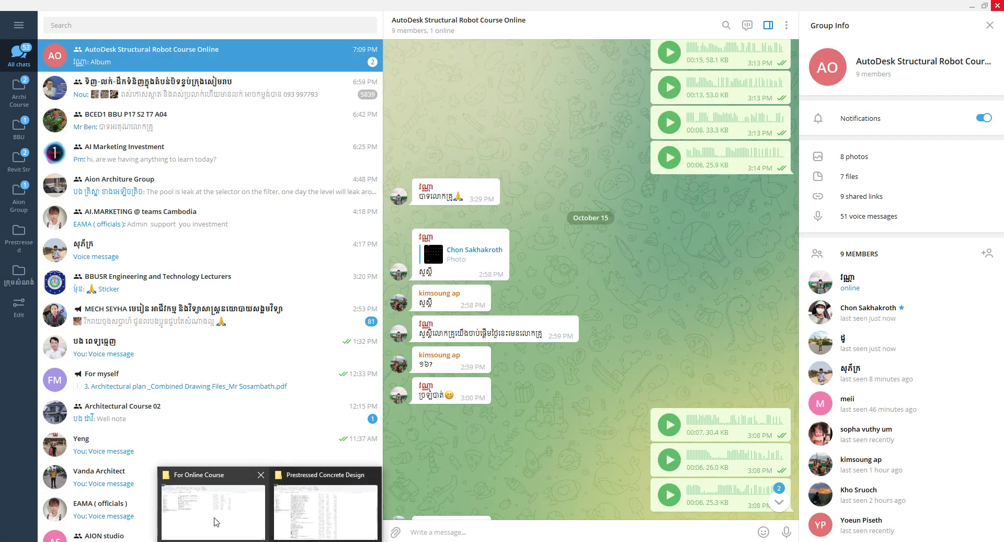
{"action": "left_click", "coordinate": [324, 520]}
{"action": "mouse_move", "coordinate": [253, 539]}
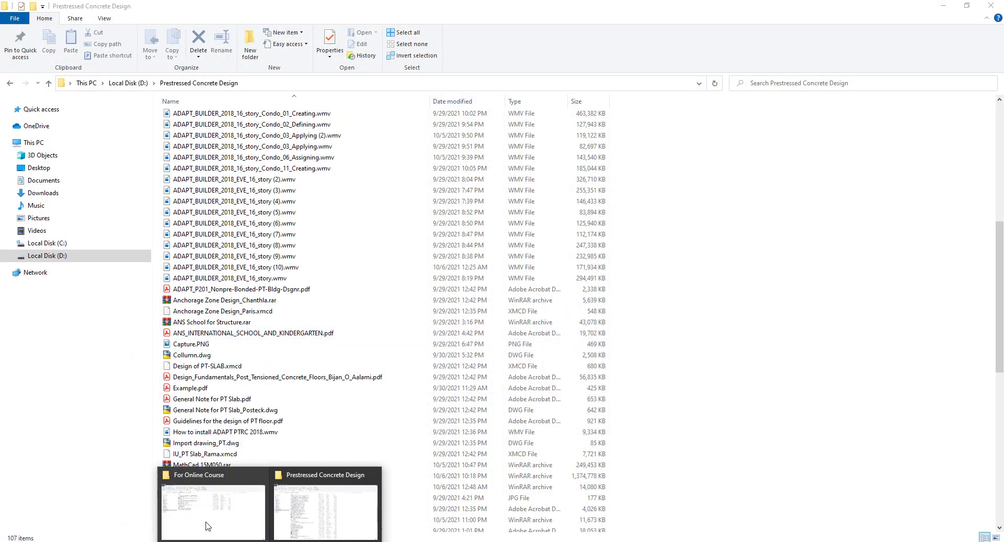
{"action": "left_click", "coordinate": [202, 455]}
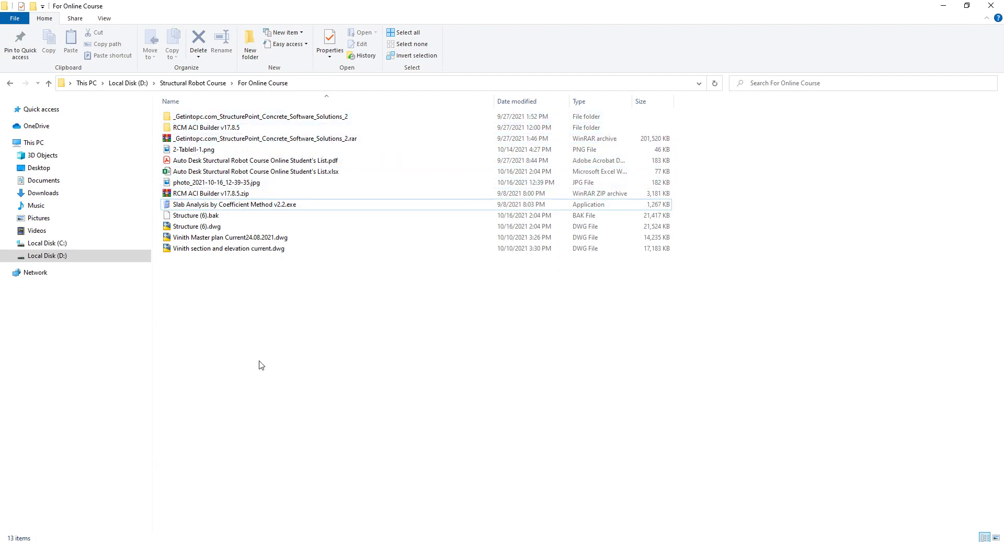
Go up to the Structural Robot Course folder and open the ACI 318M-08 building code PDF from its Building Code folder
{"action": "left_click", "coordinate": [10, 84]}
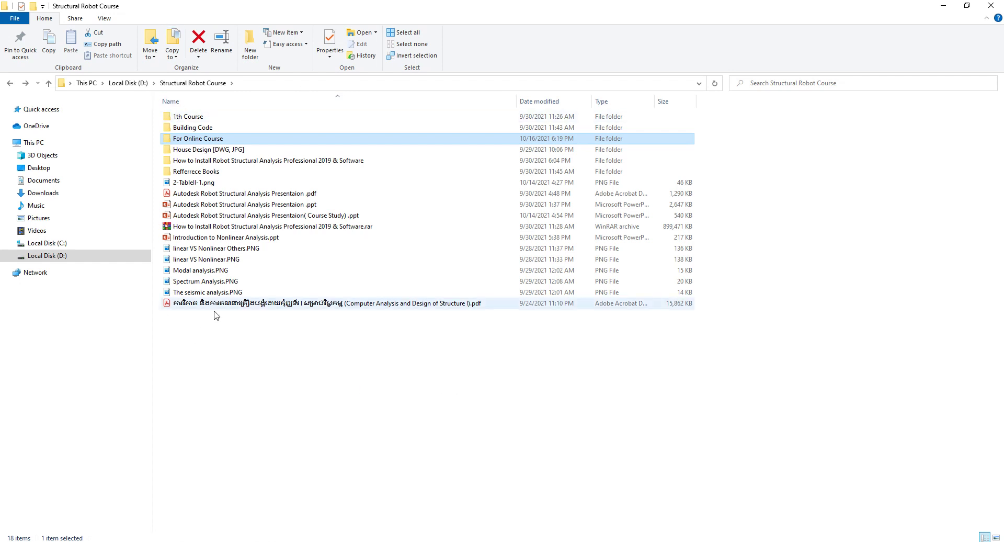
{"action": "double_click", "coordinate": [184, 130]}
{"action": "left_click", "coordinate": [326, 131]}
{"action": "double_click", "coordinate": [328, 131]}
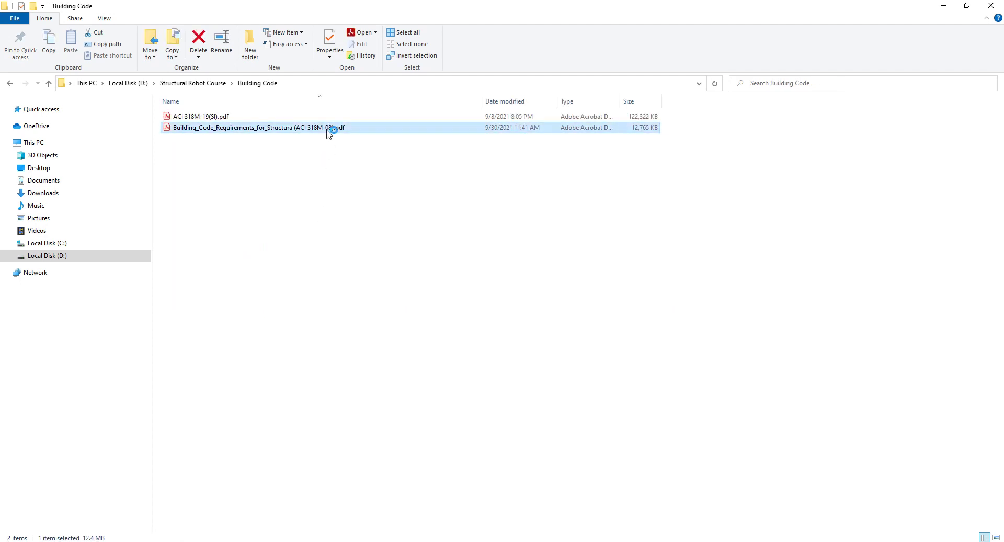
Find Chapter 22, Structural Plain Concrete, among the ACI 318M-08 bookmarks and read through its opening sections
{"action": "scroll", "coordinate": [130, 278], "scroll_direction": "down", "scroll_amount": 6}
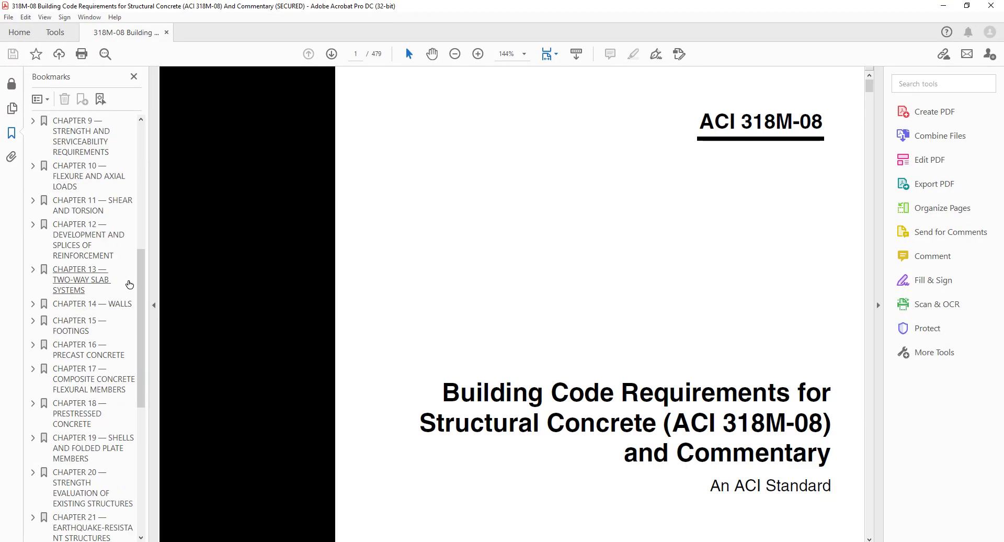
{"action": "scroll", "coordinate": [131, 290], "scroll_direction": "down", "scroll_amount": 3}
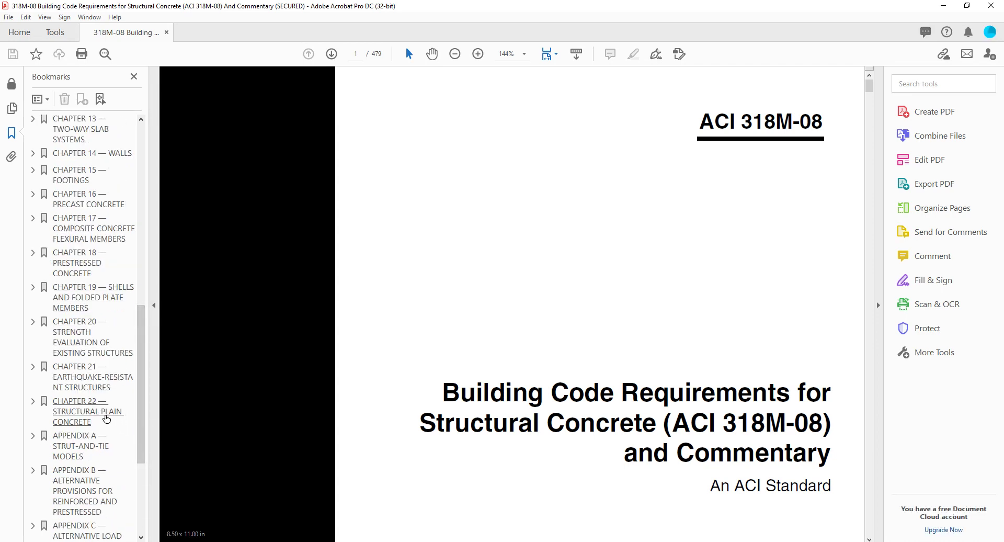
{"action": "left_click", "coordinate": [126, 416]}
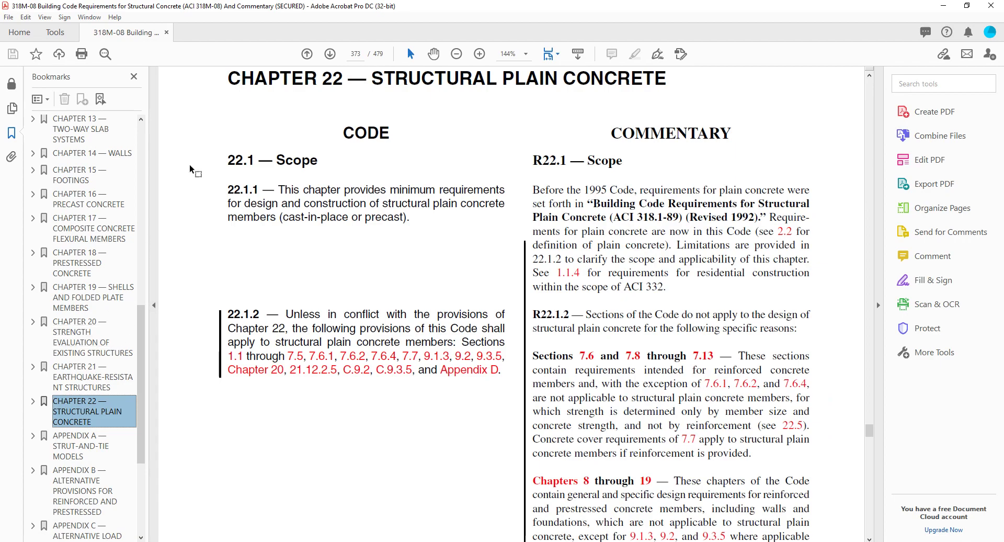
{"action": "scroll", "coordinate": [360, 293], "scroll_direction": "down", "scroll_amount": 10}
{"action": "scroll", "coordinate": [383, 270], "scroll_direction": "down", "scroll_amount": 20}
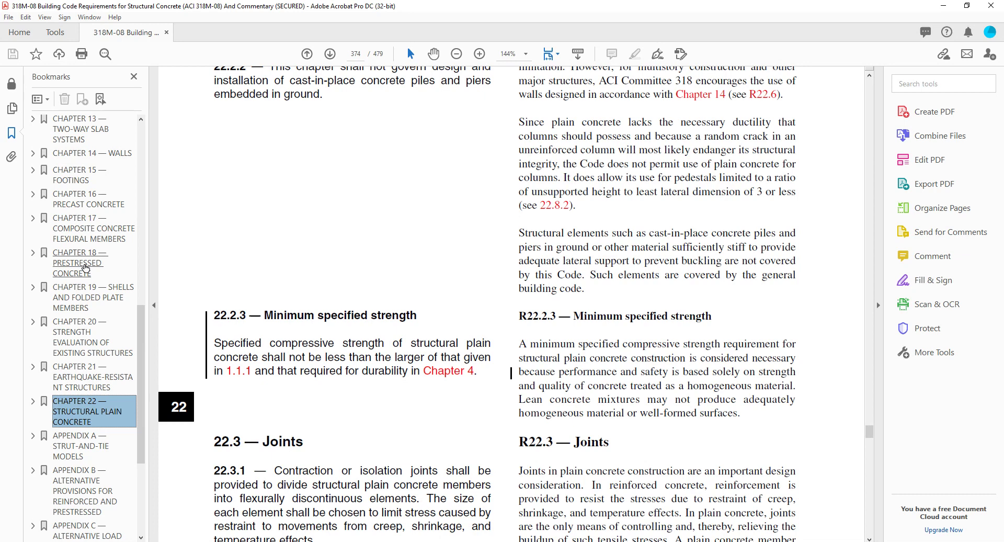
{"action": "key", "text": "F4"}
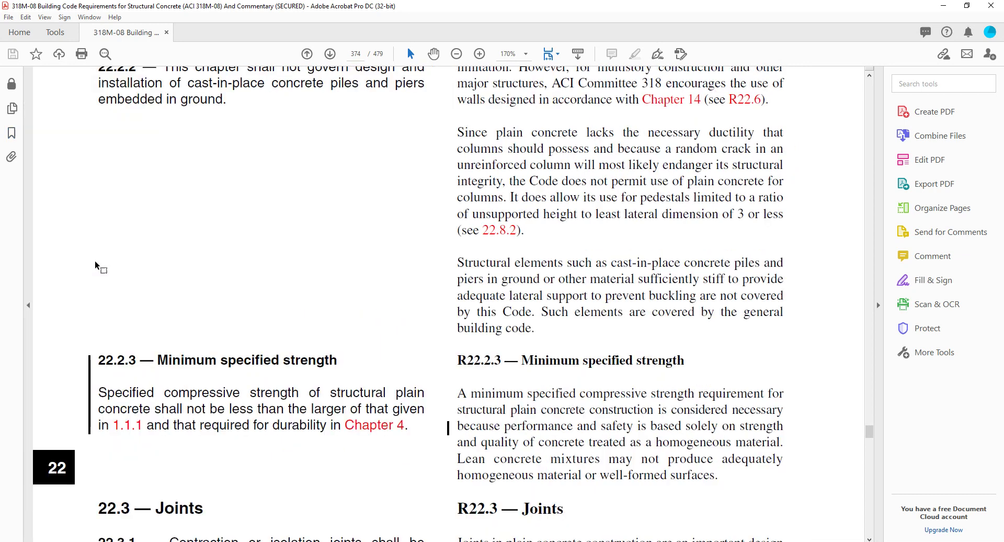
{"action": "left_click", "coordinate": [15, 108]}
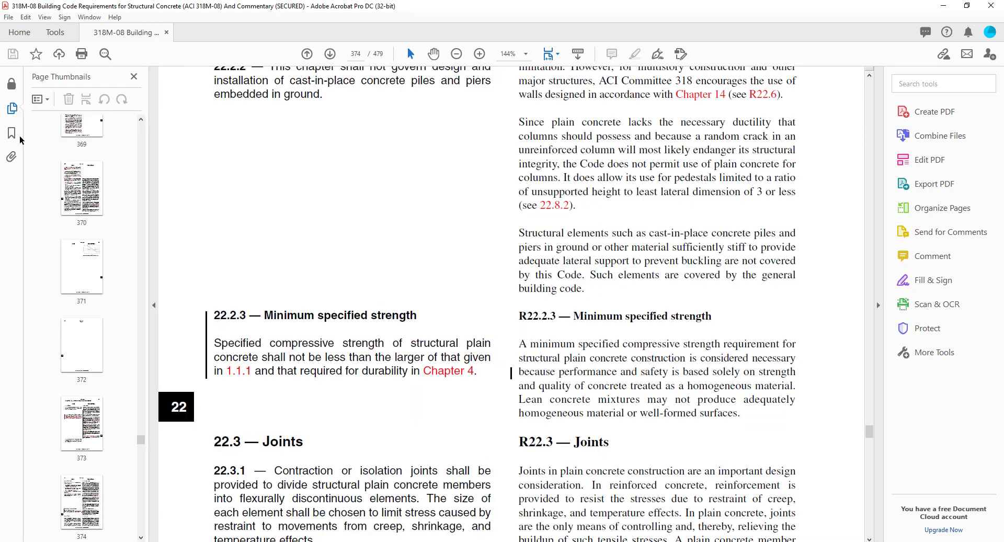
{"action": "left_click", "coordinate": [11, 133]}
Look back through the bookmarked chapters and go to Chapter 6, Formwork, Embedments, and Construction Joints
{"action": "scroll", "coordinate": [100, 241], "scroll_direction": "up", "scroll_amount": 5}
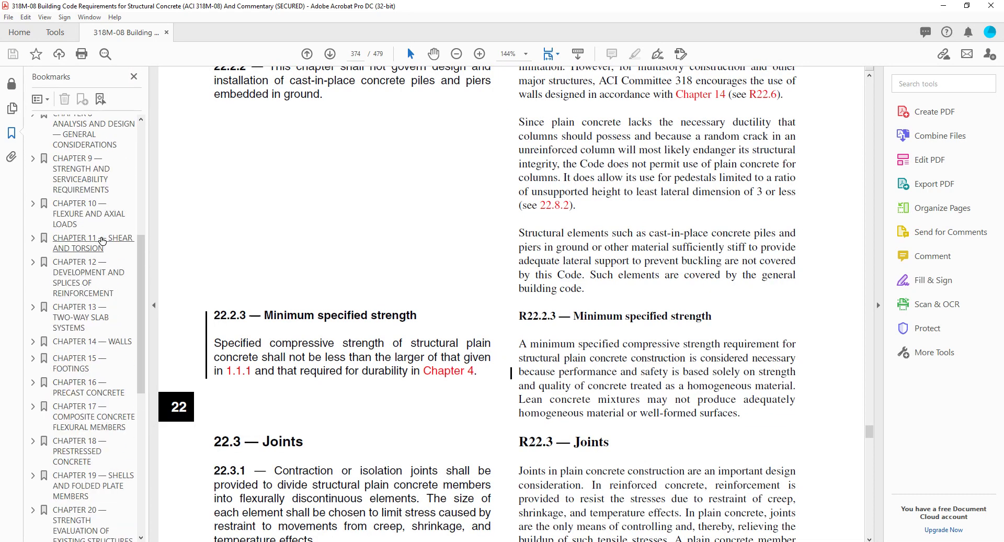
{"action": "scroll", "coordinate": [102, 241], "scroll_direction": "up", "scroll_amount": 3}
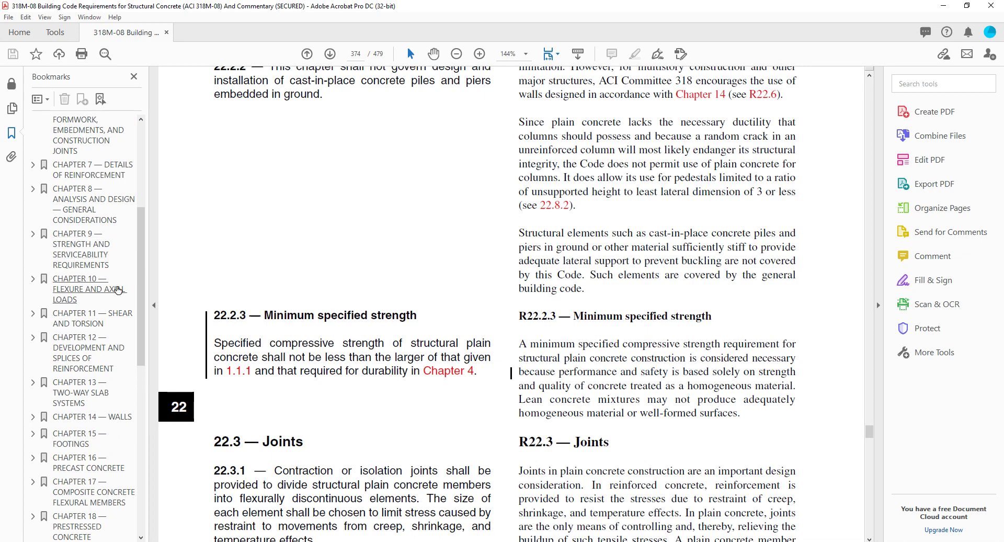
{"action": "scroll", "coordinate": [118, 290], "scroll_direction": "up", "scroll_amount": 1}
{"action": "scroll", "coordinate": [119, 291], "scroll_direction": "up", "scroll_amount": 1}
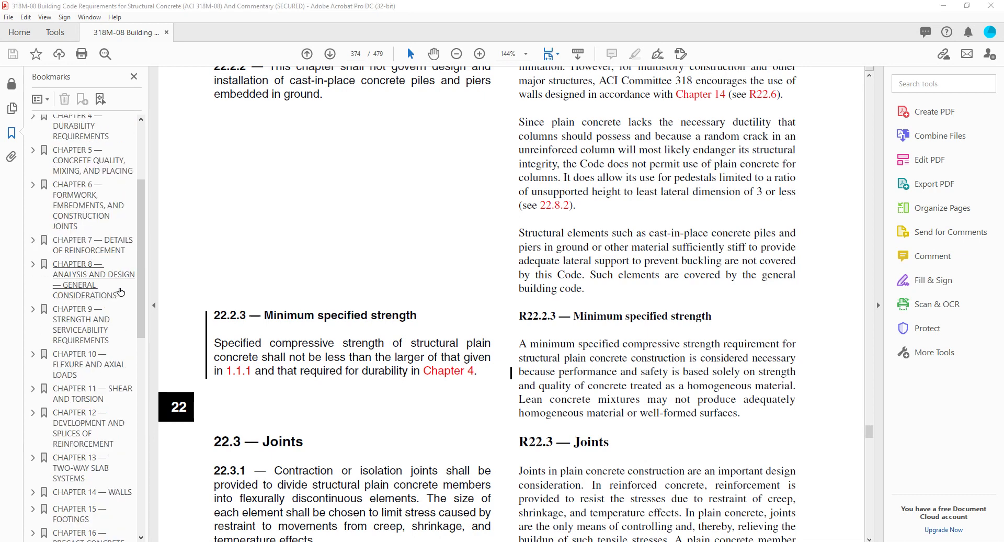
{"action": "scroll", "coordinate": [126, 290], "scroll_direction": "up", "scroll_amount": 1}
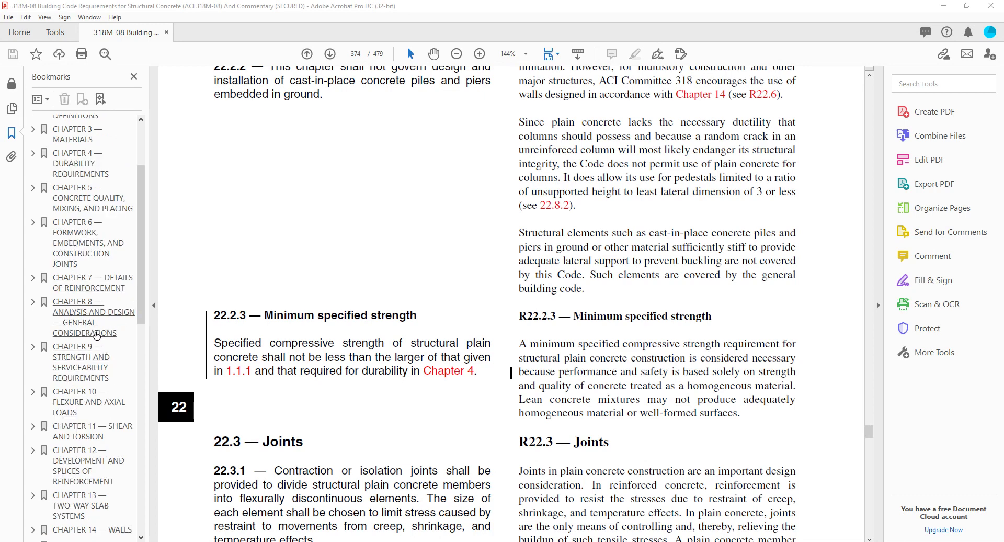
{"action": "left_click", "coordinate": [87, 232]}
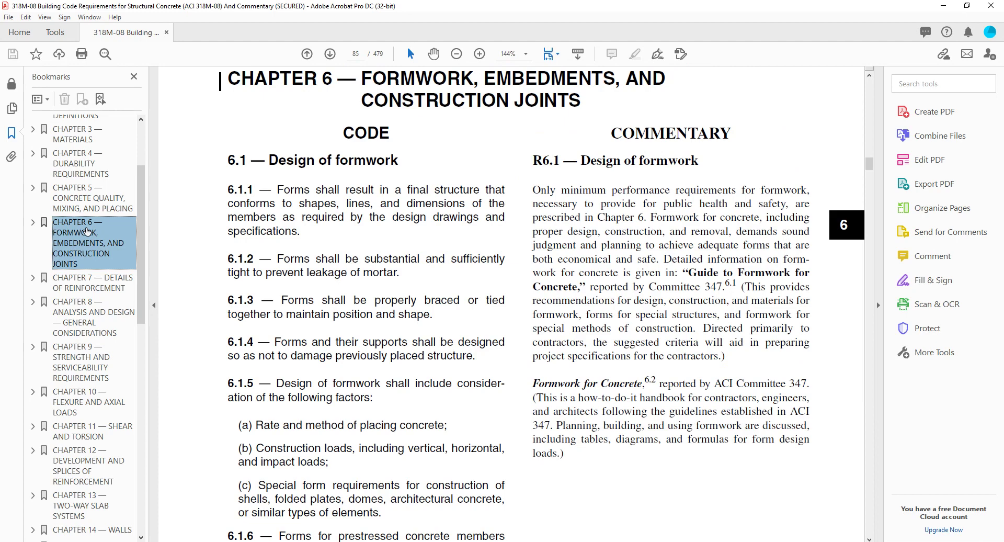
Read through Chapter 6 from the form removal and shoring provisions to the construction joint rules in section 6.4
{"action": "scroll", "coordinate": [441, 326], "scroll_direction": "down", "scroll_amount": 8}
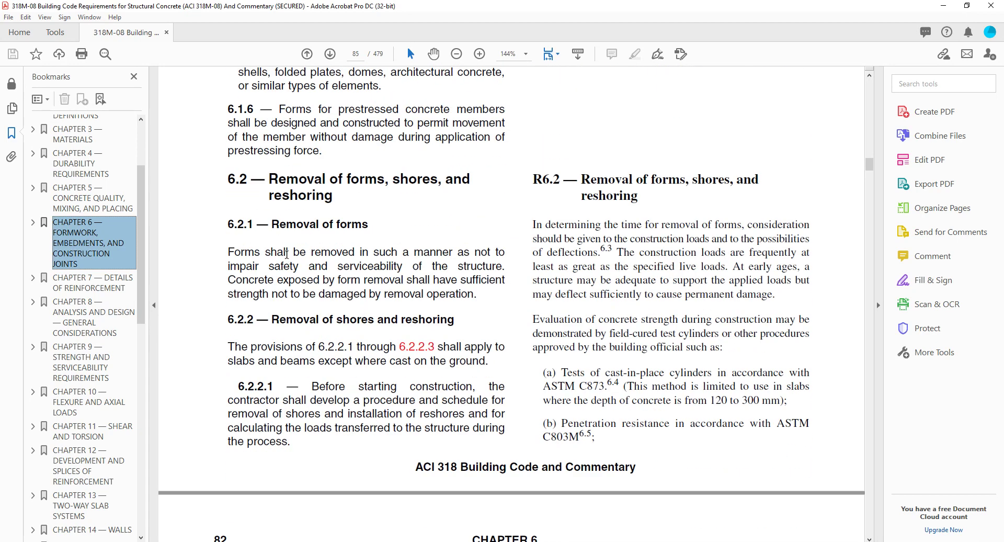
{"action": "left_click_drag", "start_coordinate": [231, 222], "coordinate": [254, 223]}
{"action": "left_click_drag", "start_coordinate": [401, 344], "coordinate": [251, 347]}
{"action": "scroll", "coordinate": [385, 363], "scroll_direction": "down", "scroll_amount": 5}
{"action": "scroll", "coordinate": [385, 363], "scroll_direction": "down", "scroll_amount": 14}
{"action": "scroll", "coordinate": [368, 332], "scroll_direction": "down", "scroll_amount": 18}
{"action": "scroll", "coordinate": [381, 338], "scroll_direction": "down", "scroll_amount": 15}
{"action": "scroll", "coordinate": [383, 339], "scroll_direction": "down", "scroll_amount": 7}
{"action": "scroll", "coordinate": [385, 289], "scroll_direction": "down", "scroll_amount": 2}
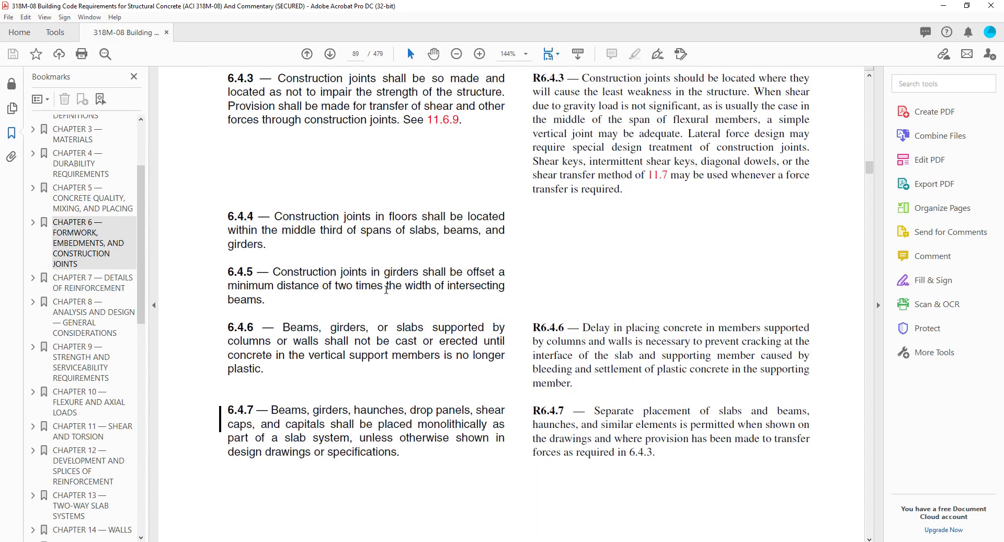
{"action": "scroll", "coordinate": [386, 289], "scroll_direction": "down", "scroll_amount": 2}
Review the full bookmark list of chapters and appendices and go to Appendix A, Strut-and-Tie Models
{"action": "scroll", "coordinate": [102, 293], "scroll_direction": "up", "scroll_amount": 2}
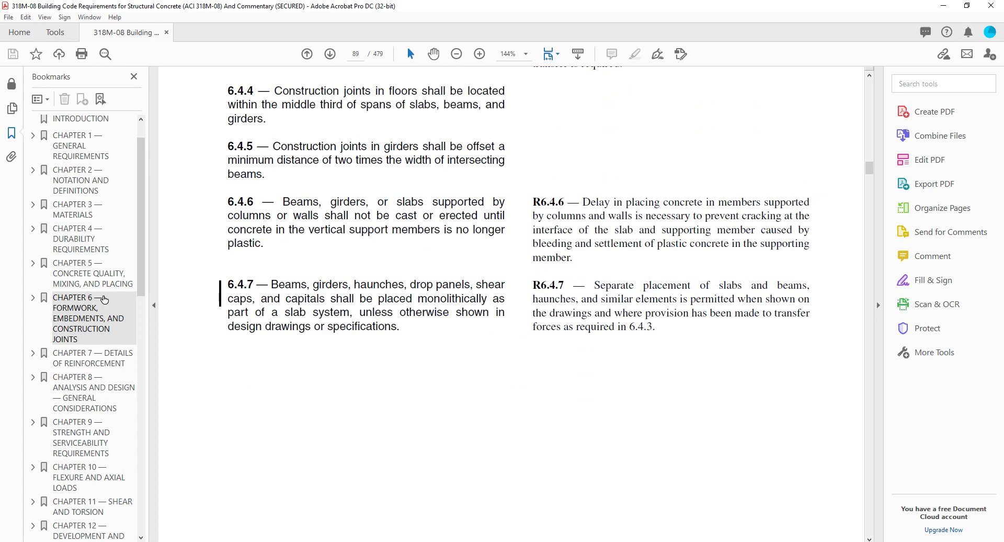
{"action": "scroll", "coordinate": [96, 268], "scroll_direction": "up", "scroll_amount": 2}
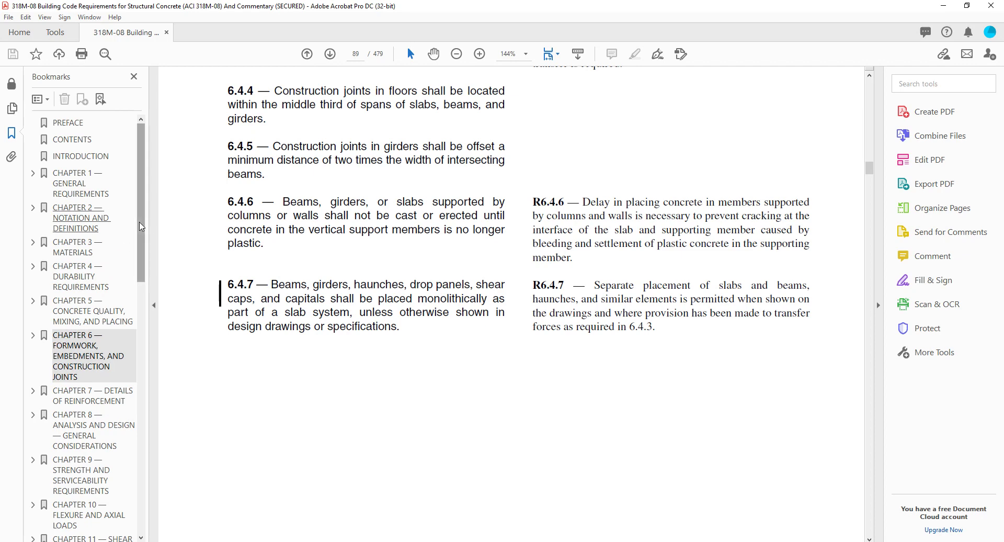
{"action": "scroll", "coordinate": [107, 229], "scroll_direction": "down", "scroll_amount": 20}
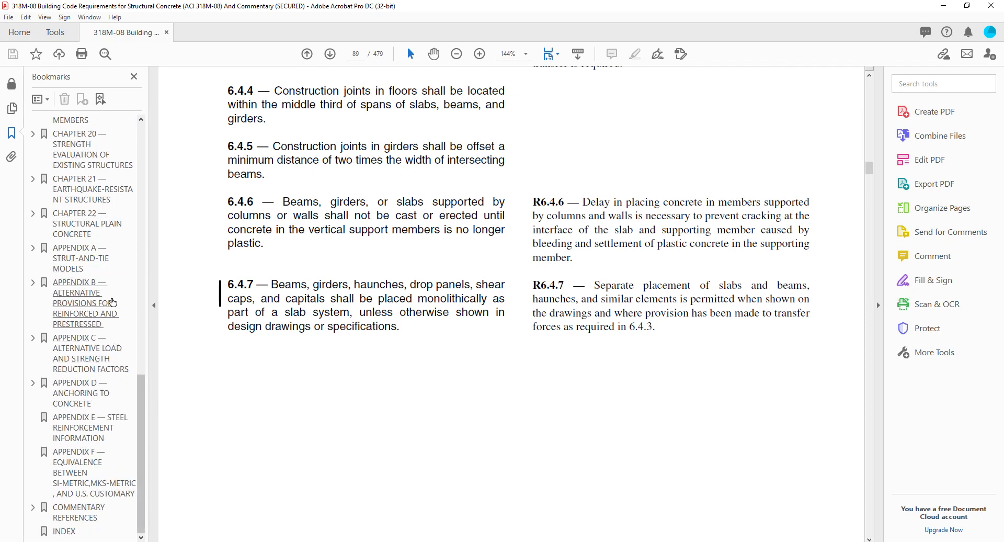
{"action": "scroll", "coordinate": [107, 308], "scroll_direction": "up", "scroll_amount": 1}
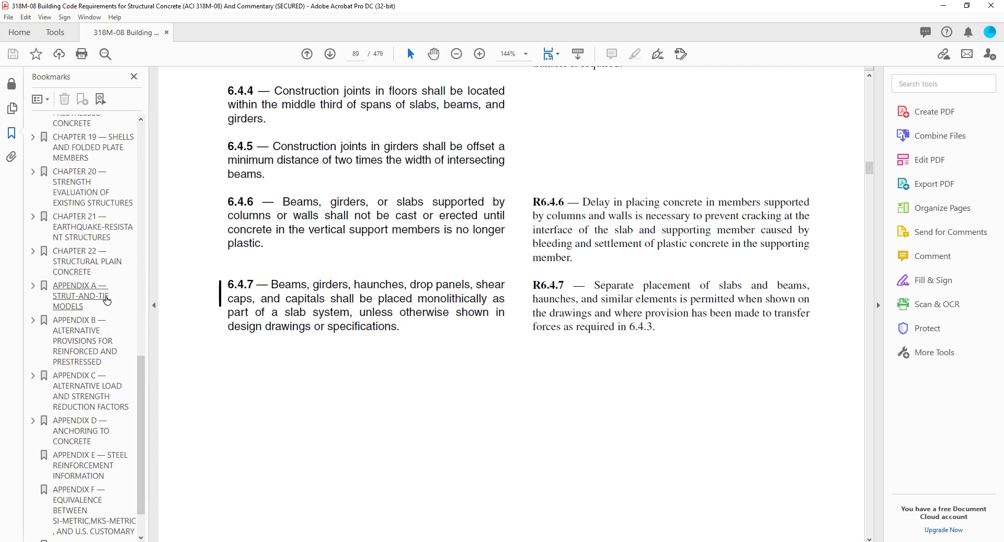
{"action": "left_click", "coordinate": [107, 299]}
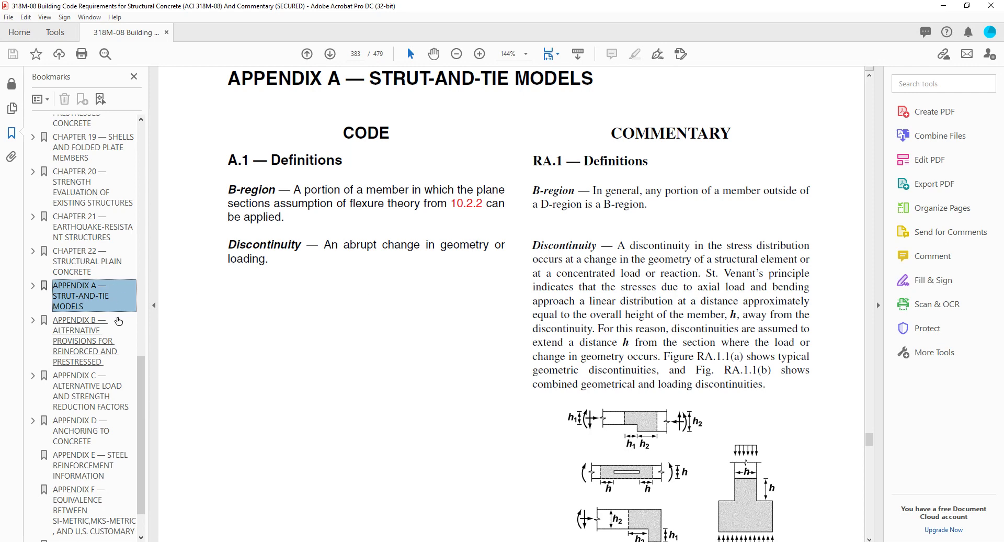